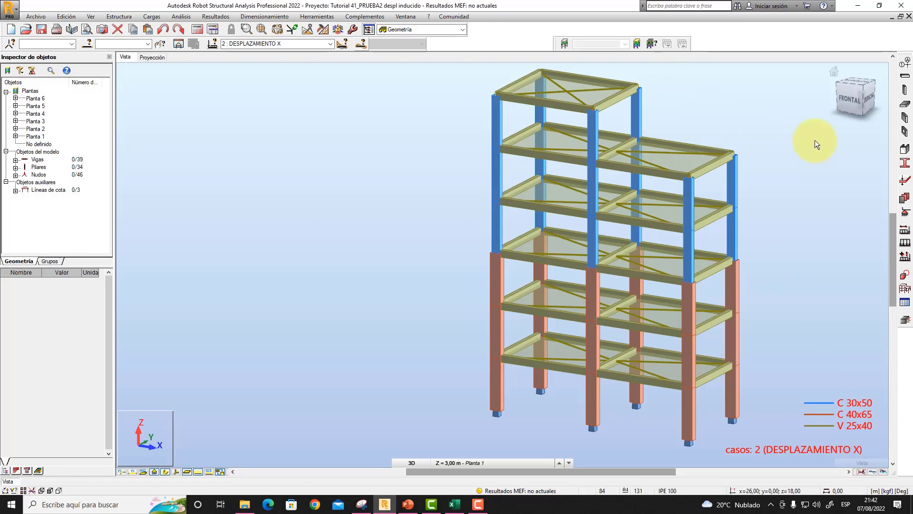
# - Orbit the 3D frame model to examine its columns, beams and floors from the front and in perspective
pyautogui.rightClick(773, 209)
pyautogui.click(764, 253)
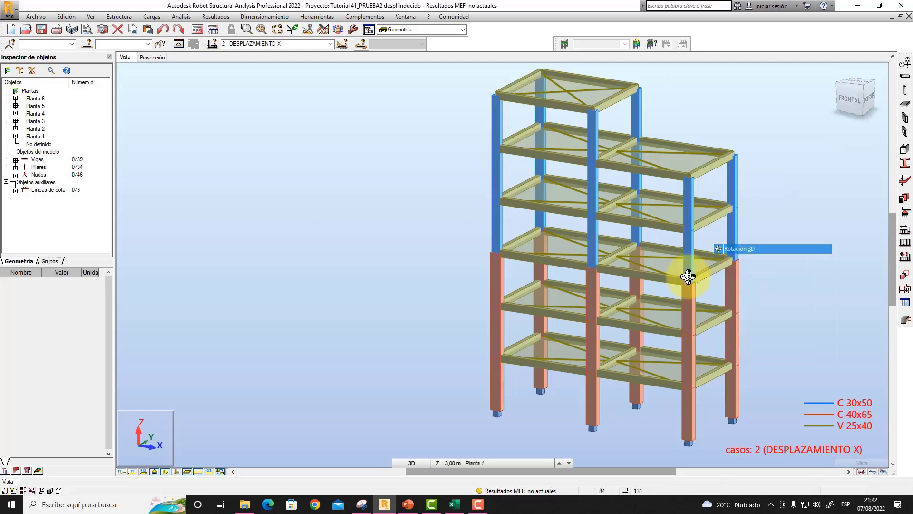
pyautogui.moveTo(686, 280); pyautogui.dragTo(679, 279)
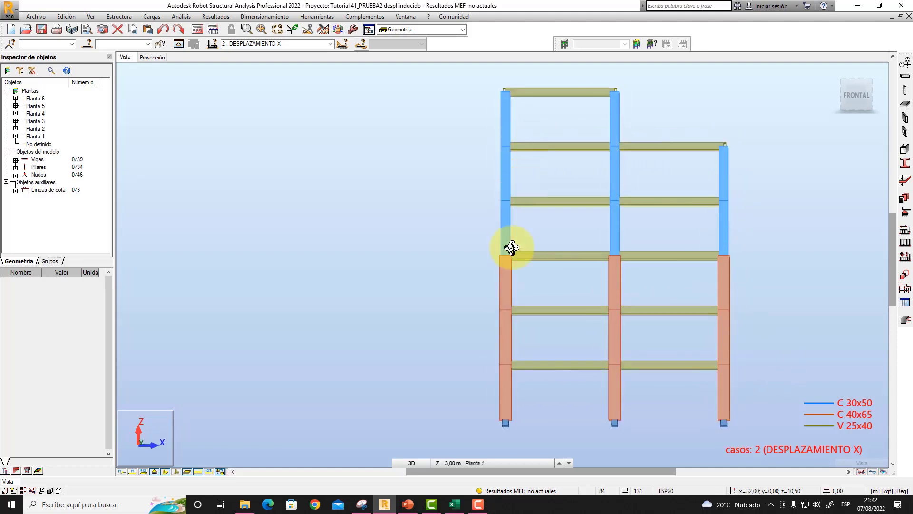
pyautogui.moveTo(571, 126); pyautogui.dragTo(615, 105)
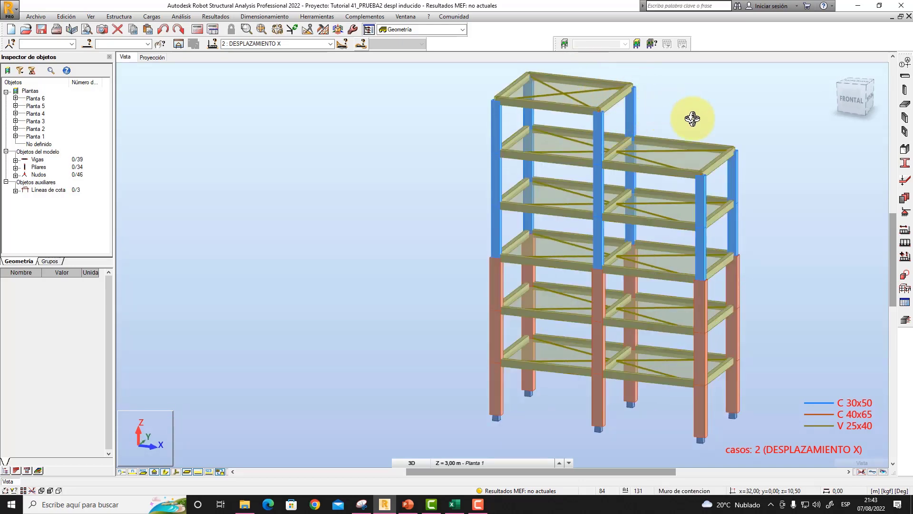
pyautogui.moveTo(773, 245); pyautogui.dragTo(662, 357)
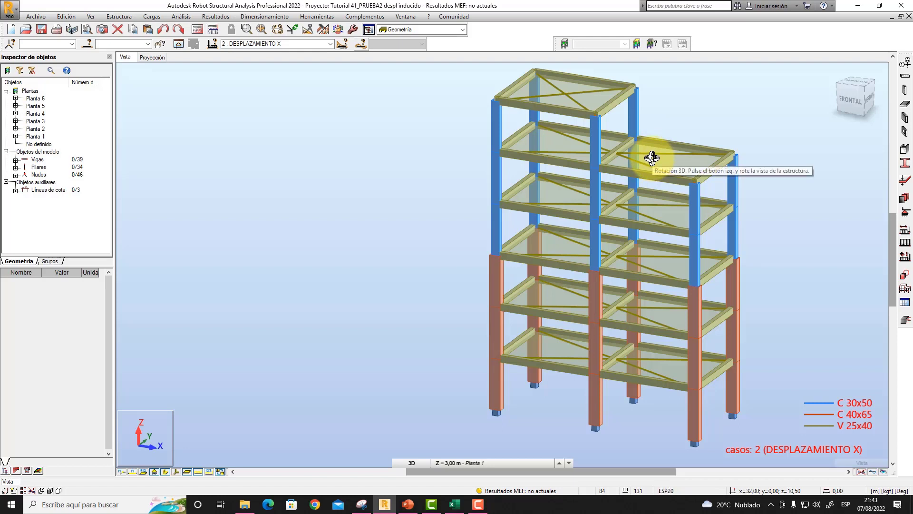
pyautogui.moveTo(657, 163)
pyautogui.mouseDown(button='middle')
pyautogui.moveTo(679, 172)
pyautogui.moveTo(672, 168)
pyautogui.mouseUp(button='middle')
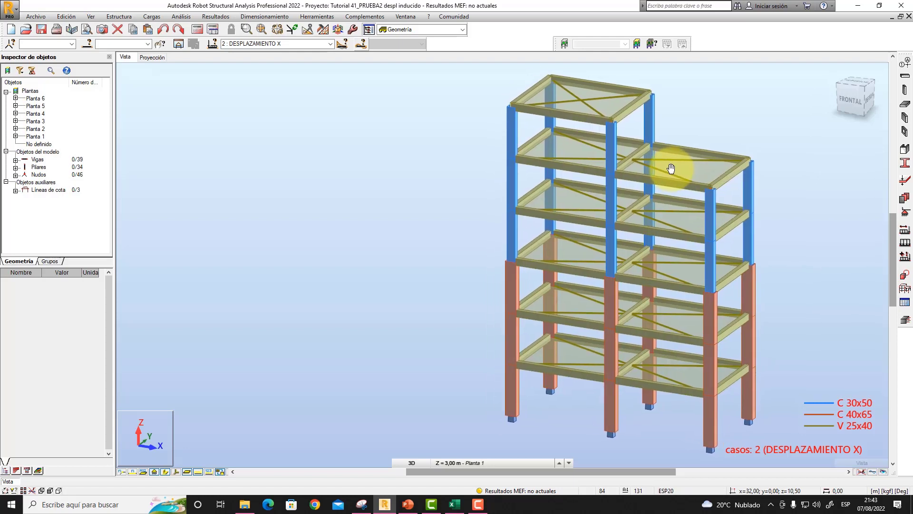
pyautogui.rightClick(453, 145)
pyautogui.click(453, 152)
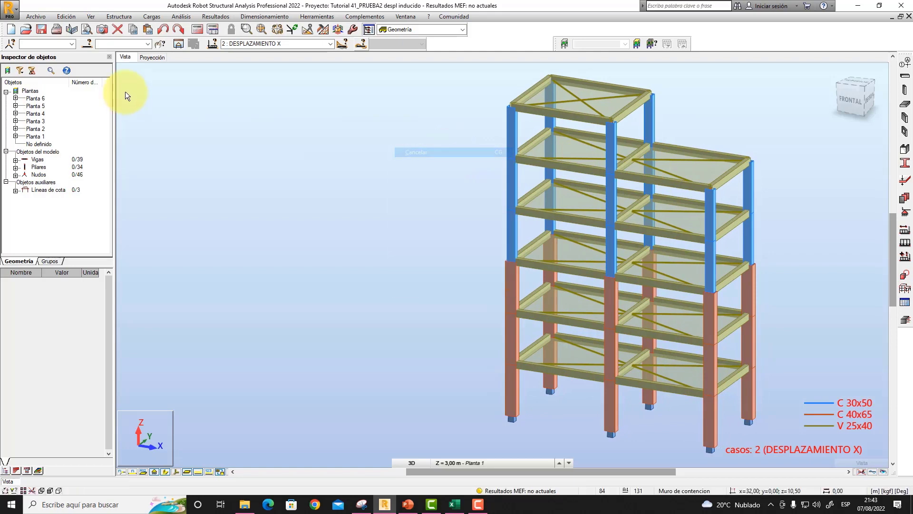
# - Examine the dimensioned floor plan of Planta 1 in the projection view and return to the 3D view
pyautogui.click(152, 56)
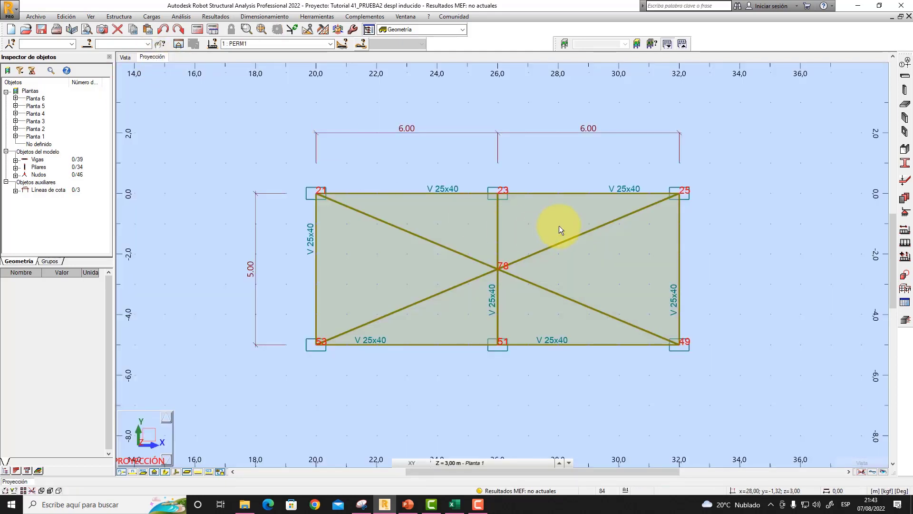
pyautogui.moveTo(440, 169); pyautogui.dragTo(412, 142, button='middle')
pyautogui.scroll(1, 435, 165)
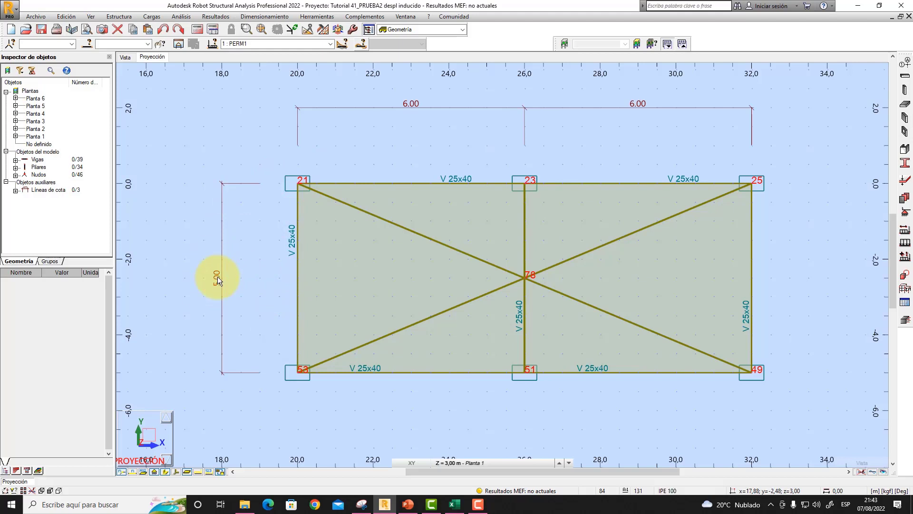
pyautogui.click(126, 56)
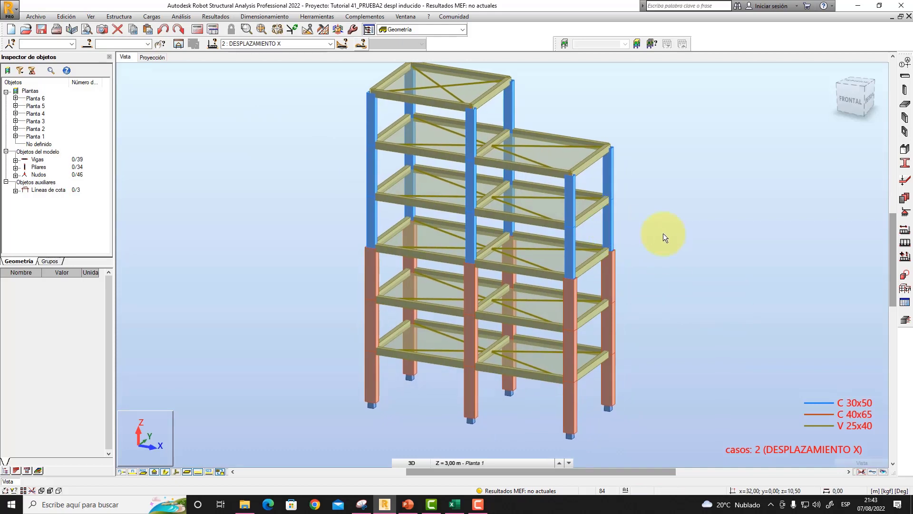
pyautogui.moveTo(684, 359); pyautogui.dragTo(818, 369, button='middle')
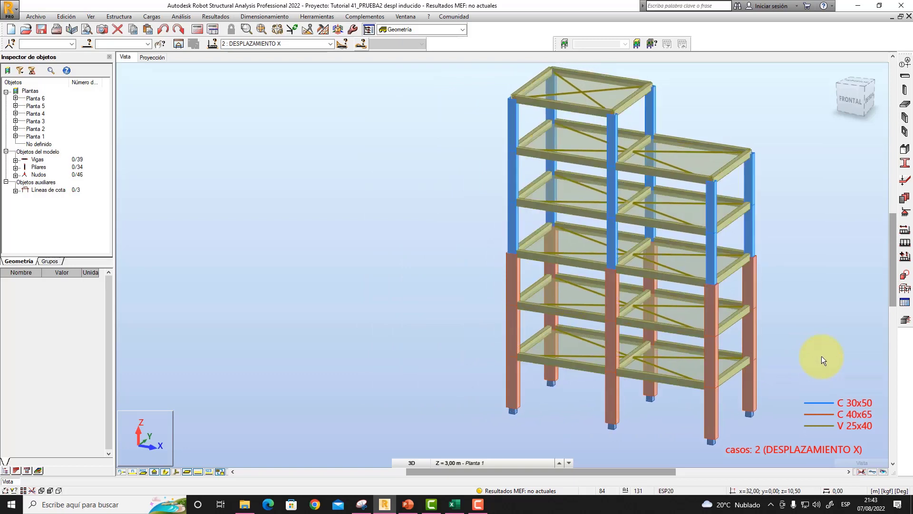
pyautogui.moveTo(826, 338)
pyautogui.mouseDown(button='middle')
pyautogui.moveTo(821, 347)
pyautogui.moveTo(829, 339)
pyautogui.mouseUp(button='middle')
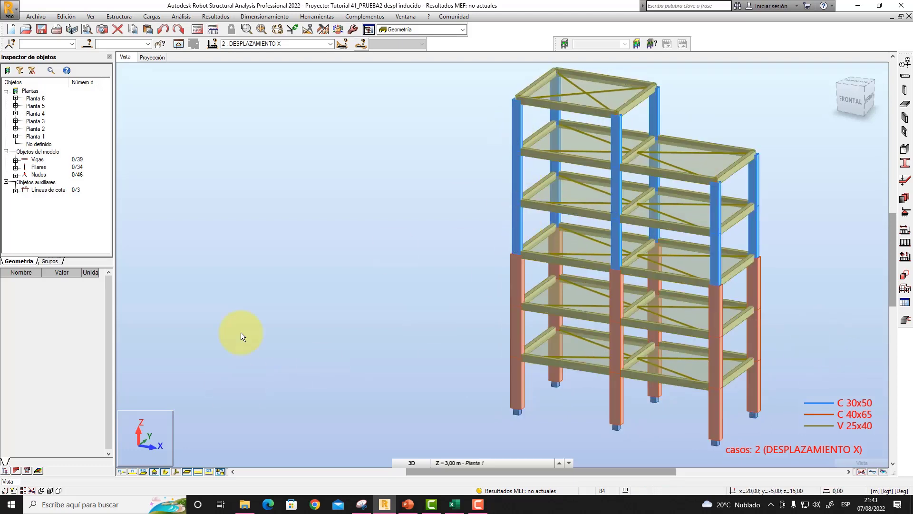
# - Turn off the section shape display so the columns and beams are drawn as simple bar axes
pyautogui.click(164, 472)
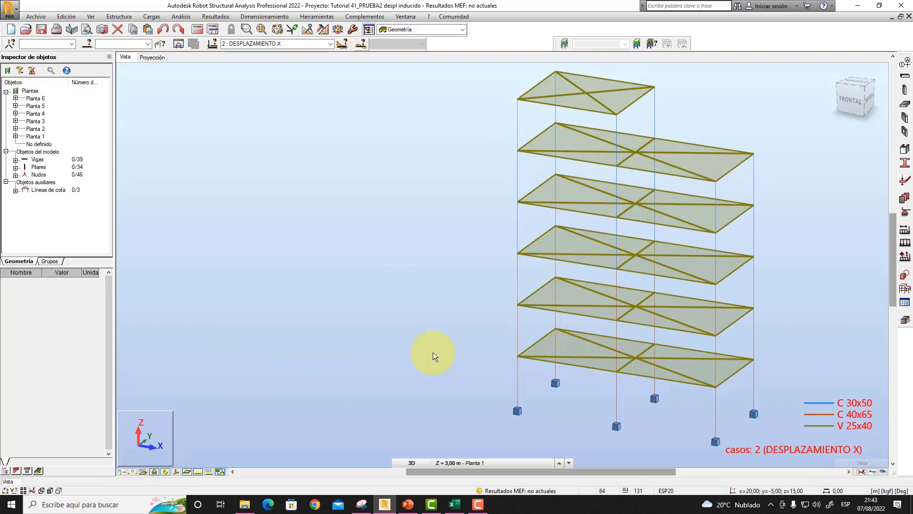
pyautogui.moveTo(392, 369); pyautogui.dragTo(412, 359, button='middle')
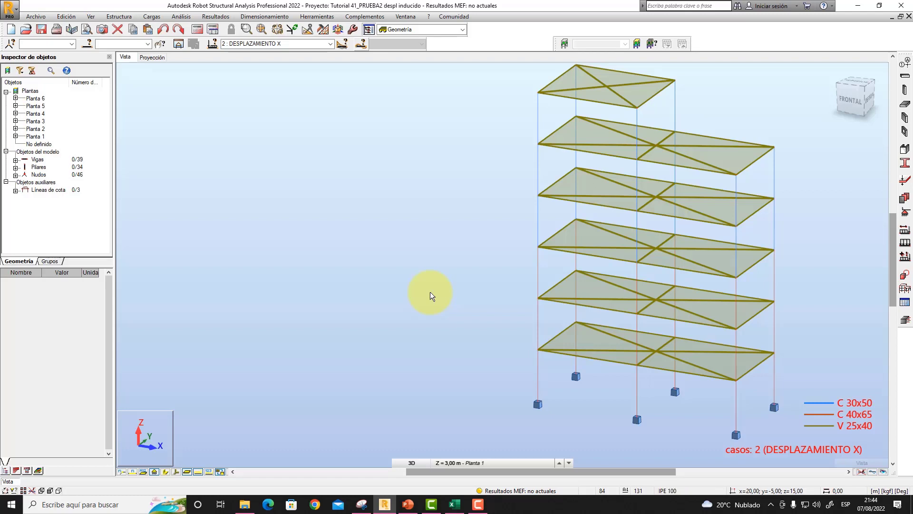
pyautogui.moveTo(478, 298); pyautogui.dragTo(476, 298)
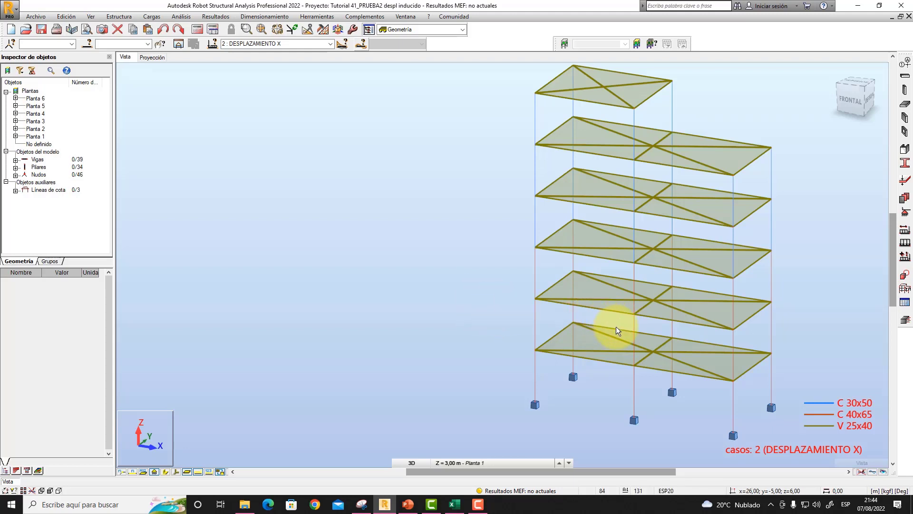
pyautogui.moveTo(826, 320)
pyautogui.mouseDown(button='middle')
pyautogui.moveTo(809, 327)
pyautogui.moveTo(820, 326)
pyautogui.mouseUp(button='middle')
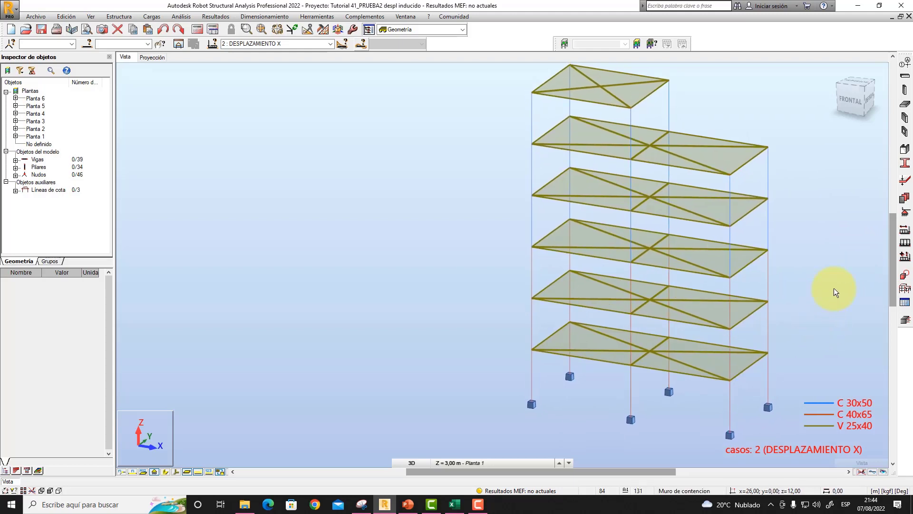
pyautogui.moveTo(833, 289)
pyautogui.mouseDown(button='middle')
pyautogui.moveTo(826, 284)
pyautogui.moveTo(832, 303)
pyautogui.moveTo(841, 289)
pyautogui.moveTo(832, 292)
pyautogui.mouseUp(button='middle')
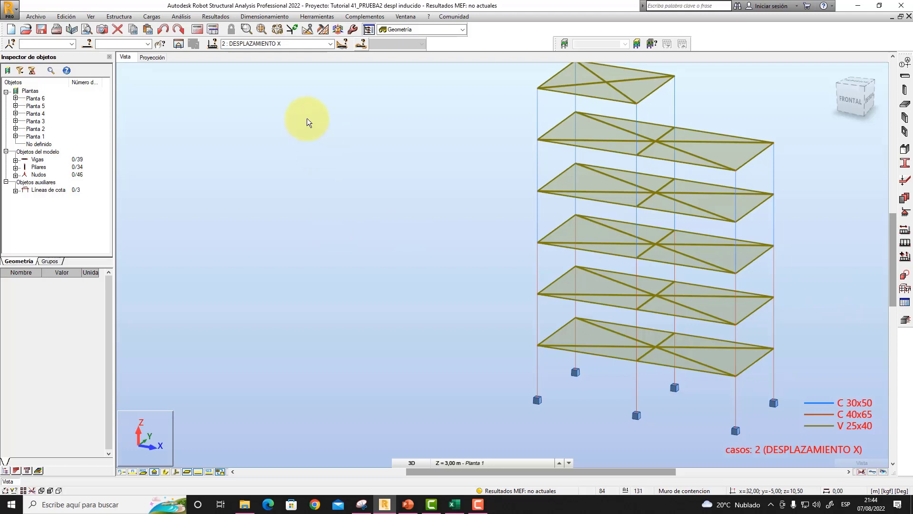
# - Choose 2 : DESPLAZAMIENTO X as the active load case
pyautogui.click(330, 45)
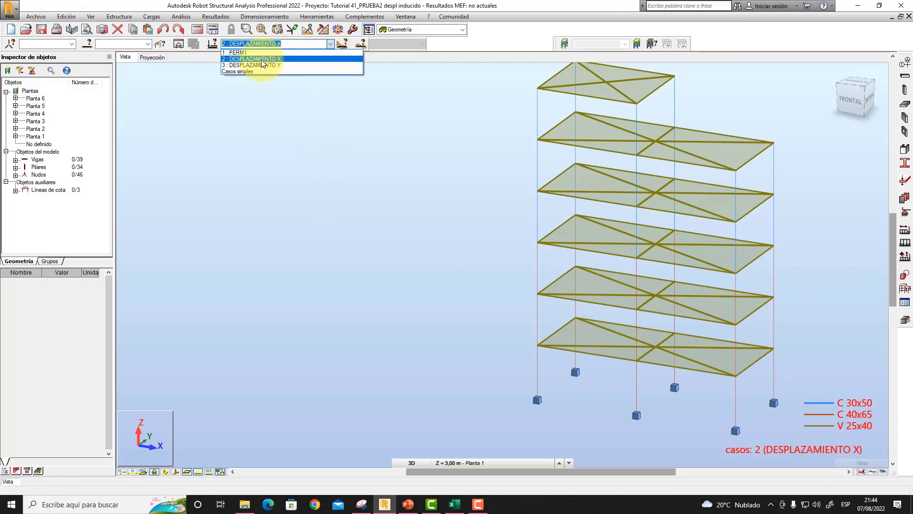
pyautogui.click(286, 59)
pyautogui.moveTo(560, 259)
pyautogui.mouseDown(button='middle')
pyautogui.moveTo(571, 259)
pyautogui.moveTo(555, 261)
pyautogui.mouseUp(button='middle')
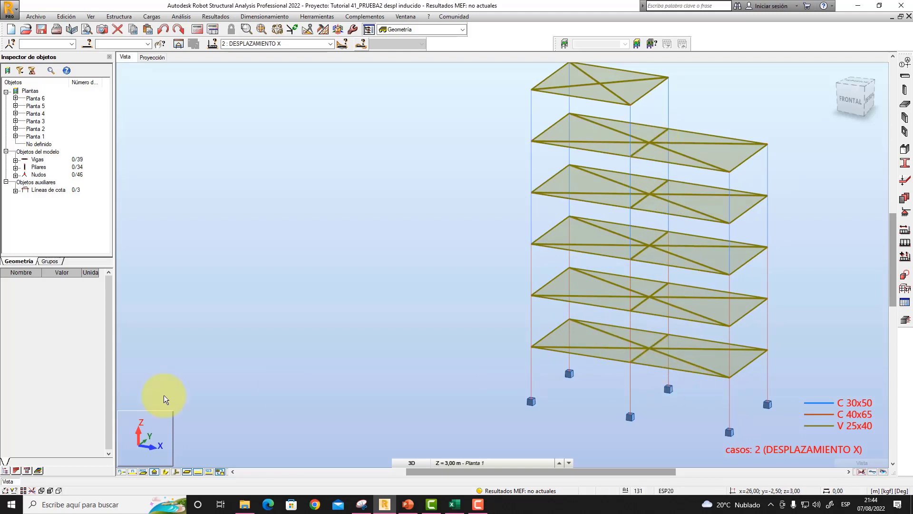
# - Display the node numbers on the structure and examine the central node of each floor from the base to the top
pyautogui.click(119, 472)
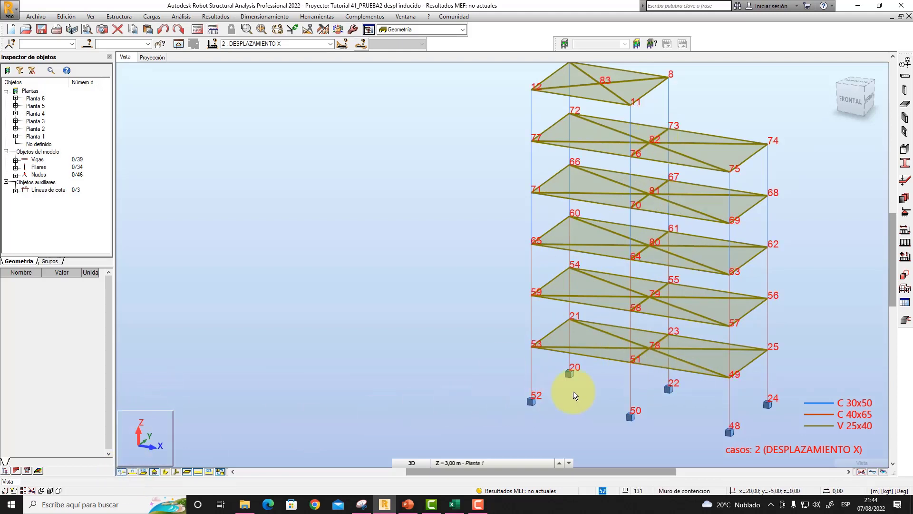
pyautogui.scroll(2, 571, 380)
pyautogui.scroll(2, 624, 359)
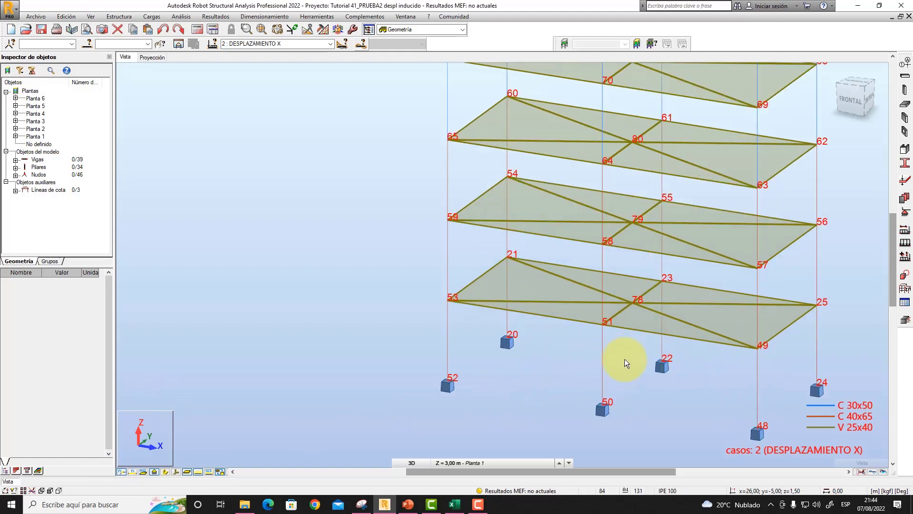
pyautogui.scroll(1, 625, 359)
pyautogui.moveTo(626, 360); pyautogui.dragTo(600, 332, button='middle')
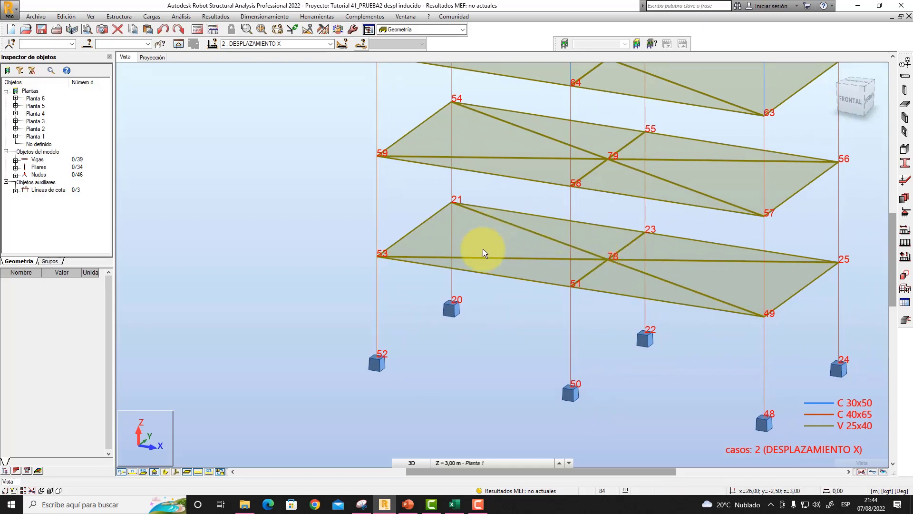
pyautogui.scroll(-3, 613, 259)
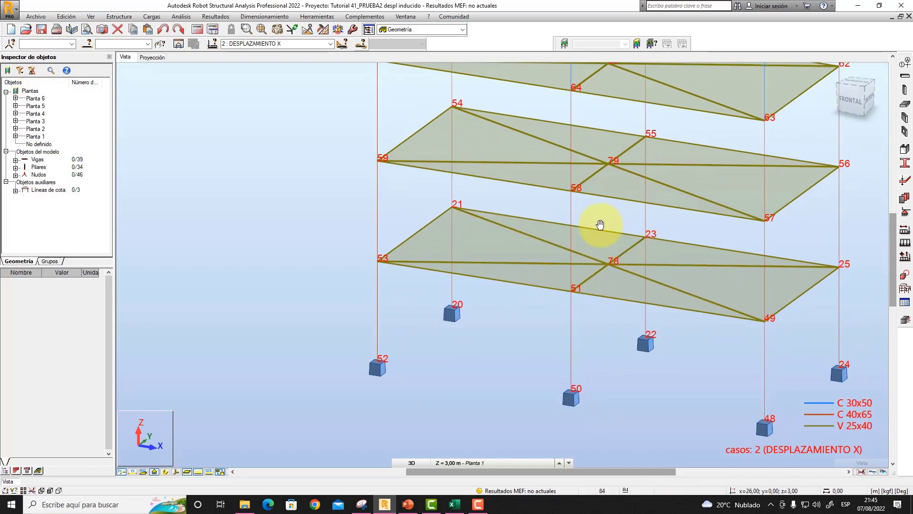
pyautogui.scroll(-1, 598, 313)
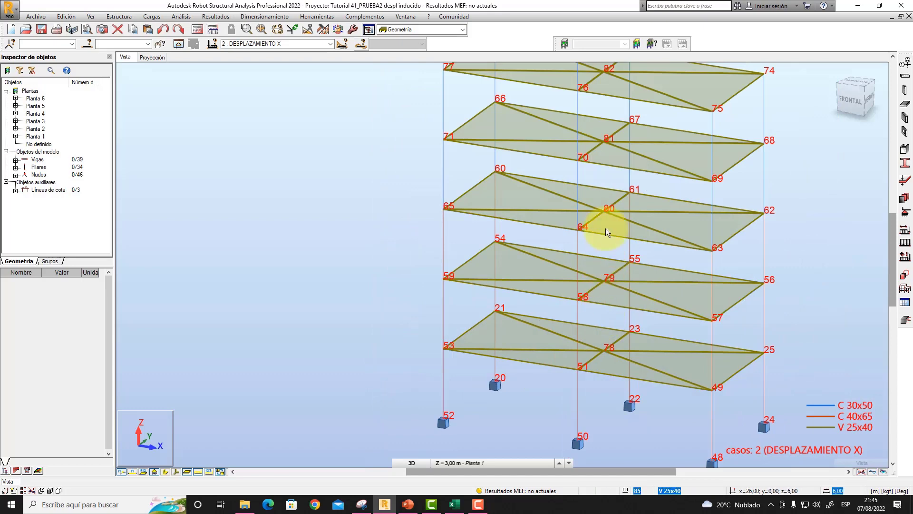
pyautogui.moveTo(609, 217); pyautogui.dragTo(611, 287, button='middle')
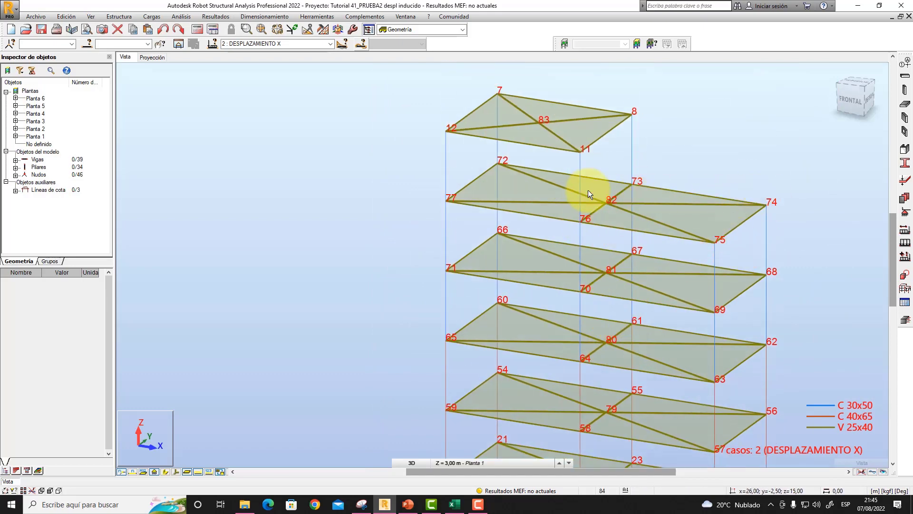
pyautogui.moveTo(818, 338); pyautogui.dragTo(791, 206, button='middle')
pyautogui.moveTo(794, 329)
pyautogui.mouseDown(button='middle')
pyautogui.moveTo(796, 285)
pyautogui.moveTo(810, 294)
pyautogui.mouseUp(button='middle')
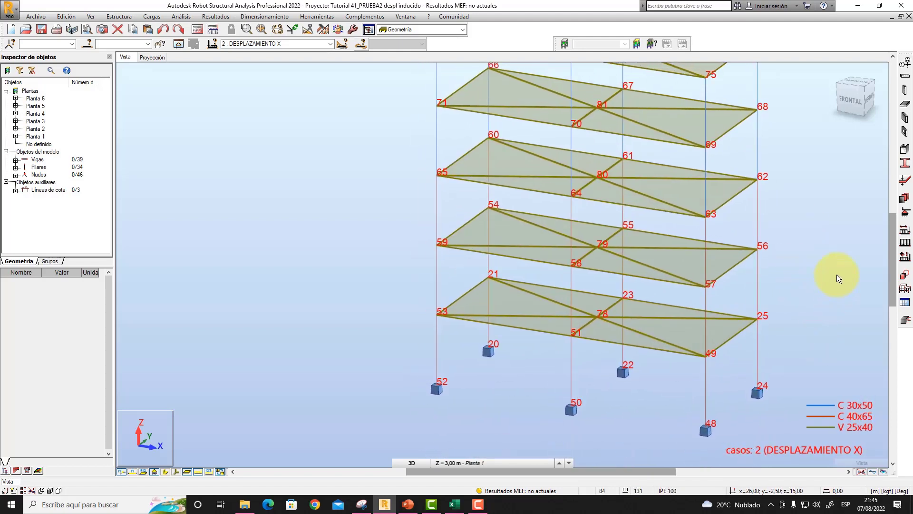
# - Open the load definition and start an imposed displacement load on nodes for the DESPLAZAMIENTO X case
pyautogui.click(905, 231)
pyautogui.moveTo(817, 59); pyautogui.dragTo(815, 151)
pyautogui.moveTo(745, 230); pyautogui.dragTo(723, 232, button='middle')
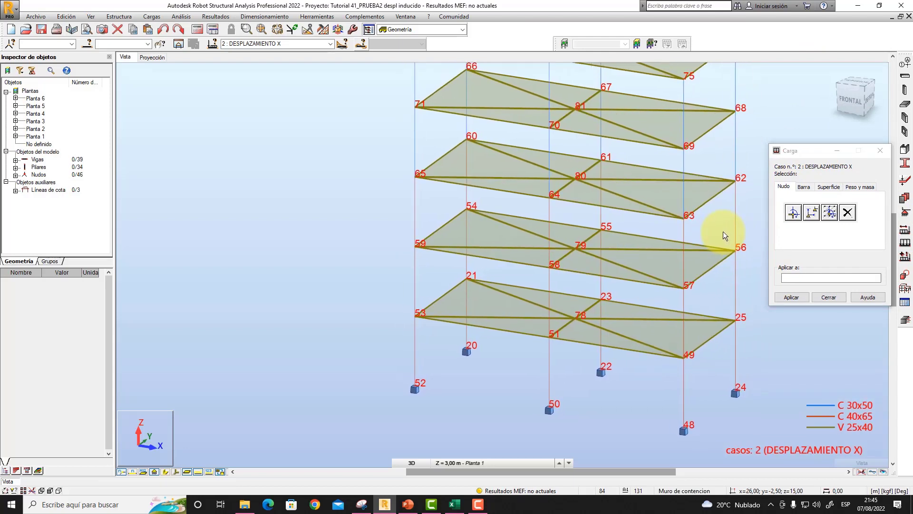
pyautogui.click(811, 214)
pyautogui.moveTo(818, 167); pyautogui.dragTo(800, 243)
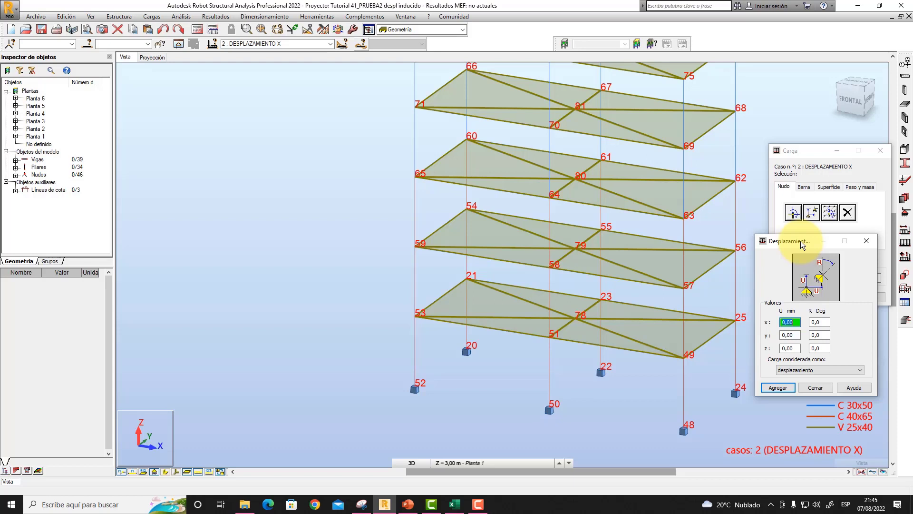
pyautogui.moveTo(801, 240); pyautogui.dragTo(796, 236)
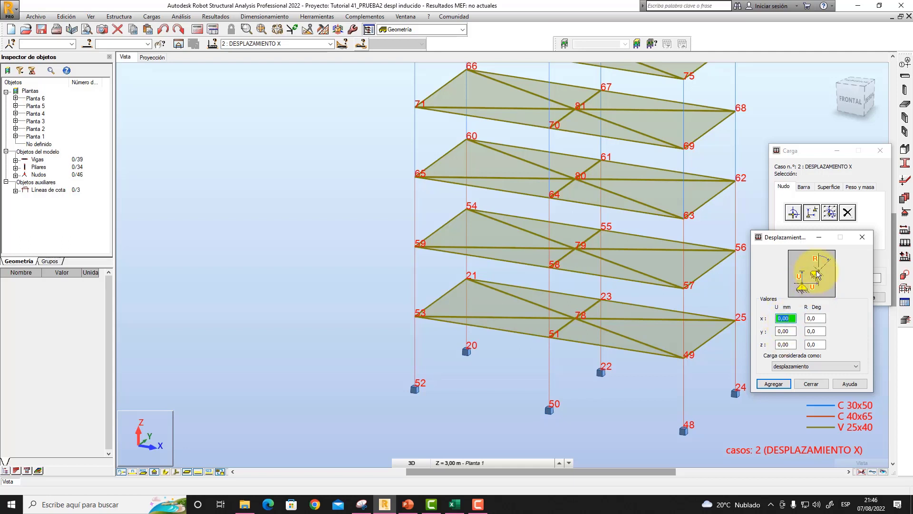
# - Define the imposed load as a displacement (desplazamiento) with a value of 1 mm in X and add it
pyautogui.click(804, 365)
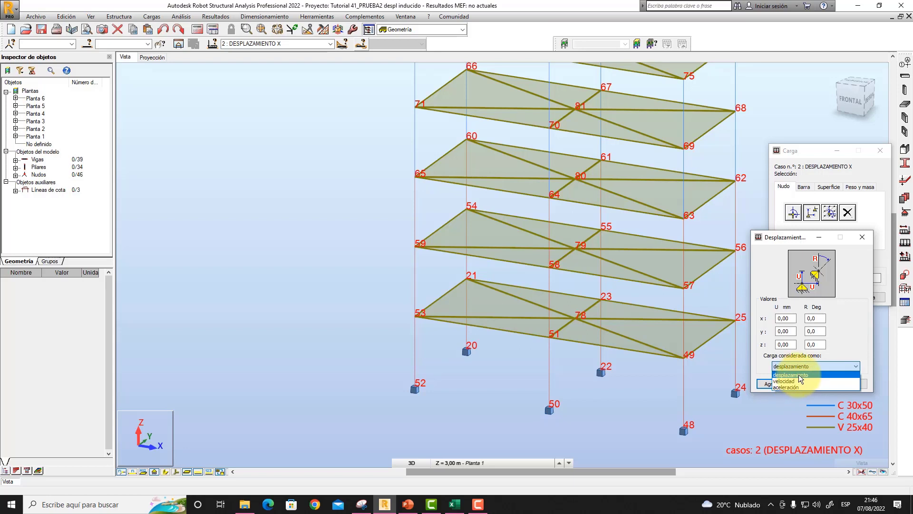
pyautogui.click(798, 374)
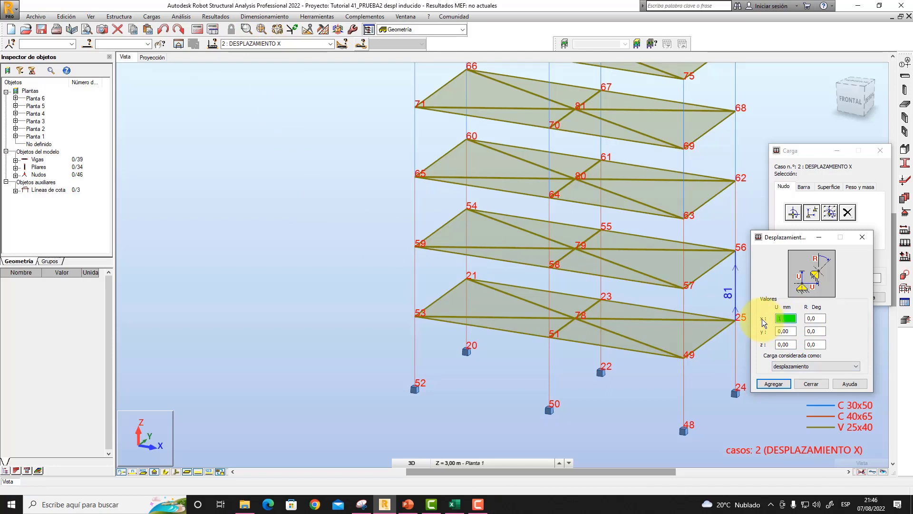
pyautogui.write('1')
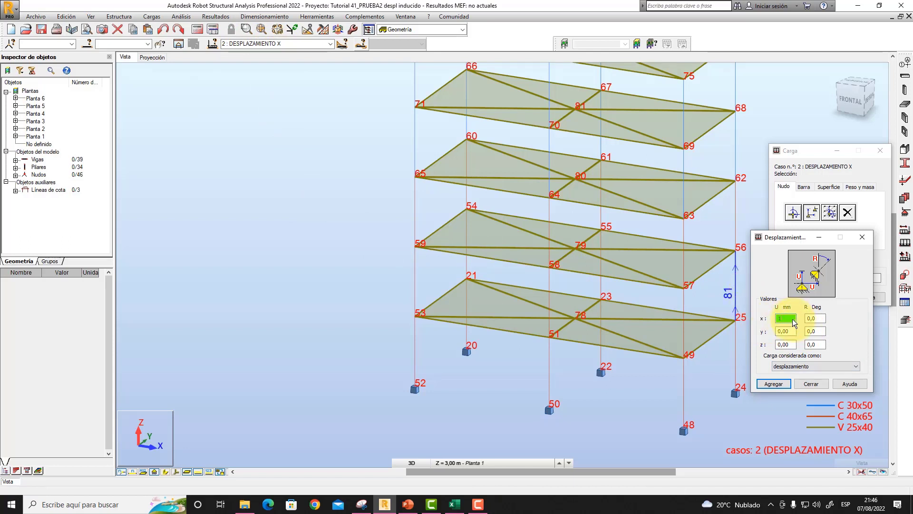
pyautogui.click(777, 385)
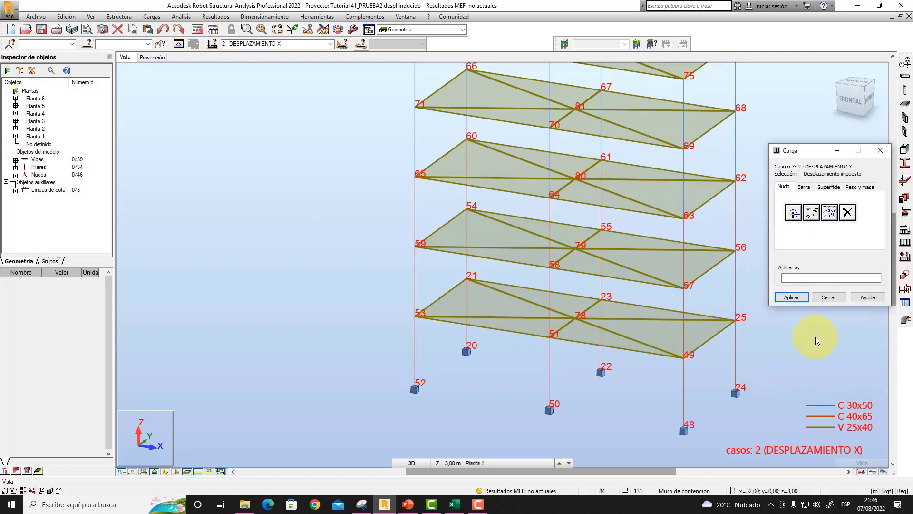
# - Apply the imposed displacement to node 78, the central node of the first floor
pyautogui.click(576, 319)
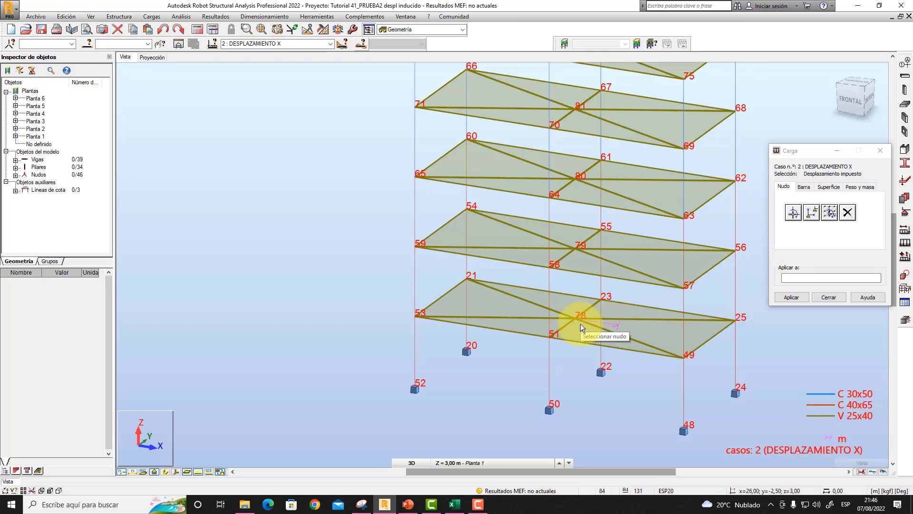
pyautogui.moveTo(648, 297); pyautogui.dragTo(609, 294, button='middle')
pyautogui.click(533, 316)
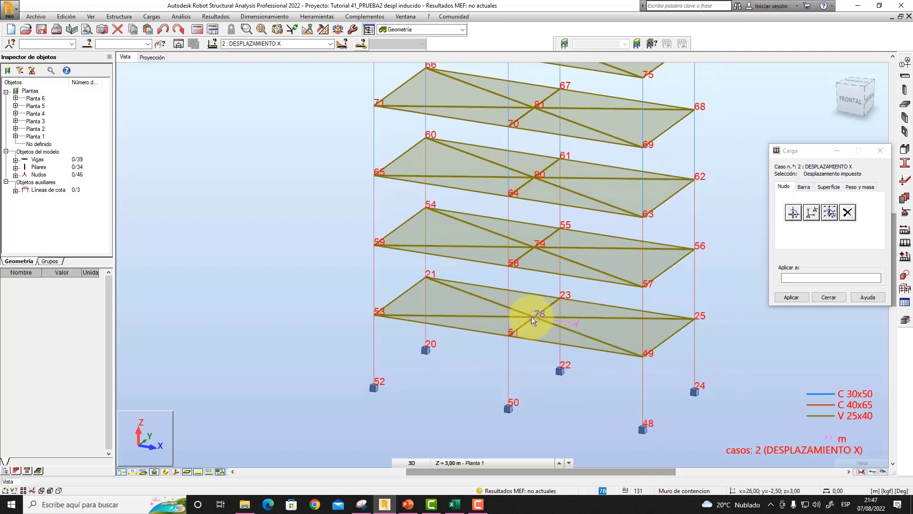
pyautogui.click(576, 321)
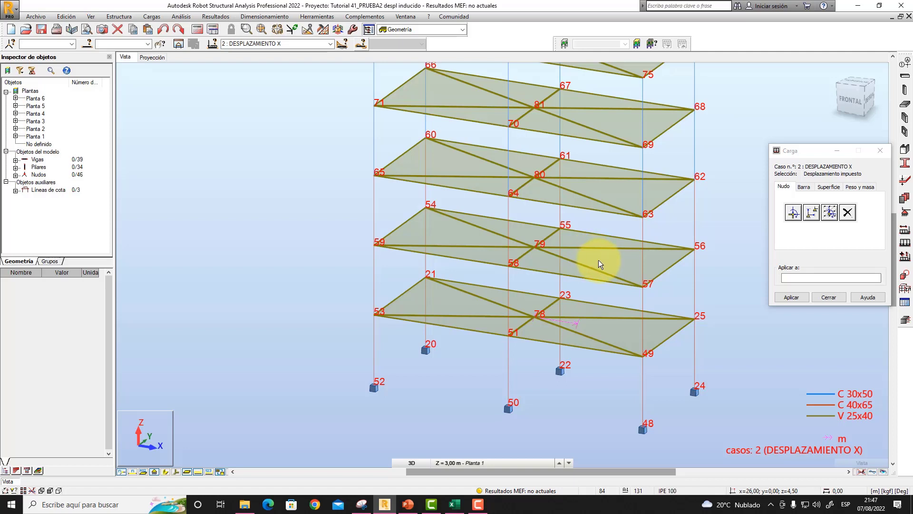
# - Define an imposed displacement of 2 mm in X and apply it to node 79, the central node of the second floor
pyautogui.click(813, 214)
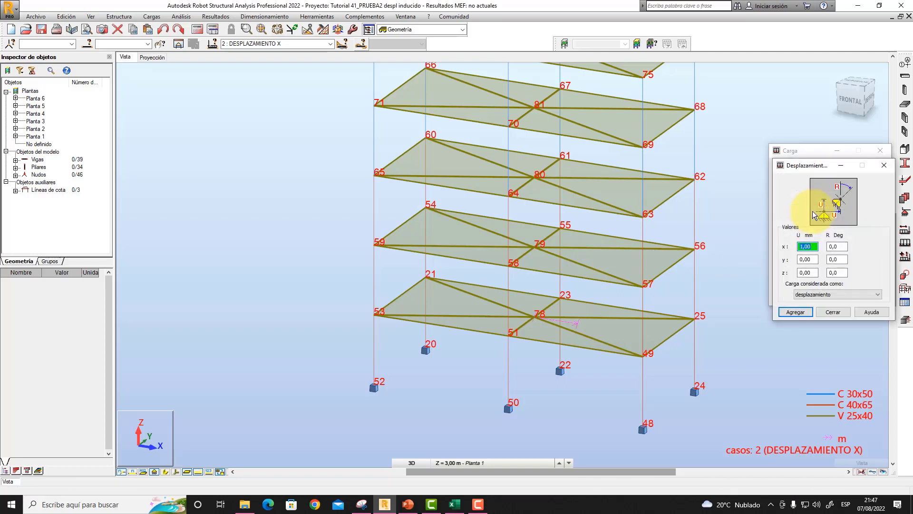
pyautogui.write('2')
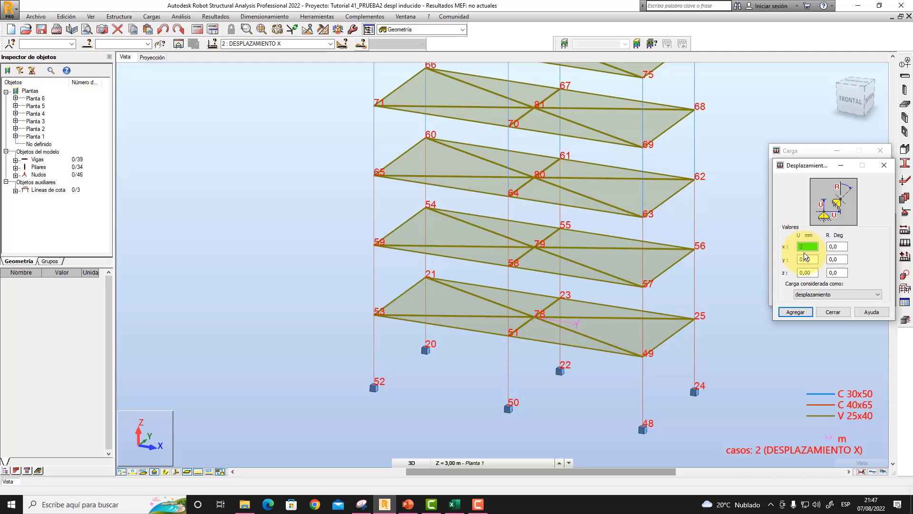
pyautogui.click(803, 312)
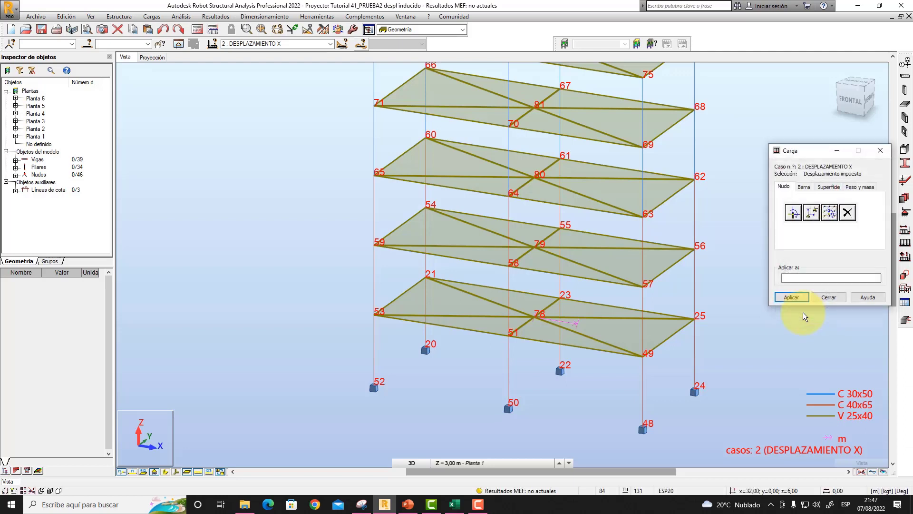
pyautogui.click(535, 247)
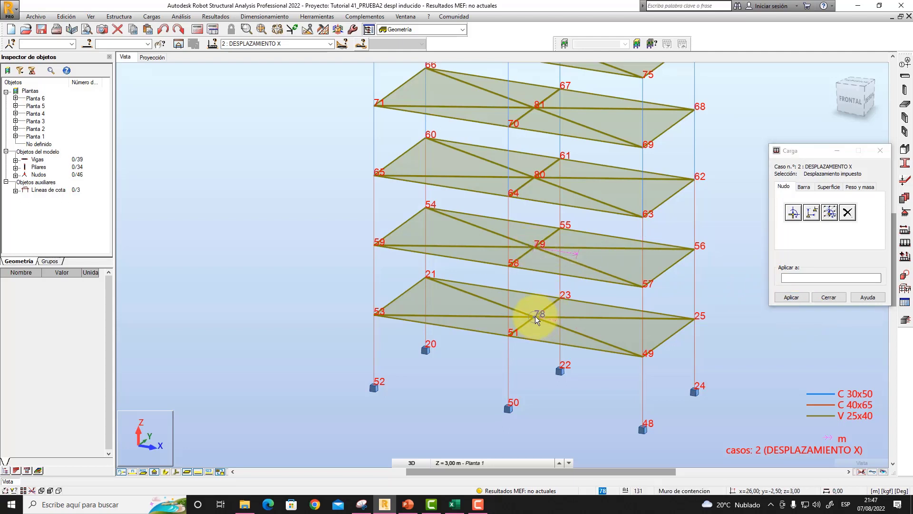
pyautogui.click(555, 318)
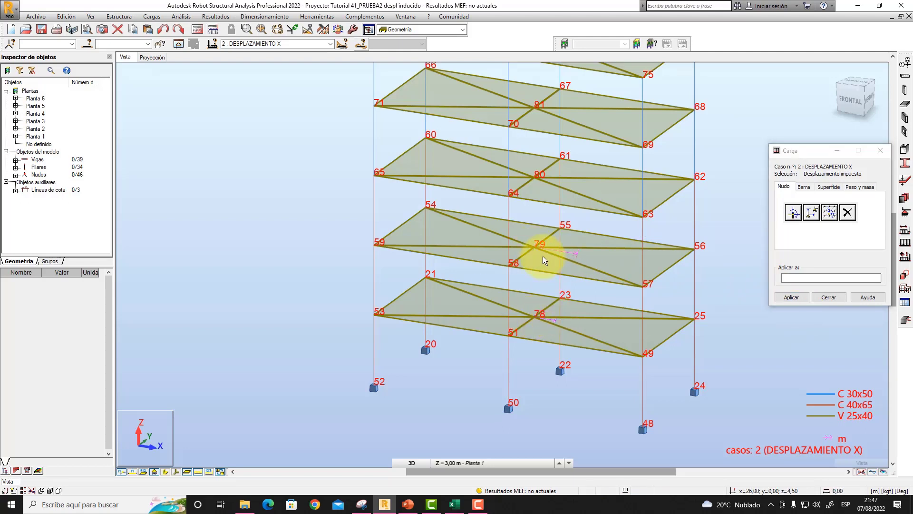
pyautogui.click(575, 252)
# - Define an imposed displacement of 3 mm in X and apply it to node 80, the central node of the third floor
pyautogui.moveTo(608, 226); pyautogui.dragTo(596, 272, button='middle')
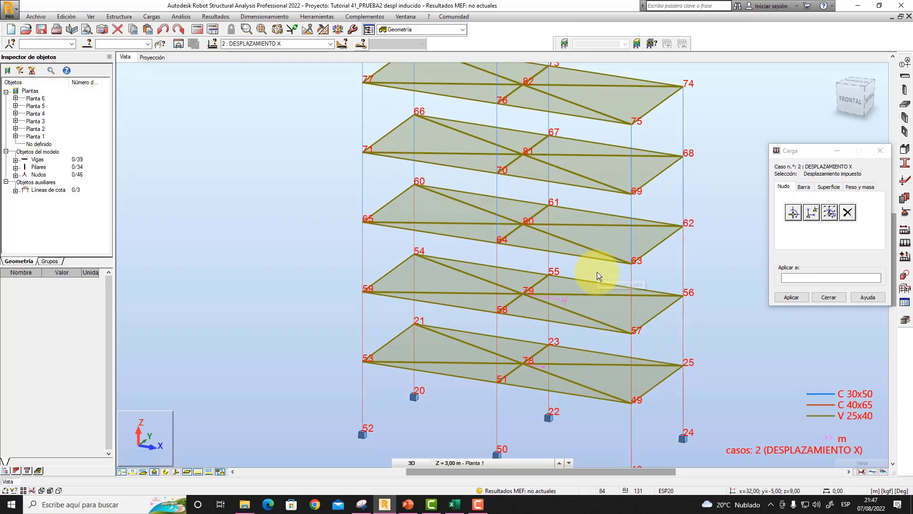
pyautogui.click(800, 211)
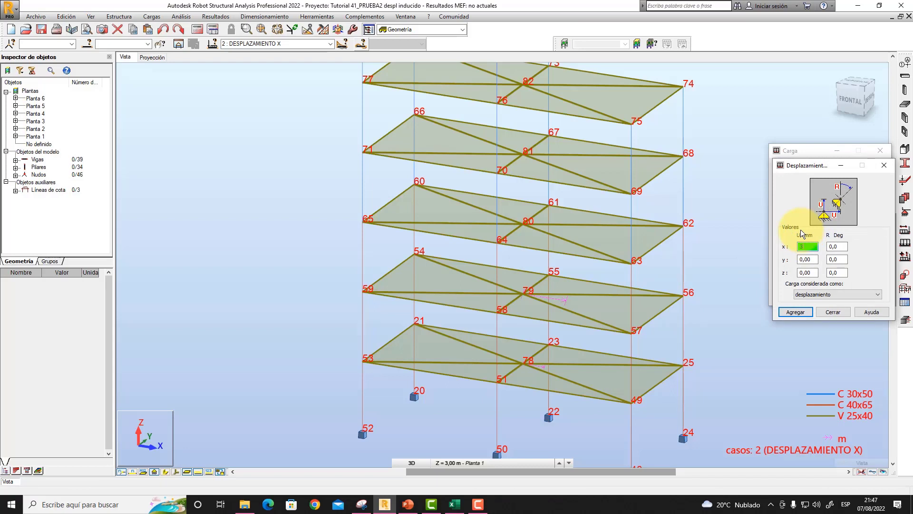
pyautogui.click(796, 313)
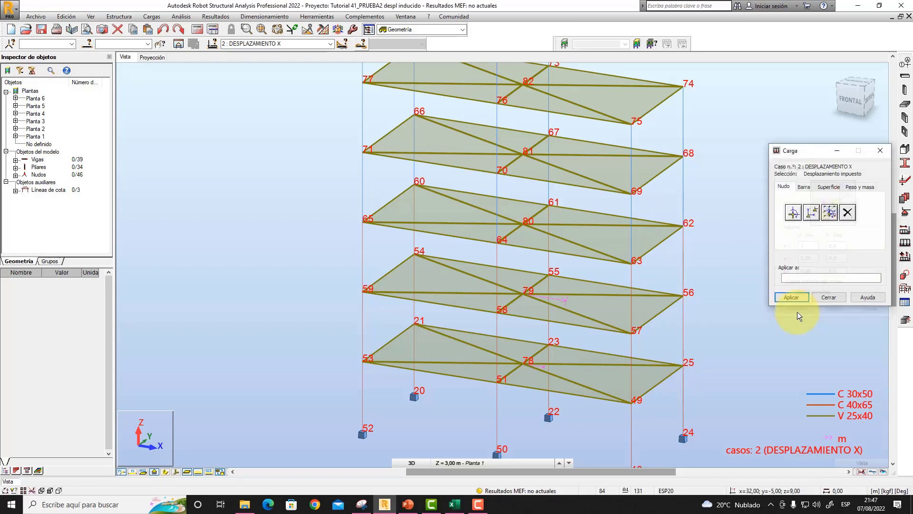
pyautogui.click(523, 224)
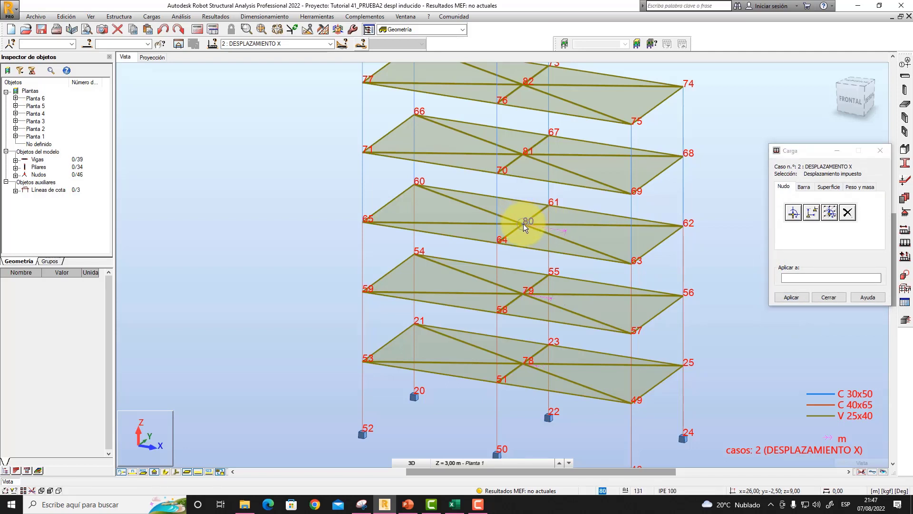
# - Define an imposed displacement of 4 mm in X and apply it to node 81, the central node of the fourth floor
pyautogui.click(814, 214)
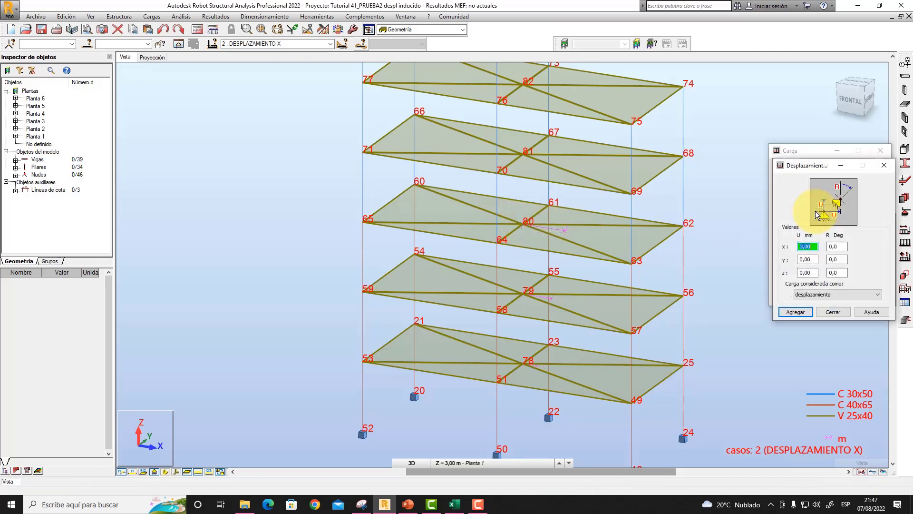
pyautogui.write('4')
pyautogui.click(796, 312)
pyautogui.moveTo(726, 202); pyautogui.dragTo(697, 300, button='middle')
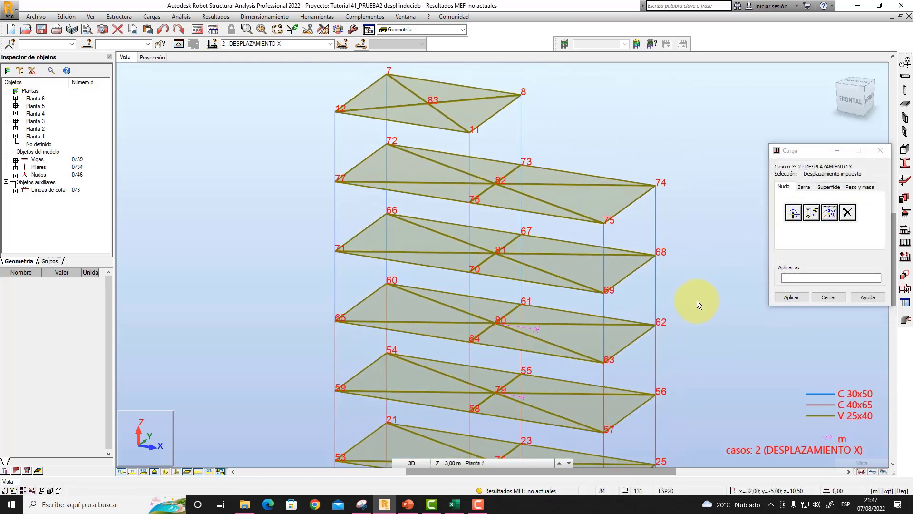
pyautogui.click(495, 253)
# - Define an imposed displacement of 5 mm in X and apply it to node 82, the central node of the fifth floor
pyautogui.click(813, 213)
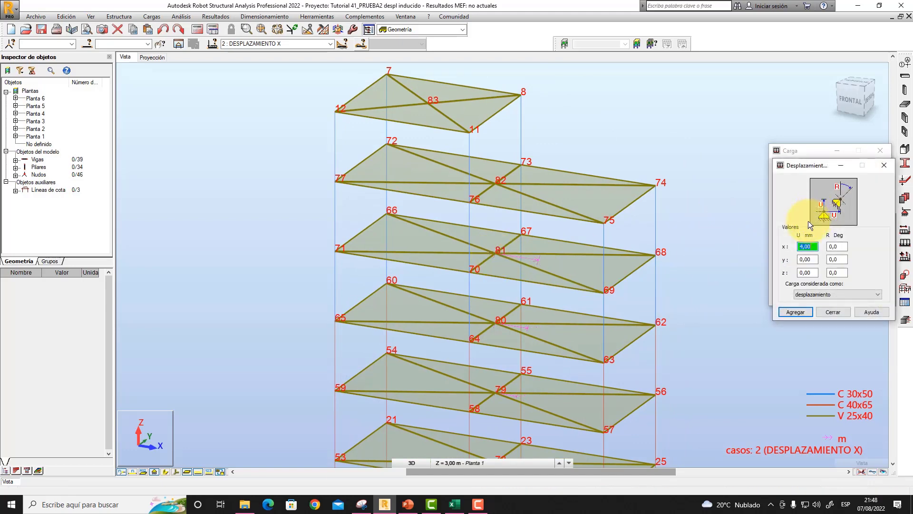
pyautogui.write('5')
pyautogui.click(790, 312)
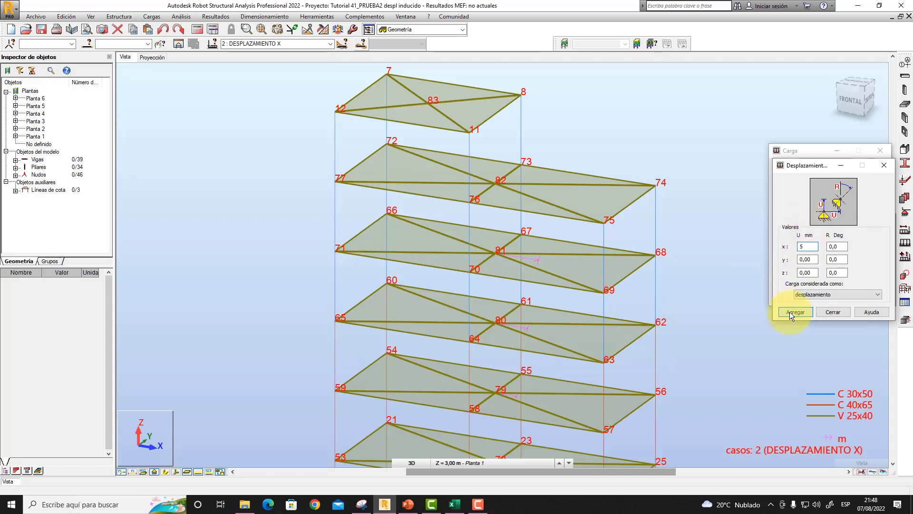
pyautogui.click(495, 184)
# - Define an imposed displacement of 6 mm in X and apply it to node 83, the central node of the top floor
pyautogui.click(811, 213)
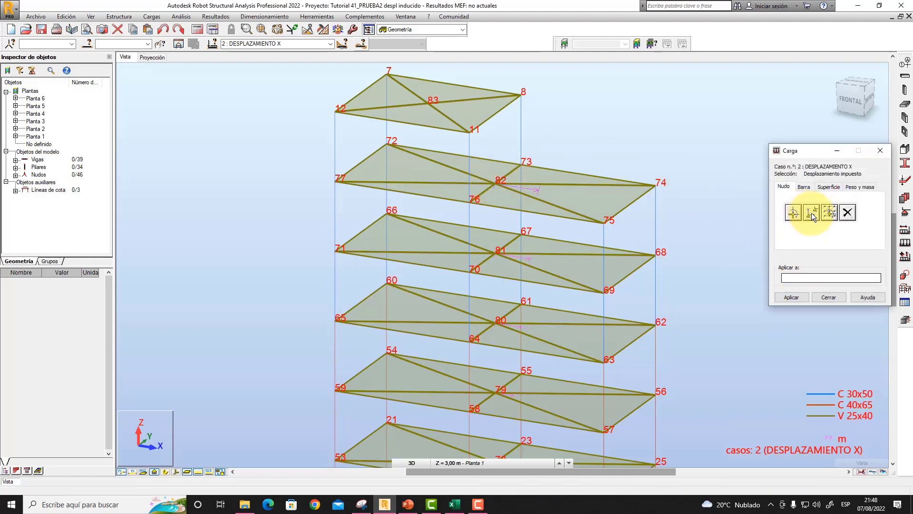
pyautogui.write('6')
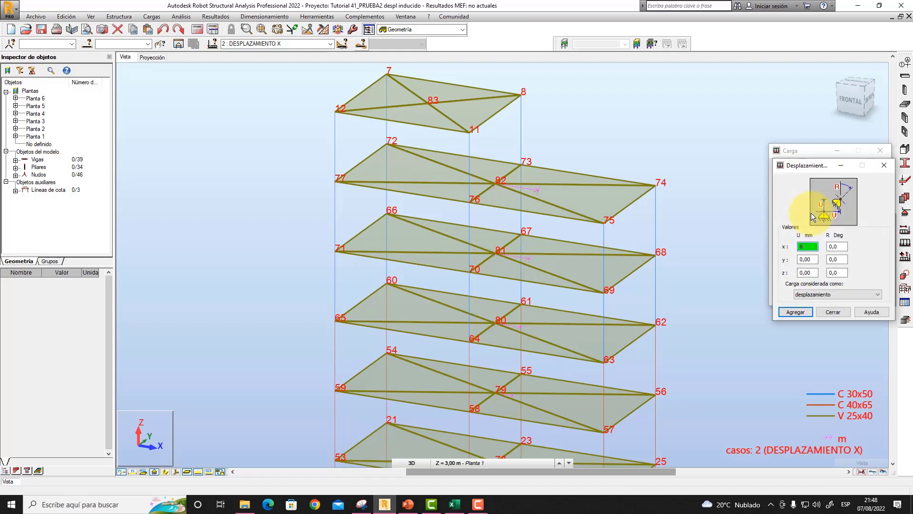
pyautogui.click(801, 312)
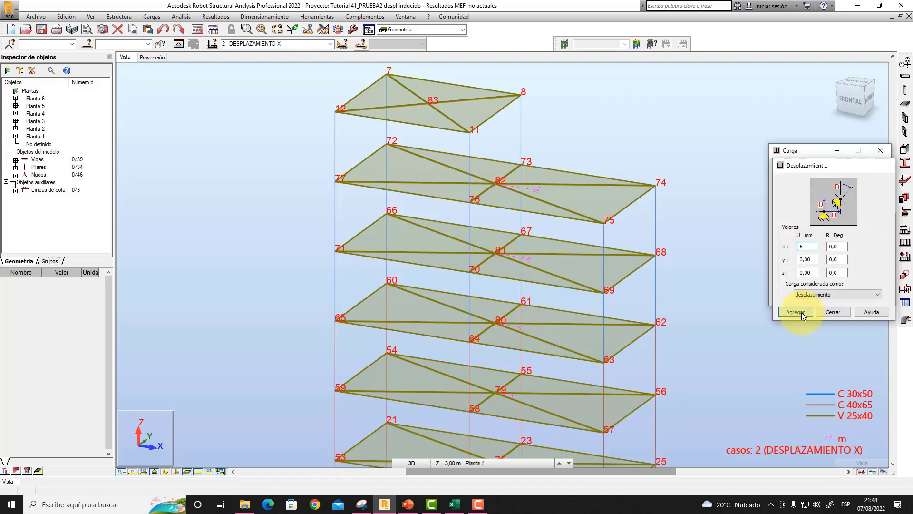
pyautogui.click(428, 103)
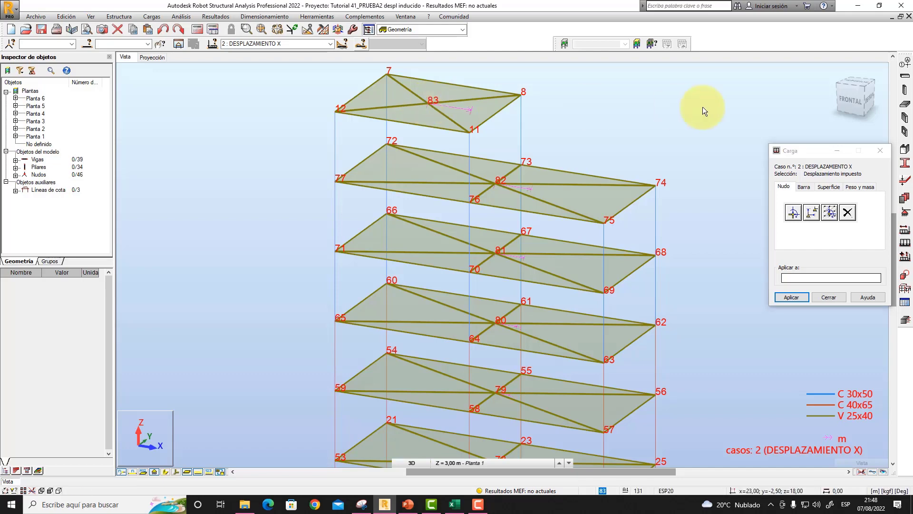
# - Examine the imposed X displacements at the central nodes of all six floors across the whole frame
pyautogui.scroll(-2, 604, 122)
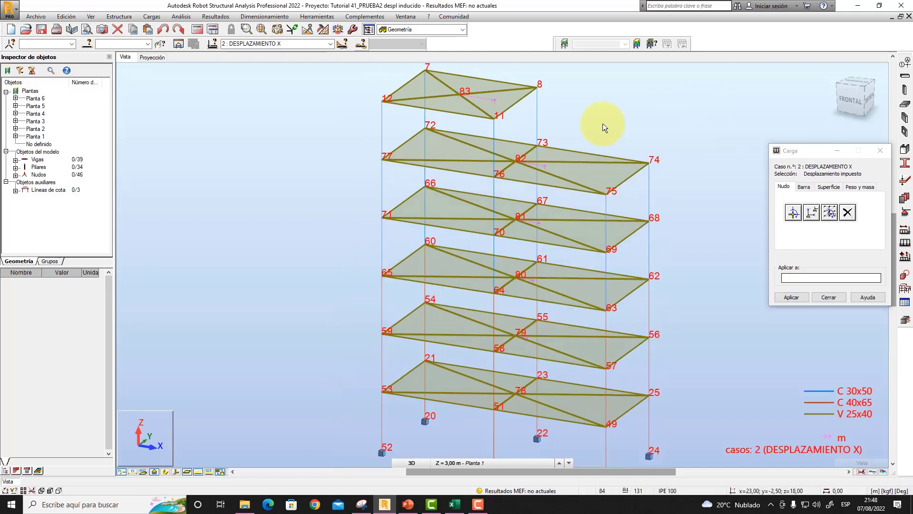
pyautogui.scroll(2, 595, 118)
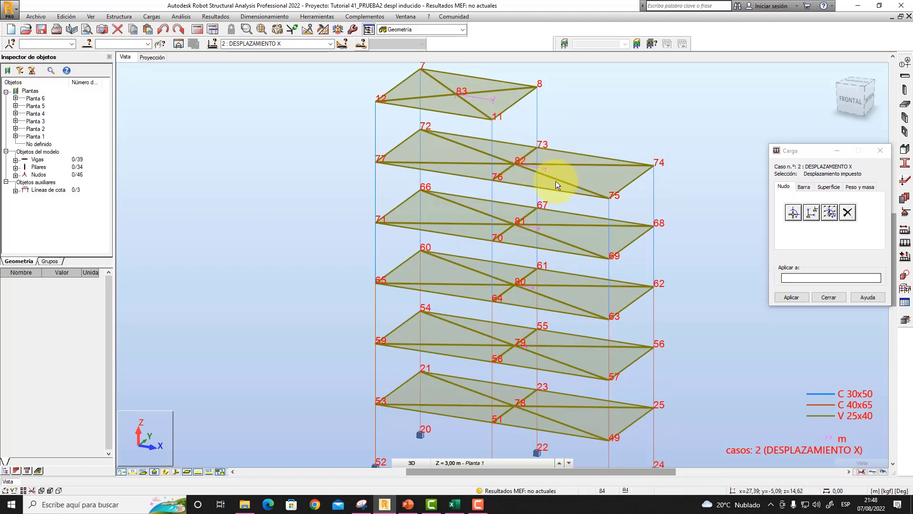
pyautogui.moveTo(691, 207); pyautogui.dragTo(639, 210, button='middle')
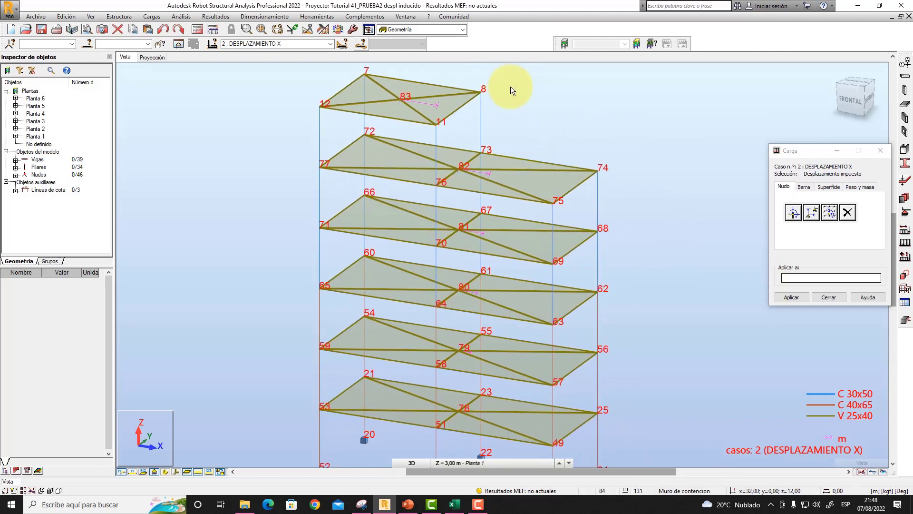
pyautogui.scroll(-1, 558, 119)
pyautogui.scroll(2, 654, 241)
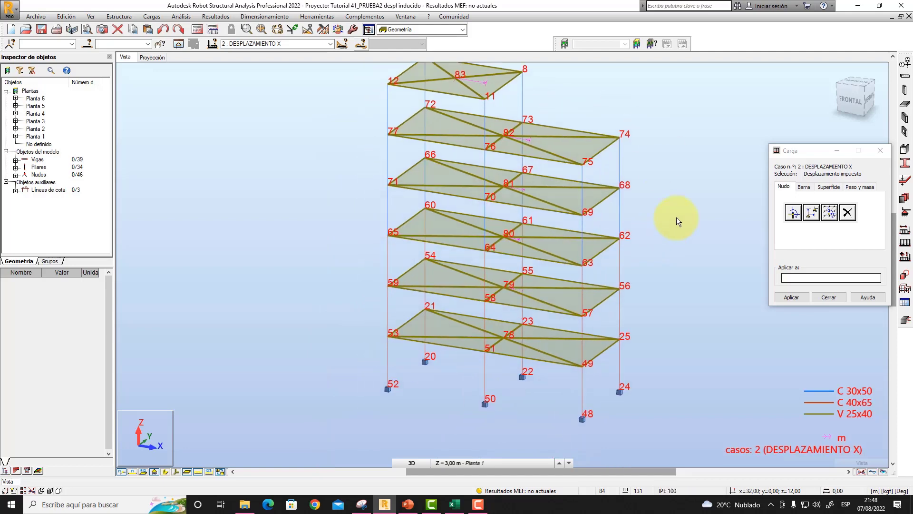
pyautogui.scroll(-2, 669, 284)
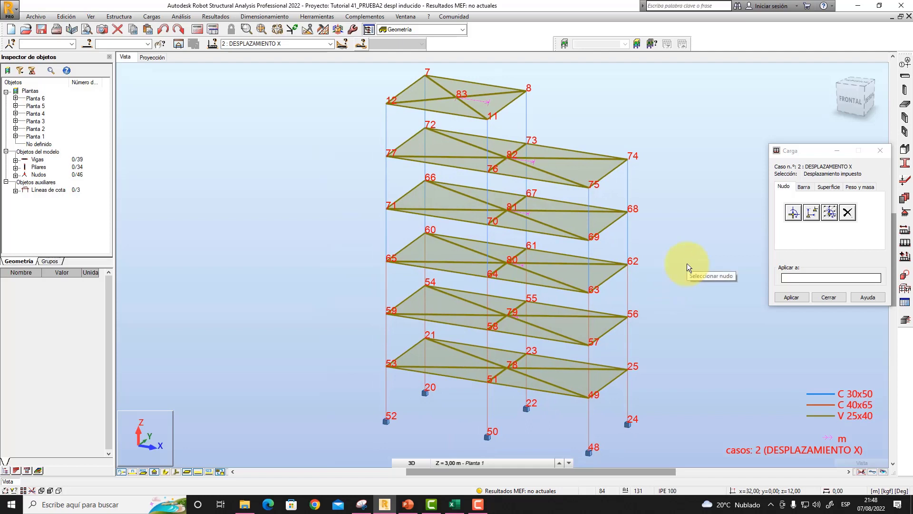
pyautogui.moveTo(687, 263); pyautogui.dragTo(697, 261, button='middle')
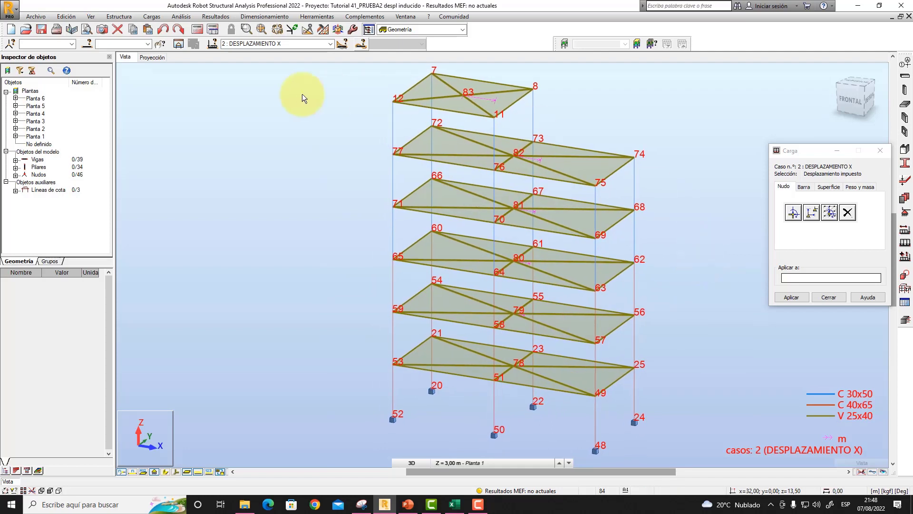
# - Switch to load case DESPLAZAMIENTO Y and apply an imposed displacement in Y to node 78, the central node of the first floor
pyautogui.click(330, 44)
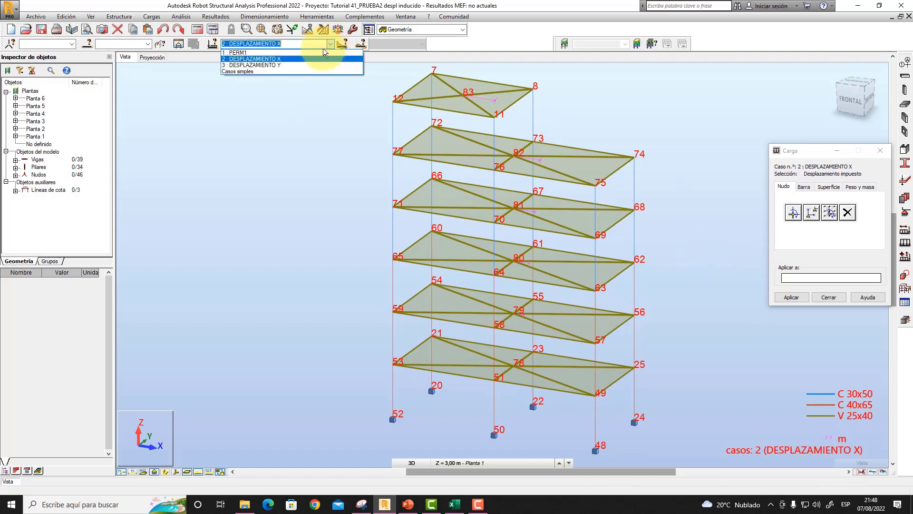
pyautogui.click(291, 64)
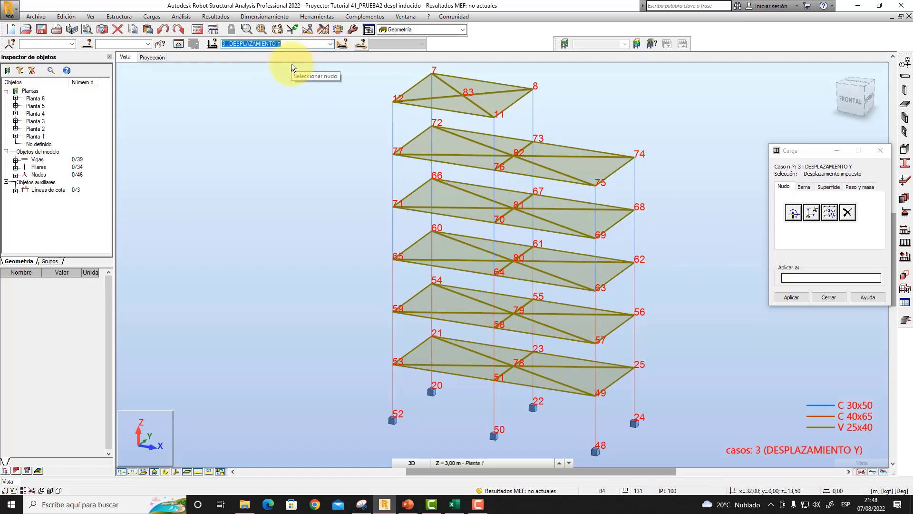
pyautogui.click(812, 213)
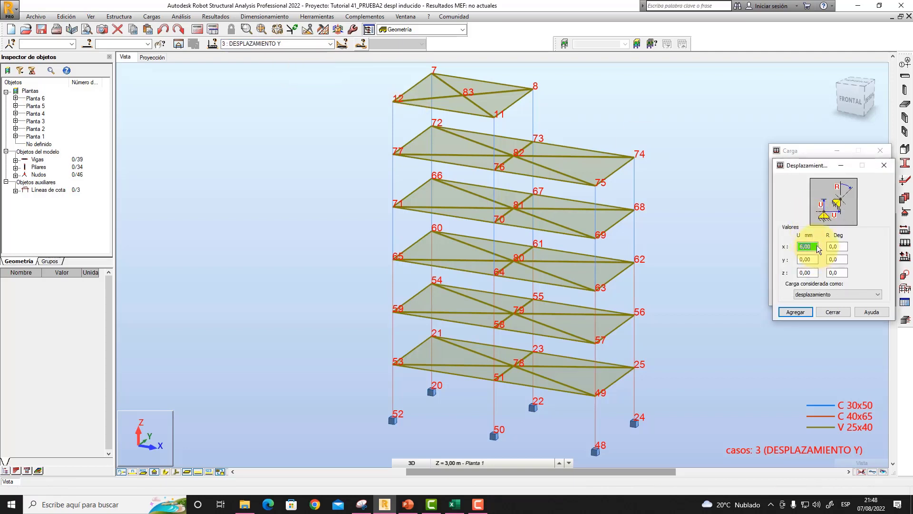
pyautogui.click(812, 260)
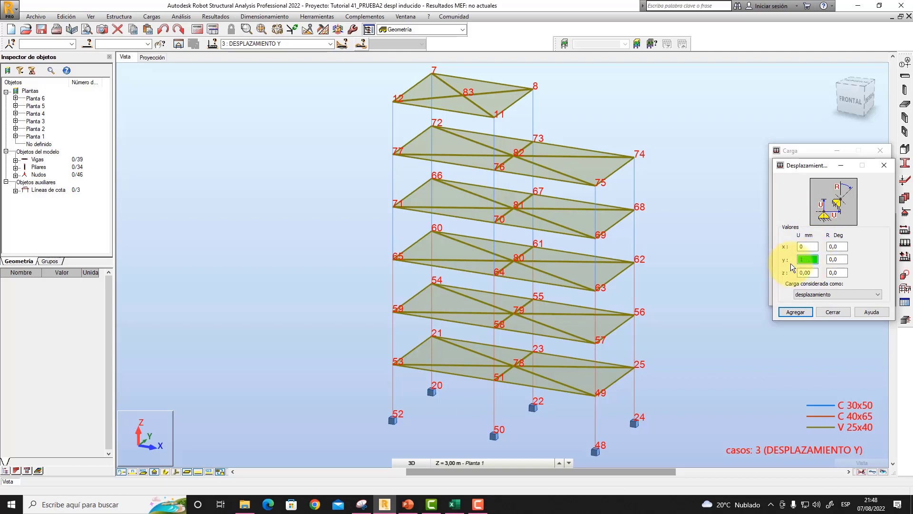
pyautogui.click(795, 312)
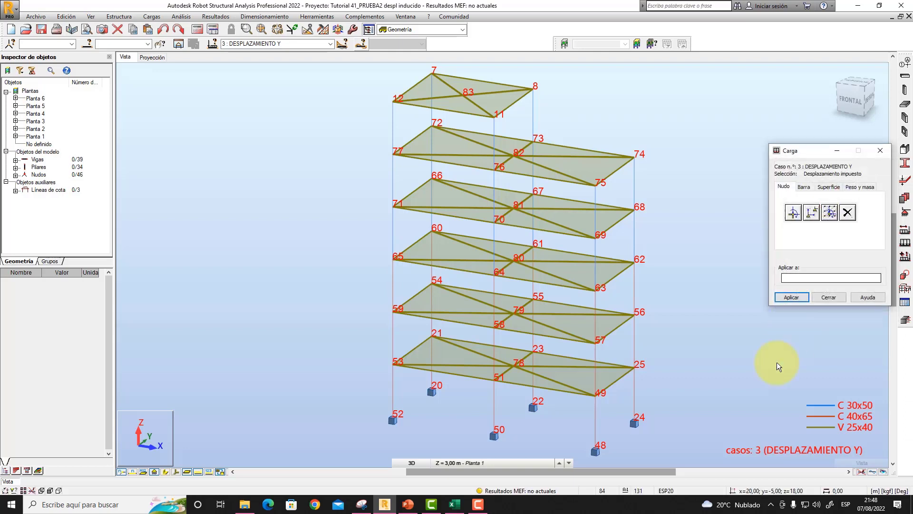
pyautogui.scroll(5, 545, 349)
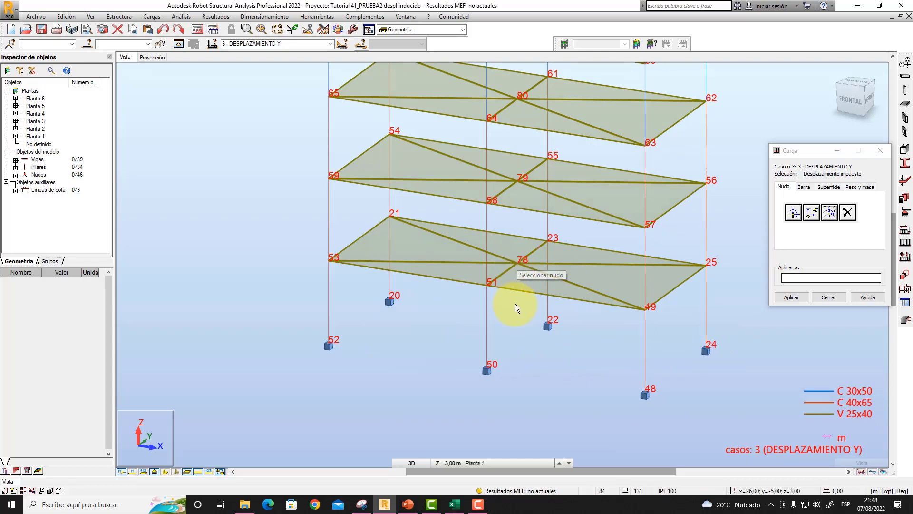
# - Define an imposed displacement of 2 mm in Y and apply it to node 79, the central node of the second floor
pyautogui.moveTo(520, 317); pyautogui.dragTo(501, 330, button='middle')
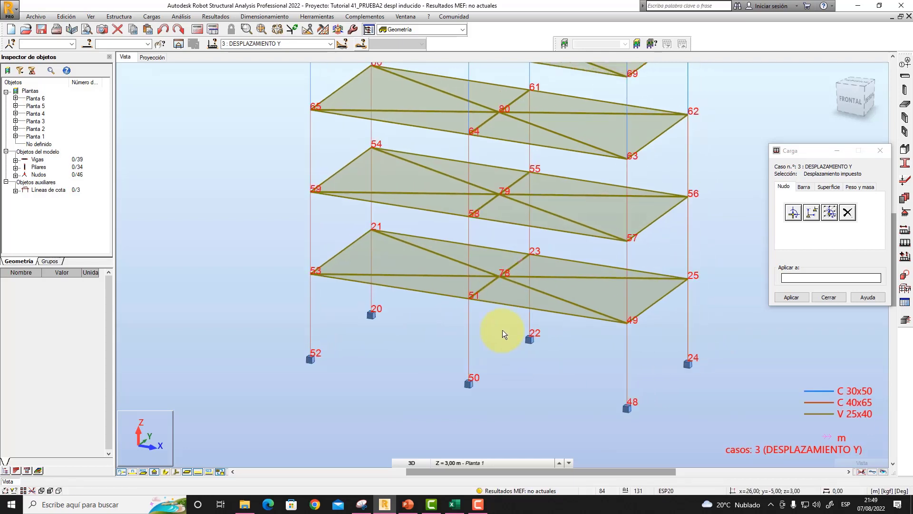
pyautogui.click(811, 212)
pyautogui.doubleClick(804, 260)
pyautogui.write('2')
pyautogui.click(795, 310)
pyautogui.click(499, 193)
# - Define an imposed displacement of 3 mm in Y and apply it to node 80, the central node of the third floor
pyautogui.moveTo(507, 150); pyautogui.dragTo(517, 297, button='middle')
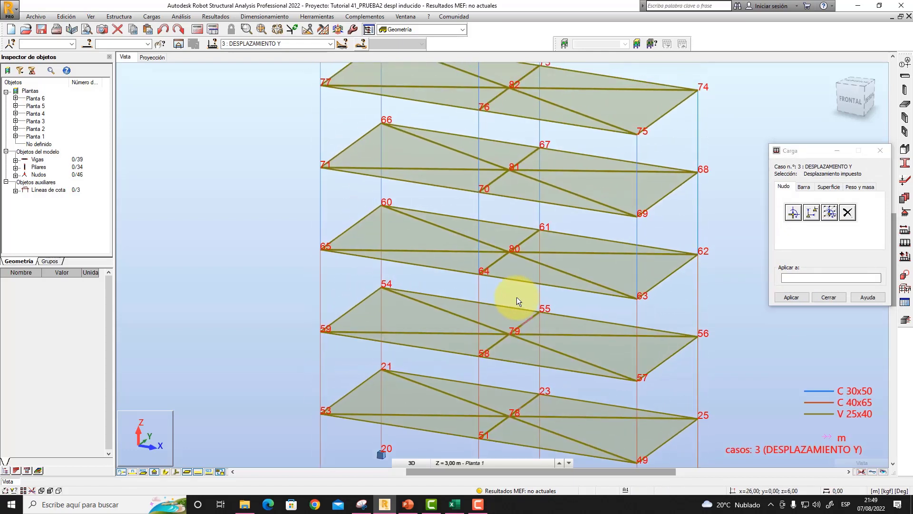
pyautogui.click(812, 213)
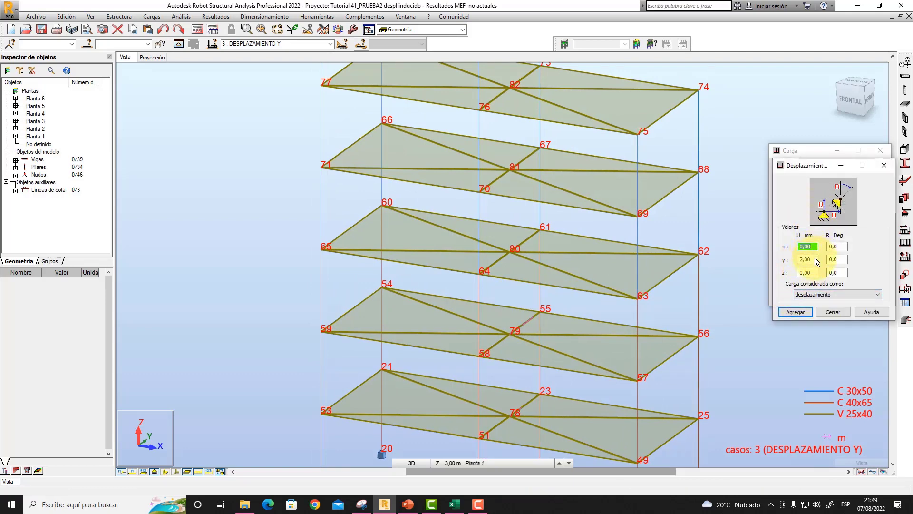
pyautogui.click(807, 259)
pyautogui.write('3')
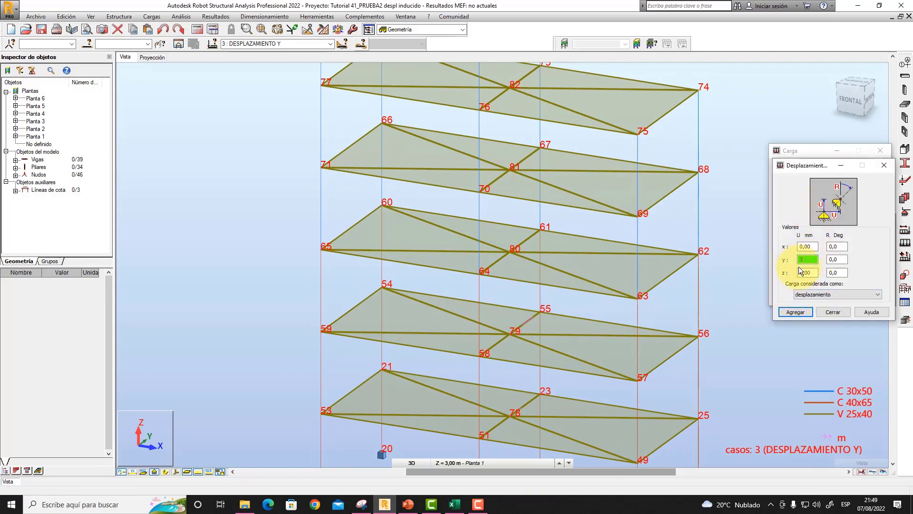
pyautogui.click(793, 312)
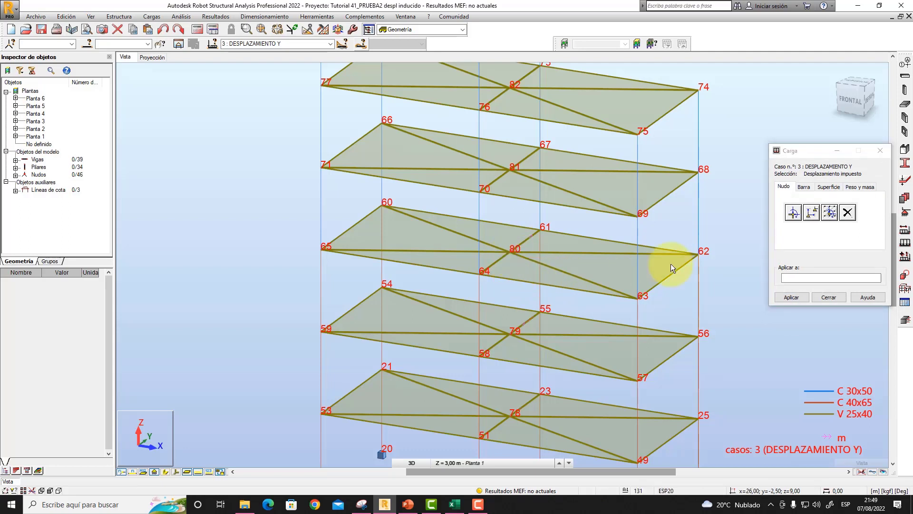
# - Define an imposed displacement of 4 mm in Y and apply it to node 81, the central node of the fourth floor
pyautogui.click(815, 212)
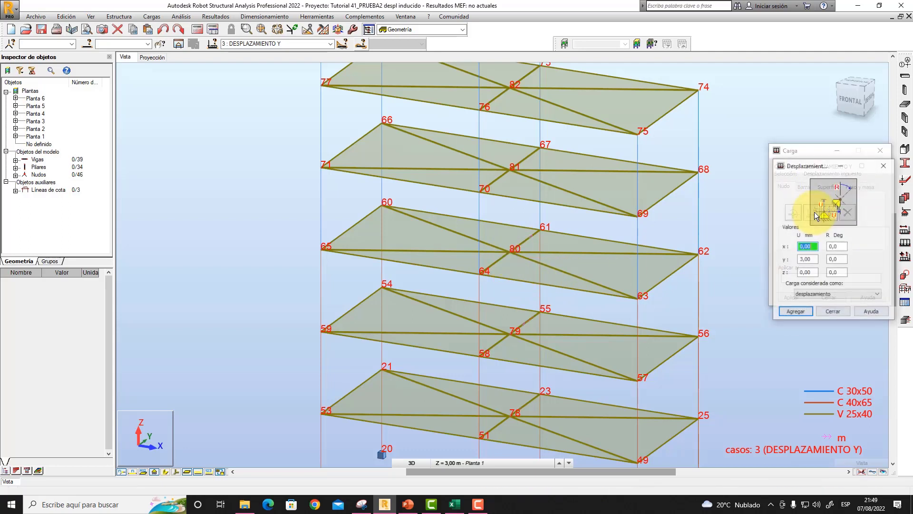
pyautogui.click(811, 260)
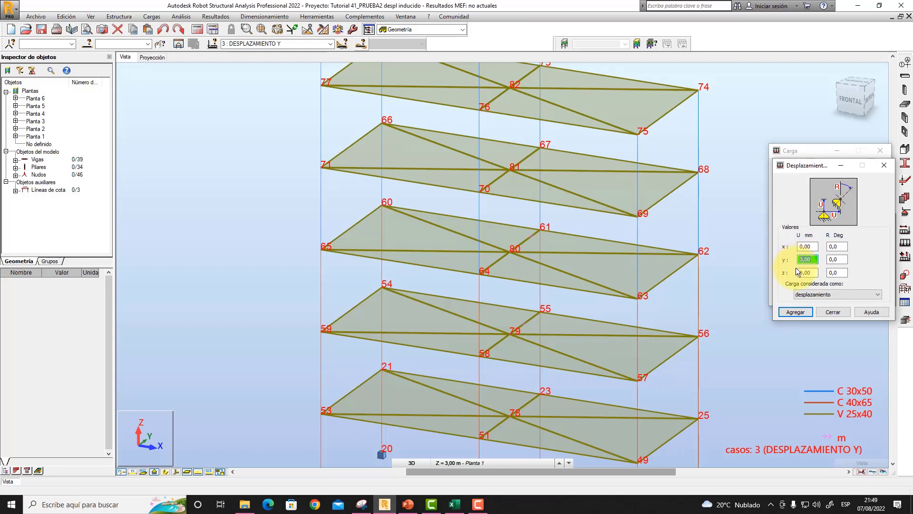
pyautogui.click(795, 312)
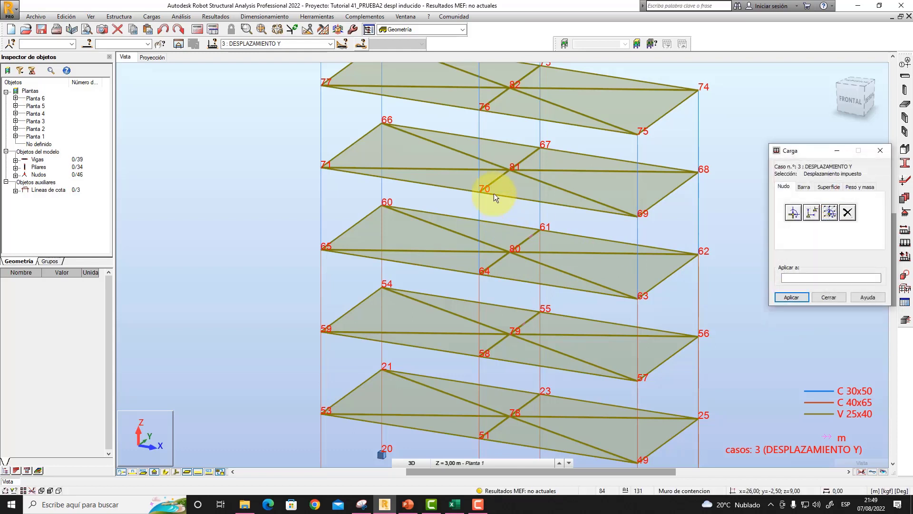
pyautogui.click(509, 169)
# - Define an imposed displacement in Y and apply it to node 82, the central node of the fifth floor
pyautogui.moveTo(512, 122); pyautogui.dragTo(523, 272, button='middle')
pyautogui.click(811, 212)
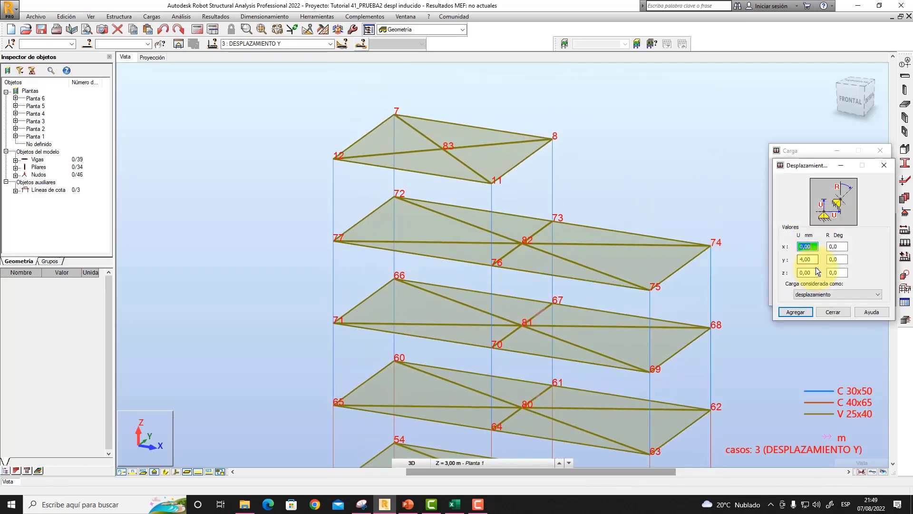
pyautogui.click(795, 312)
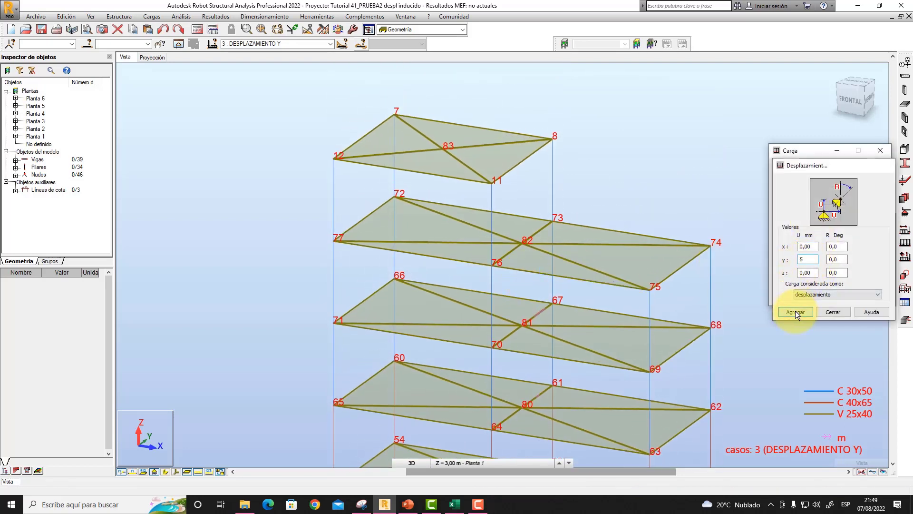
pyautogui.click(521, 244)
# - Define an imposed displacement of 6 mm in Y, apply it to node 83 on the sixth floor, and finish defining loads
pyautogui.click(812, 212)
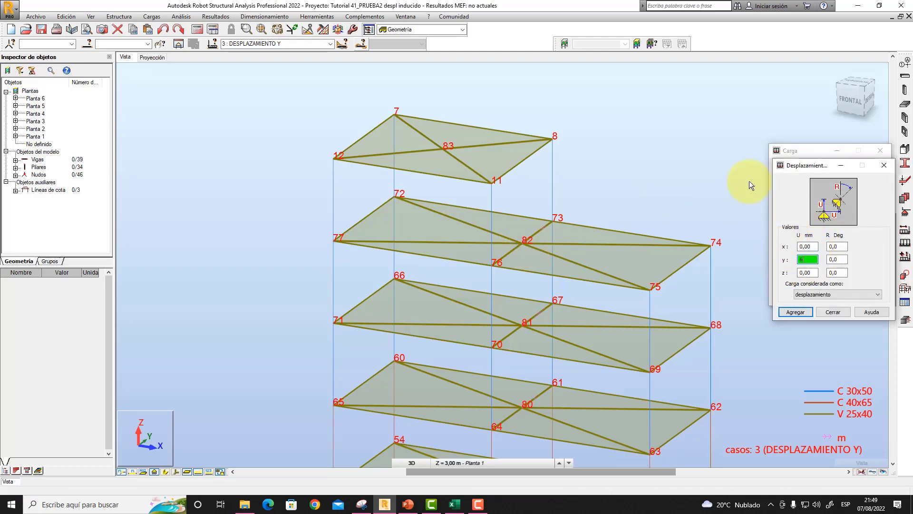
pyautogui.click(795, 310)
pyautogui.click(444, 149)
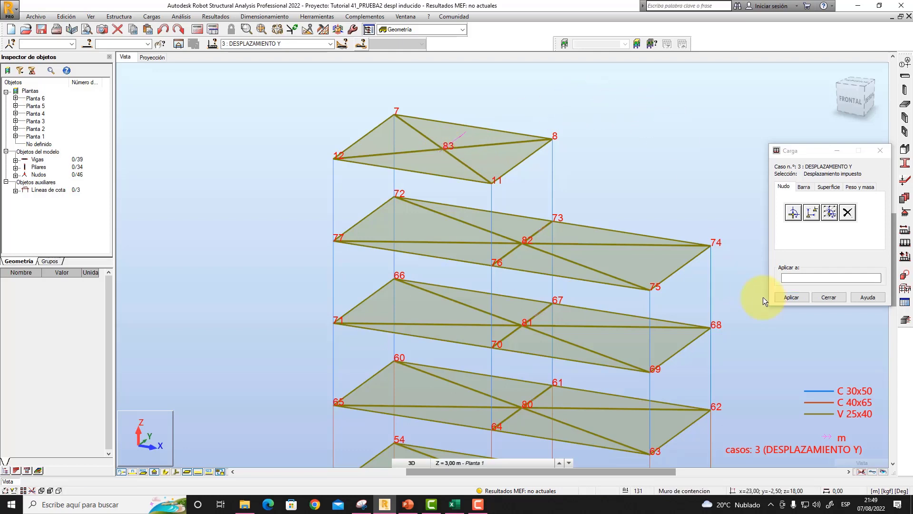
pyautogui.click(829, 298)
# - Show the load values and examine the imposed Y displacements at the central nodes of all six floors
pyautogui.moveTo(806, 313); pyautogui.dragTo(804, 215, button='middle')
pyautogui.scroll(-2, 795, 229)
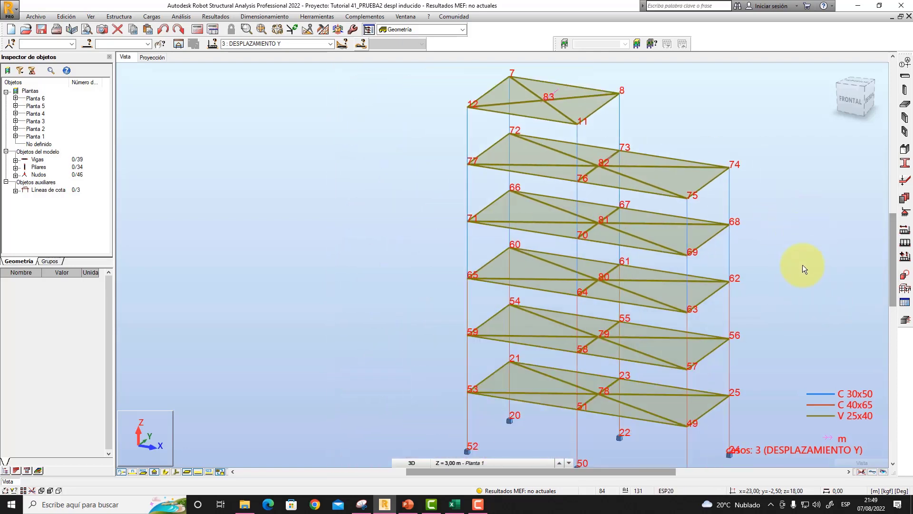
pyautogui.click(199, 472)
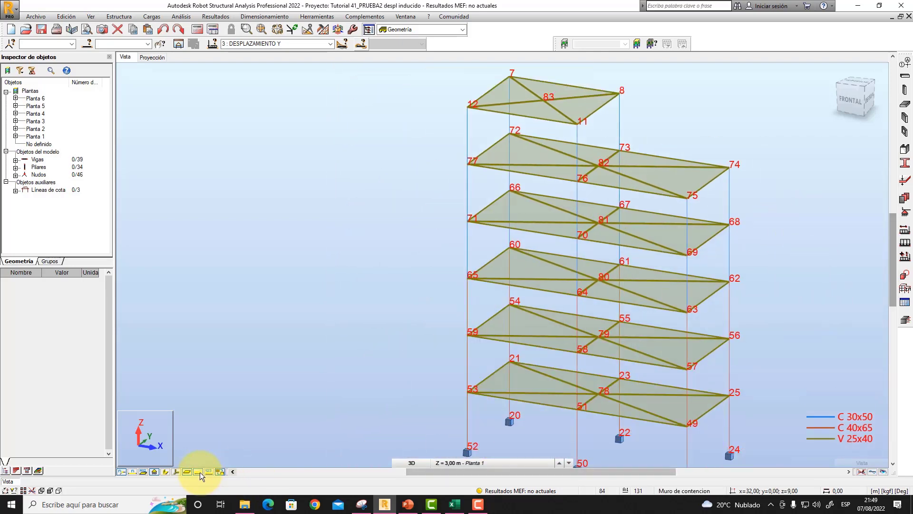
pyautogui.click(208, 472)
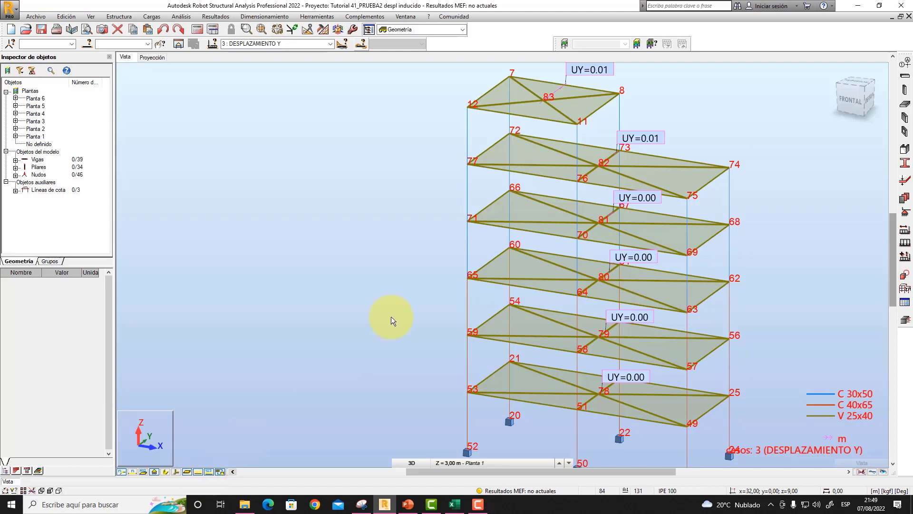
pyautogui.moveTo(395, 281); pyautogui.dragTo(358, 324, button='middle')
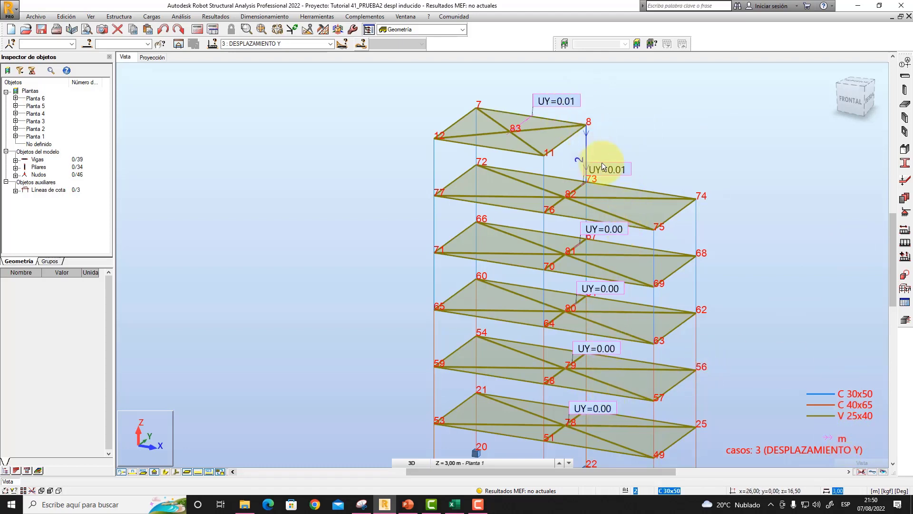
pyautogui.moveTo(804, 363); pyautogui.dragTo(784, 294, button='middle')
pyautogui.scroll(-2, 784, 326)
pyautogui.scroll(2, 766, 308)
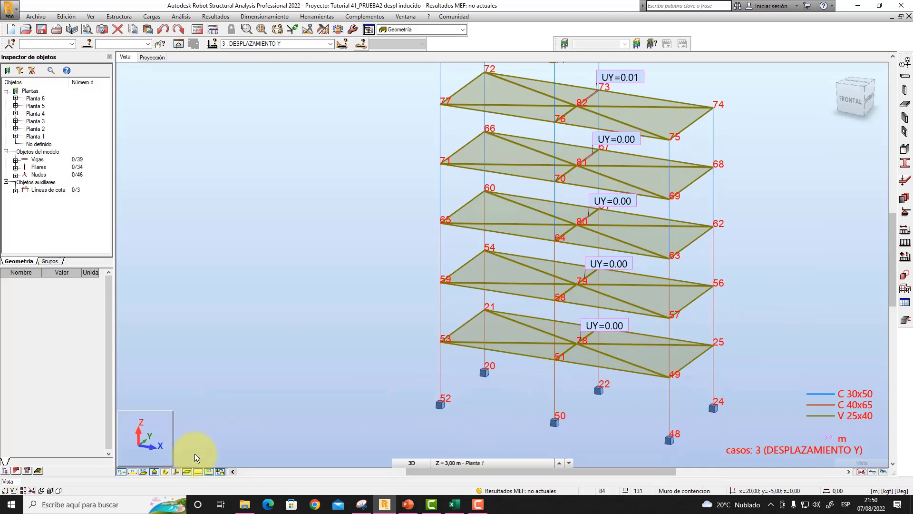
# - Hide the load symbols with their values and the node numbers across the frame
pyautogui.click(198, 471)
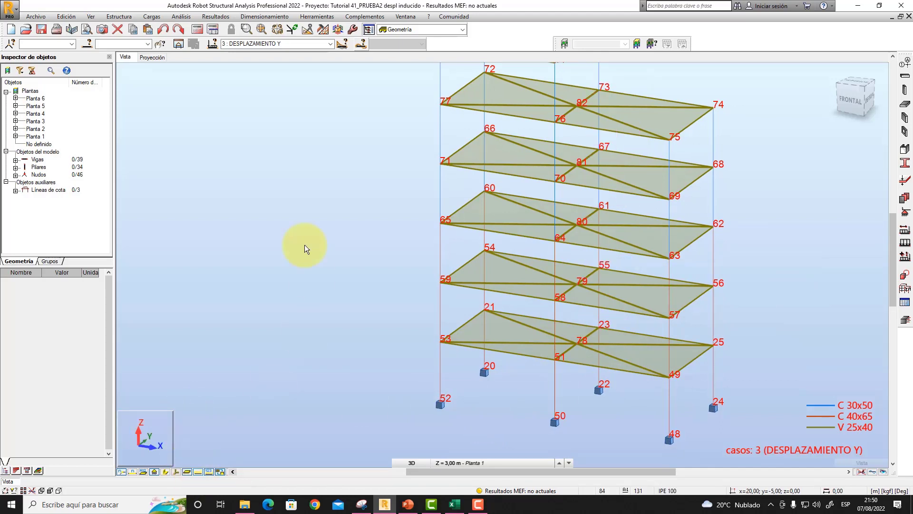
pyautogui.moveTo(299, 212); pyautogui.dragTo(312, 297, button='middle')
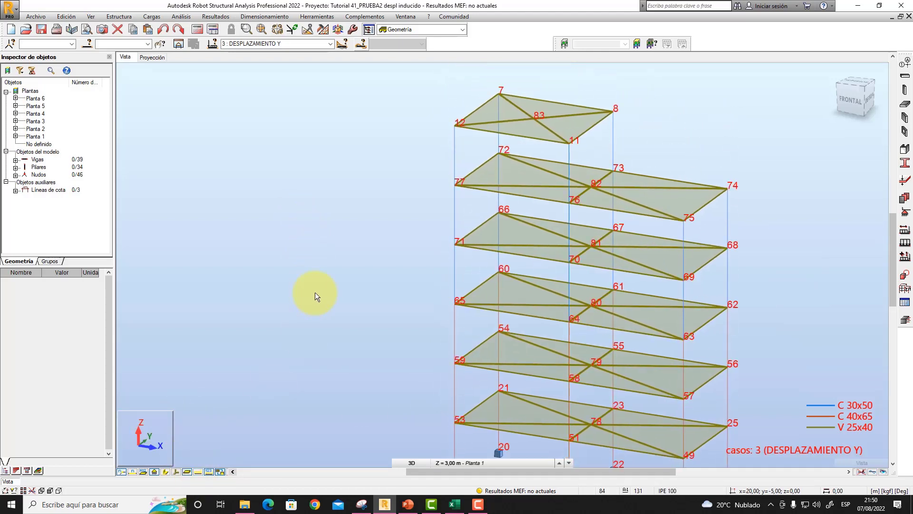
pyautogui.click(122, 472)
pyautogui.moveTo(358, 256); pyautogui.dragTo(387, 219, button='middle')
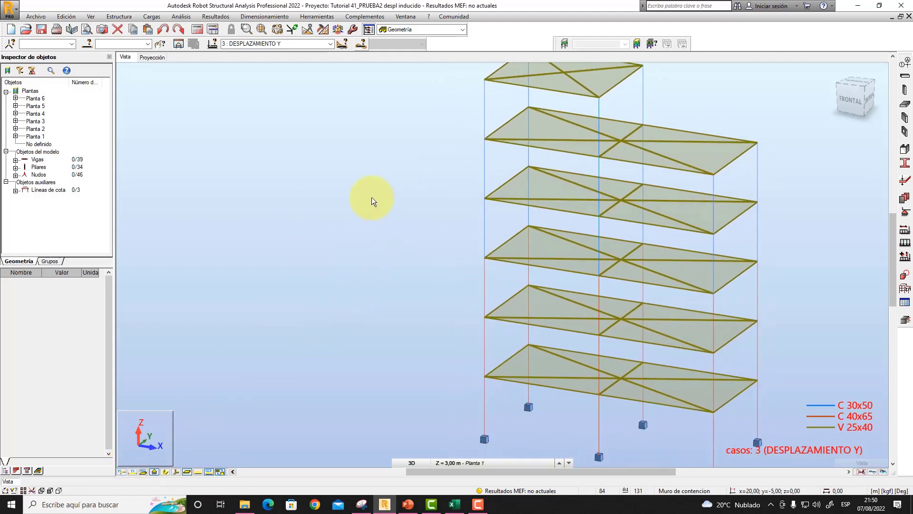
# - Run the structural calculation and continue the analysis past the structure verification errors
pyautogui.click(197, 30)
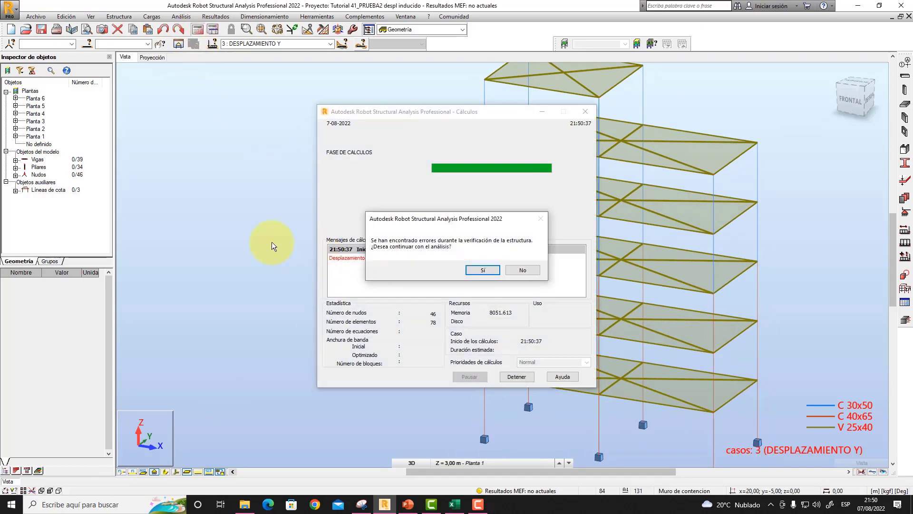
pyautogui.moveTo(447, 220); pyautogui.dragTo(302, 173)
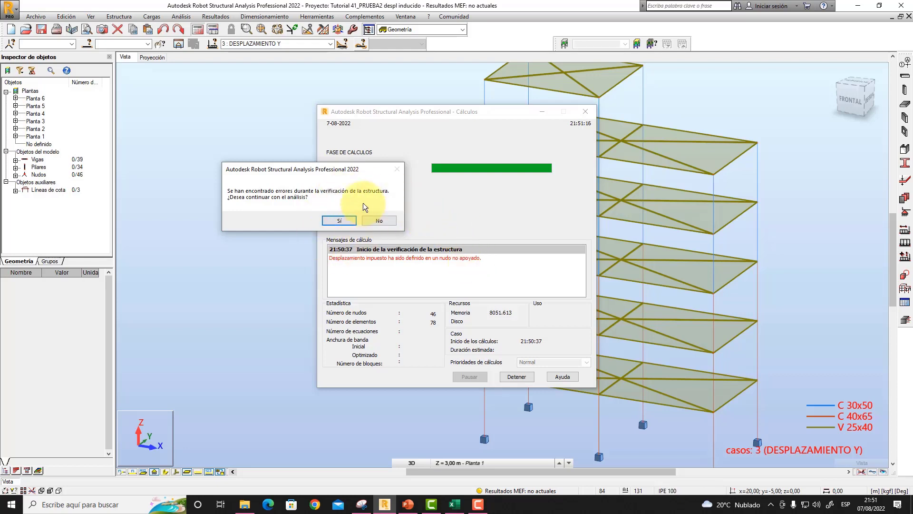
pyautogui.click(339, 221)
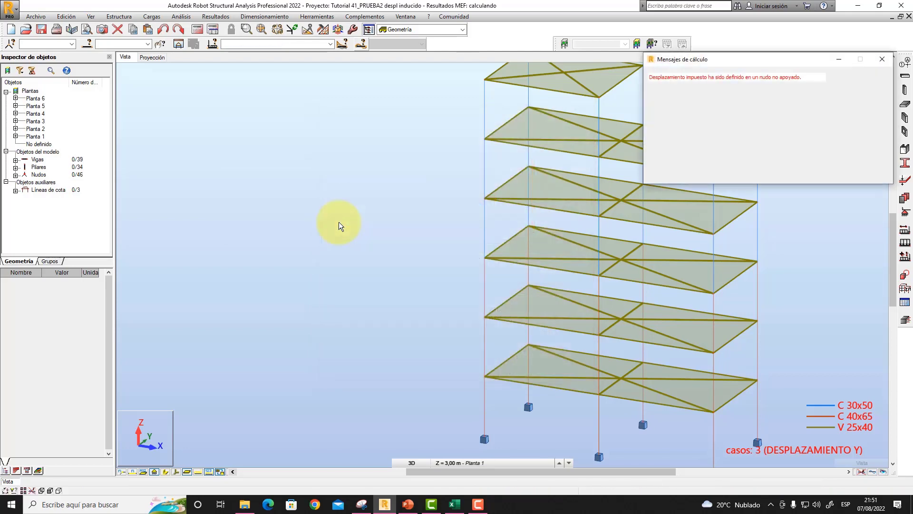
# - Highlight the nodes related to the imposed displacement error in the calculation messages, and dismiss the messages
pyautogui.moveTo(749, 59); pyautogui.dragTo(359, 113)
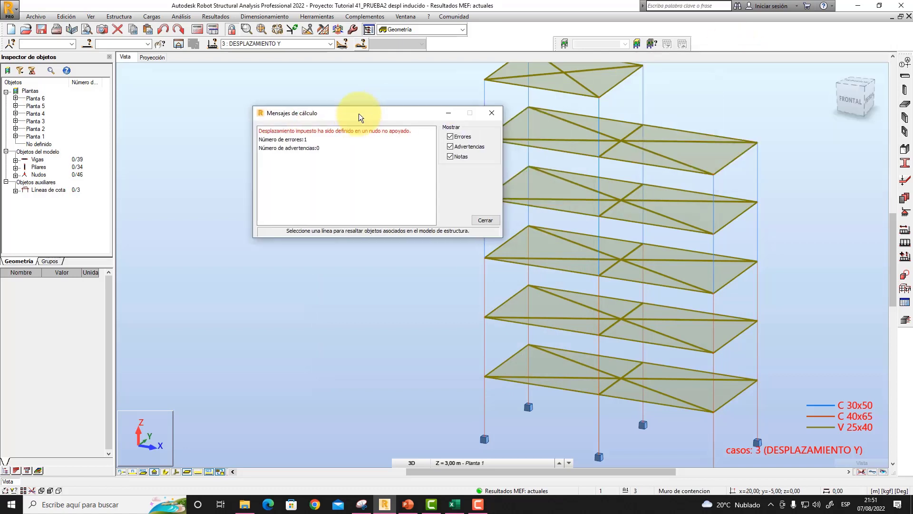
pyautogui.click(286, 141)
pyautogui.click(292, 134)
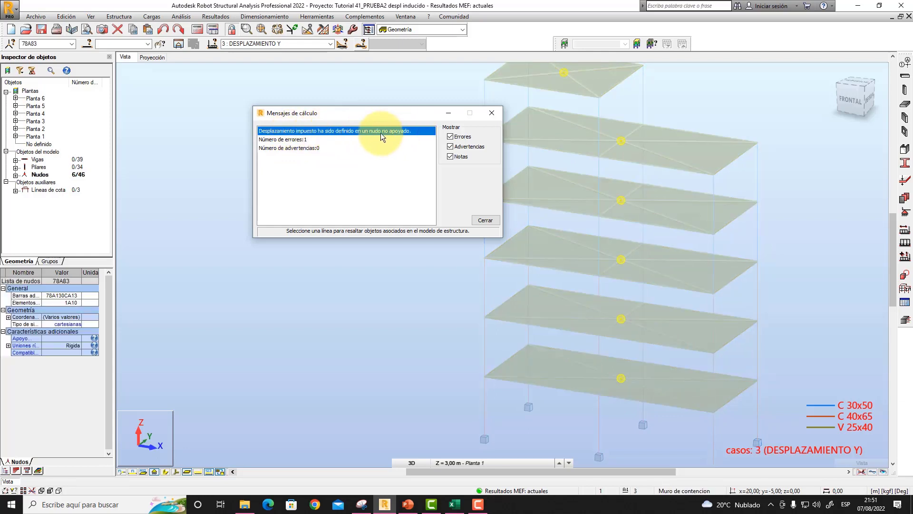
pyautogui.moveTo(397, 110); pyautogui.dragTo(366, 158)
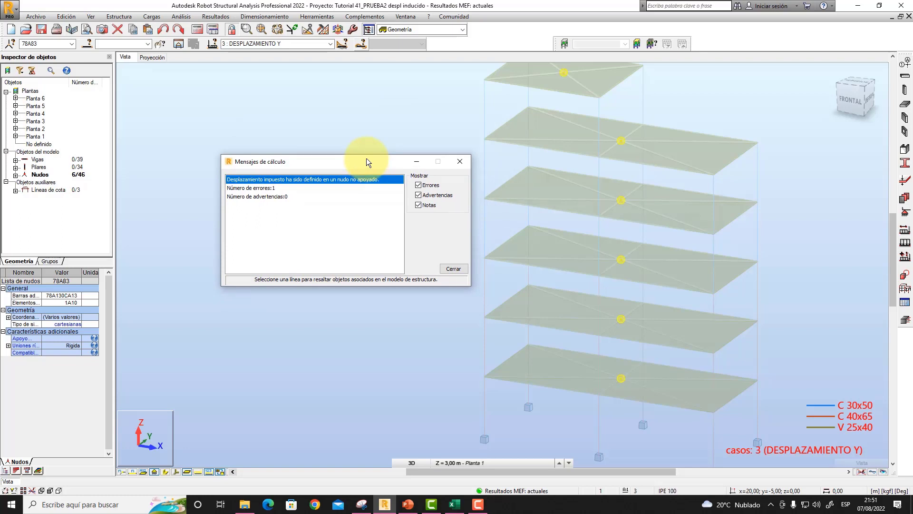
pyautogui.click(454, 269)
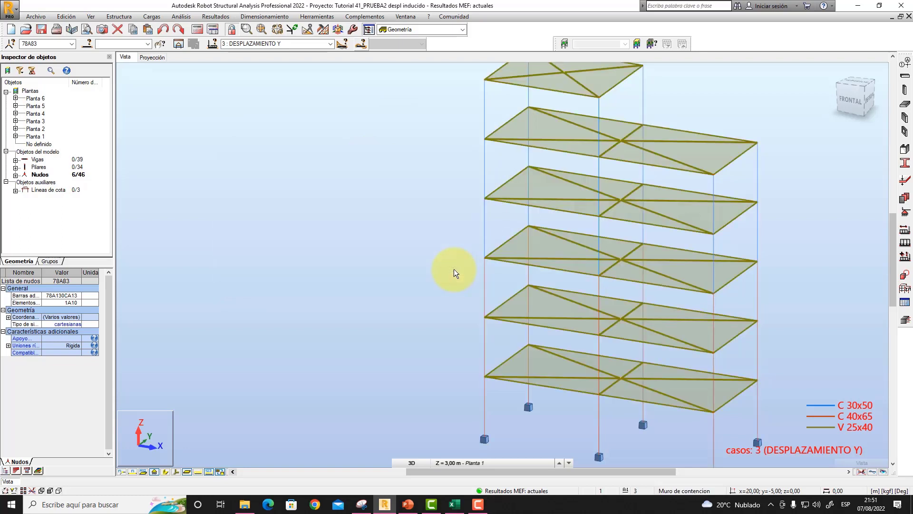
# - Open the deformation options of the diagrams for buildings
pyautogui.moveTo(436, 247); pyautogui.dragTo(478, 259, button='middle')
pyautogui.scroll(-1, 424, 252)
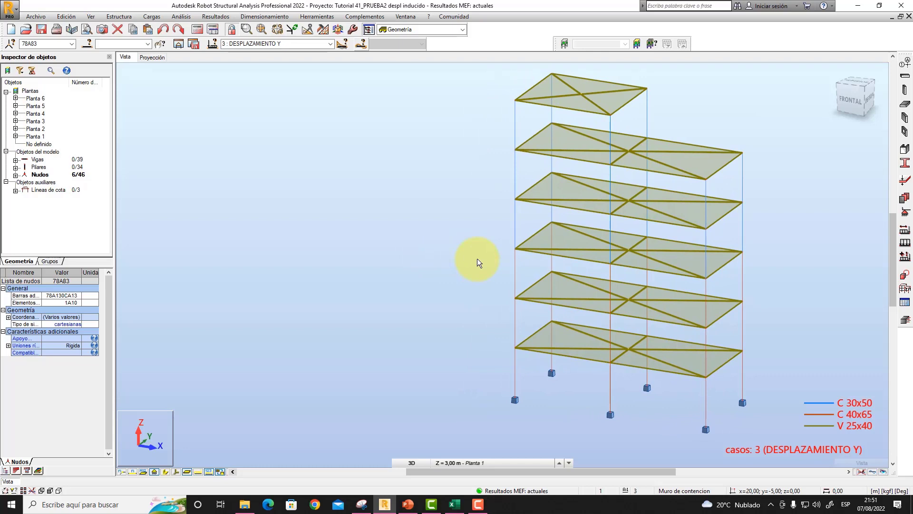
pyautogui.moveTo(478, 261); pyautogui.dragTo(465, 252, button='middle')
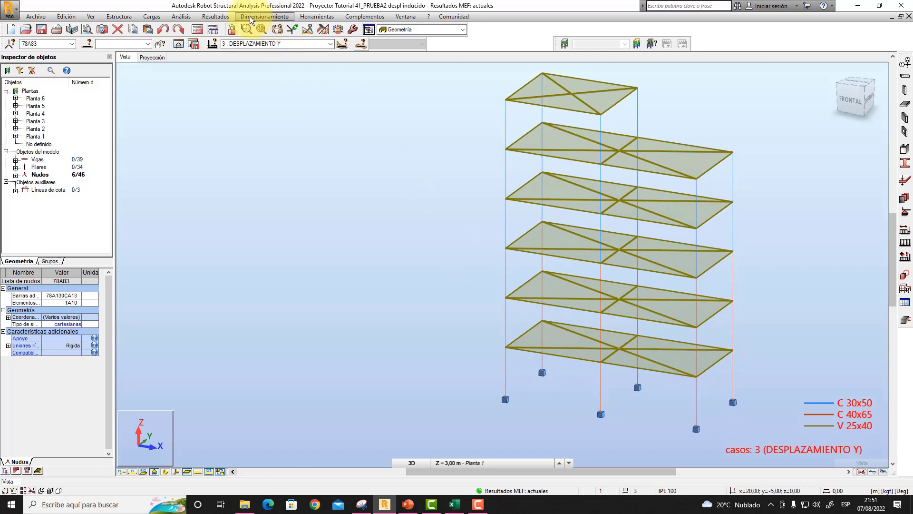
pyautogui.click(217, 17)
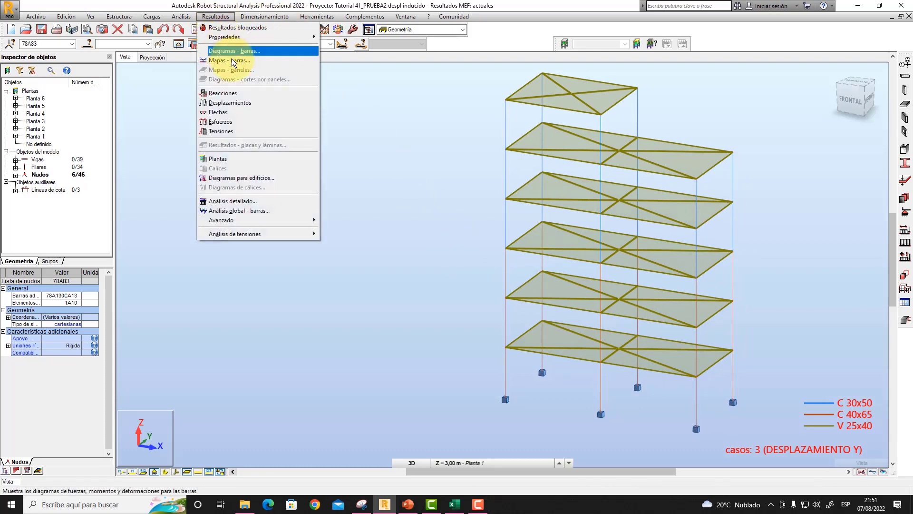
pyautogui.click(241, 181)
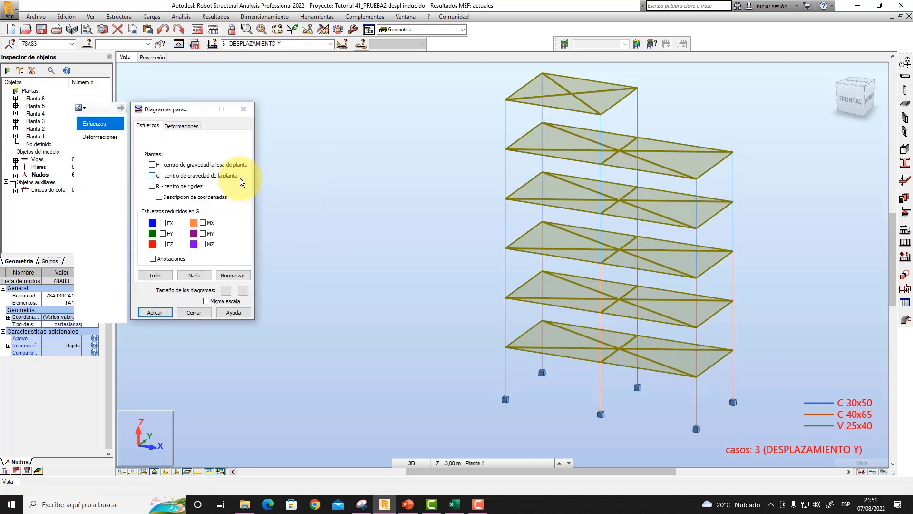
pyautogui.moveTo(191, 111); pyautogui.dragTo(405, 125)
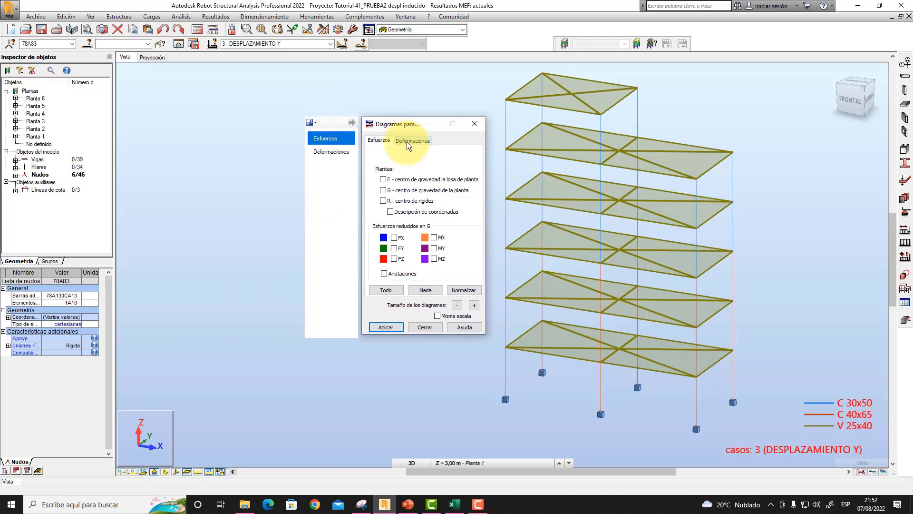
pyautogui.click(407, 142)
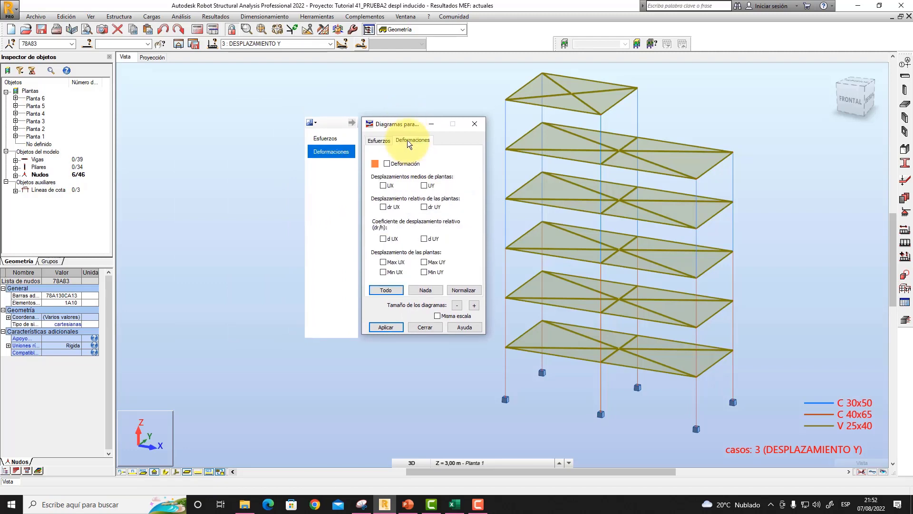
# - Display the relative floor displacement dr UX for load case DESPLAZAMIENTO X
pyautogui.click(330, 43)
pyautogui.click(293, 59)
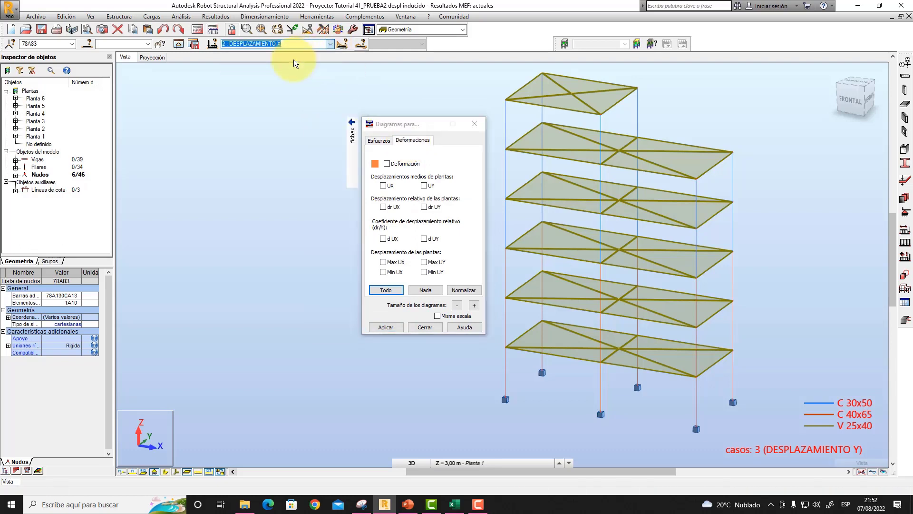
pyautogui.click(384, 207)
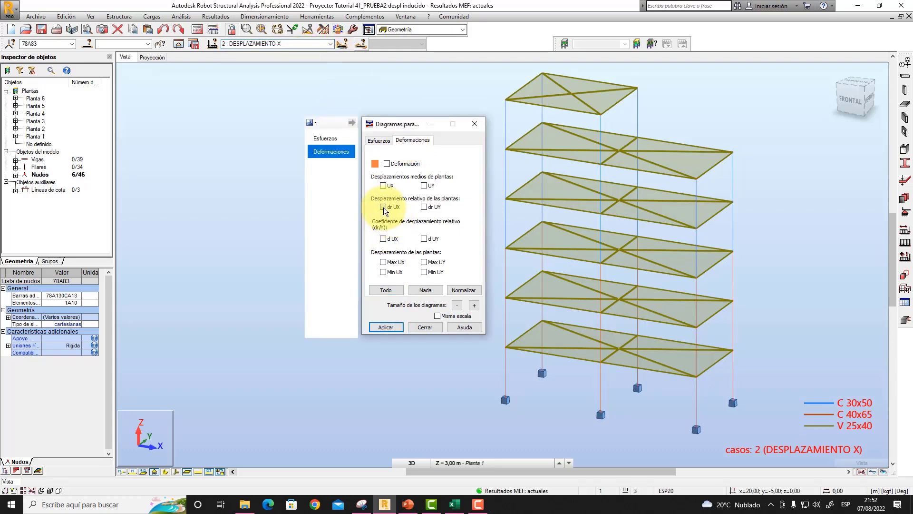
pyautogui.click(385, 327)
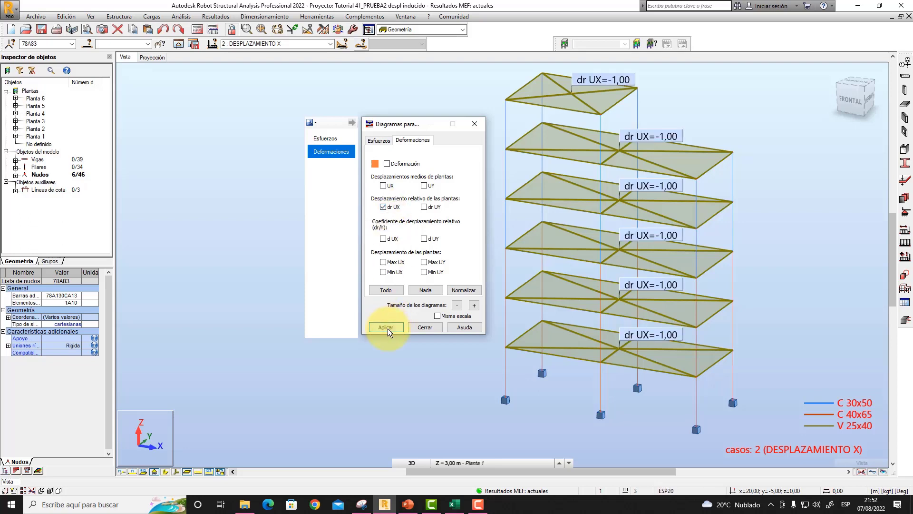
pyautogui.moveTo(415, 128); pyautogui.dragTo(398, 141)
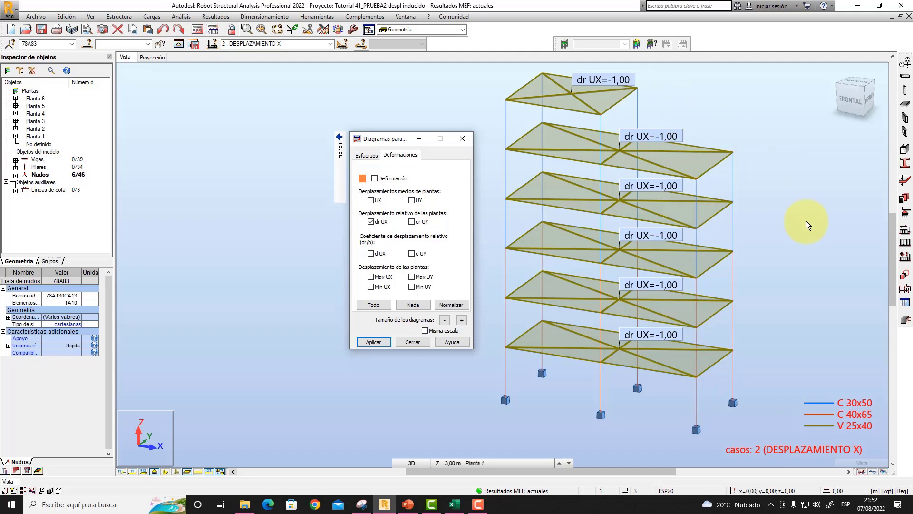
# - Check the unit and decimal format of linear displacement in the project preferences, and leave them without saving changes
pyautogui.click(887, 491)
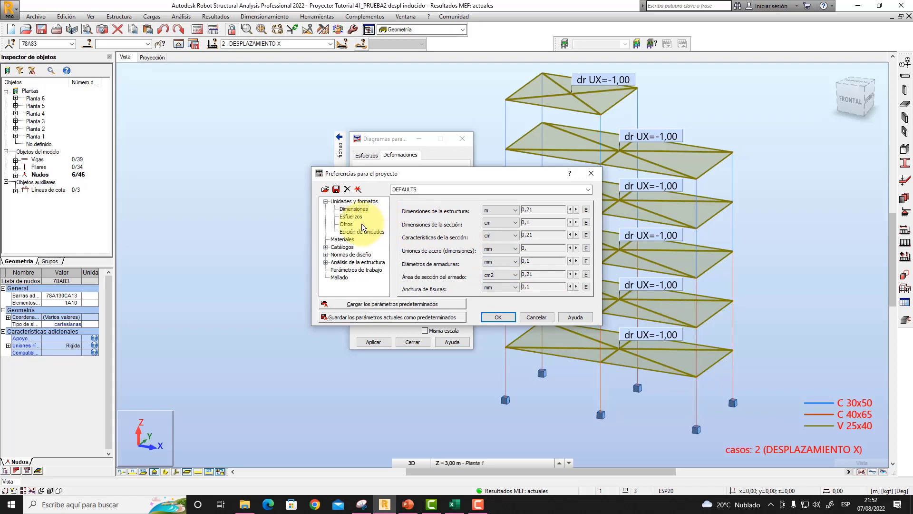
pyautogui.click(347, 224)
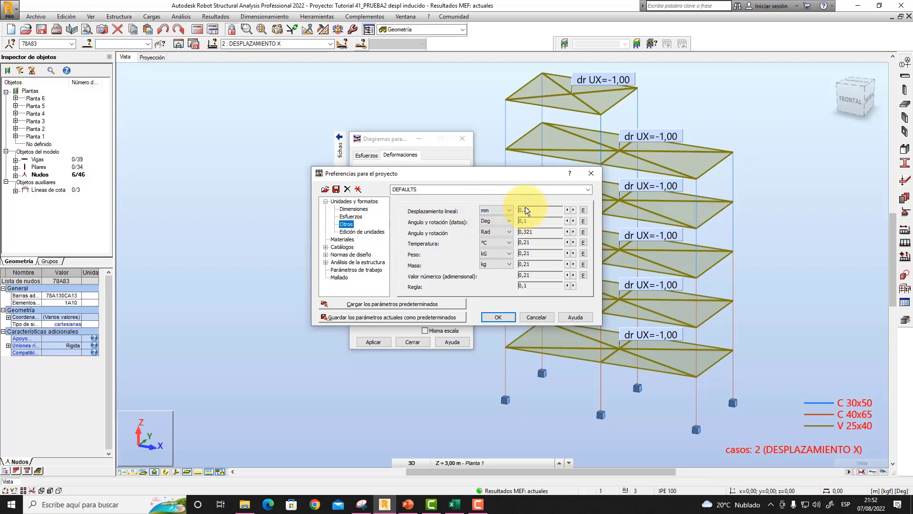
pyautogui.click(537, 317)
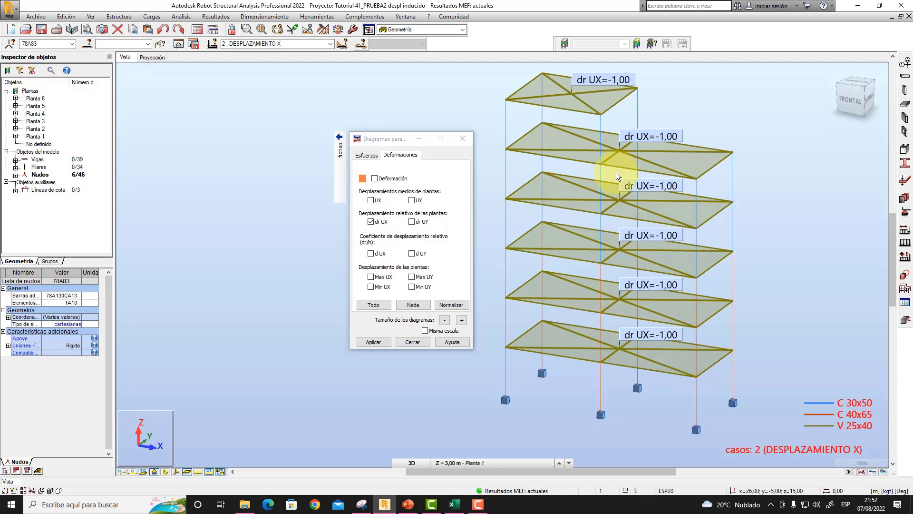
# - Turn off the dr UX display and show the reduced force FX of the floors with annotations for DESPLAZAMIENTO X
pyautogui.click(371, 222)
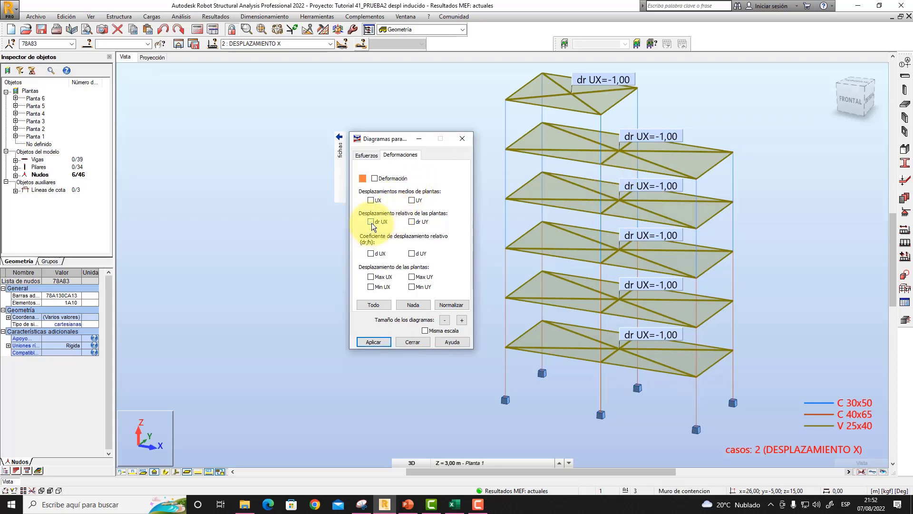
pyautogui.click(366, 158)
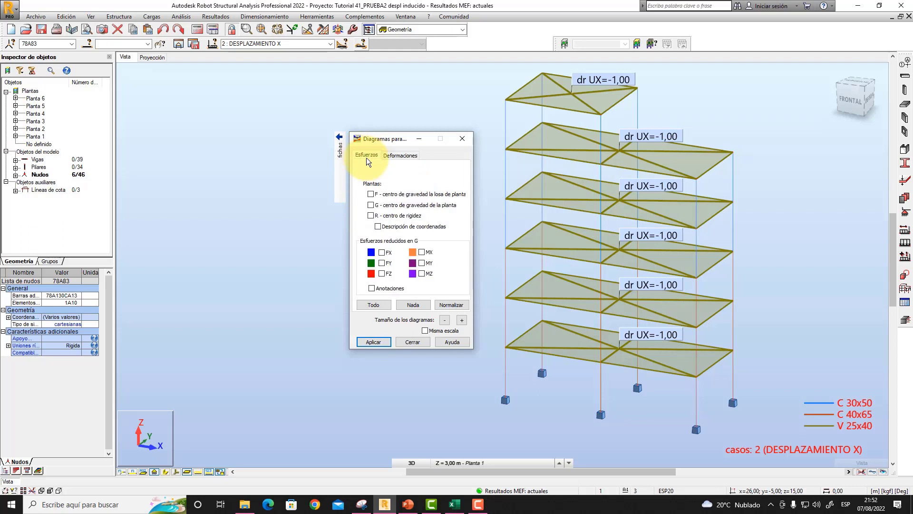
pyautogui.moveTo(392, 140); pyautogui.dragTo(369, 115)
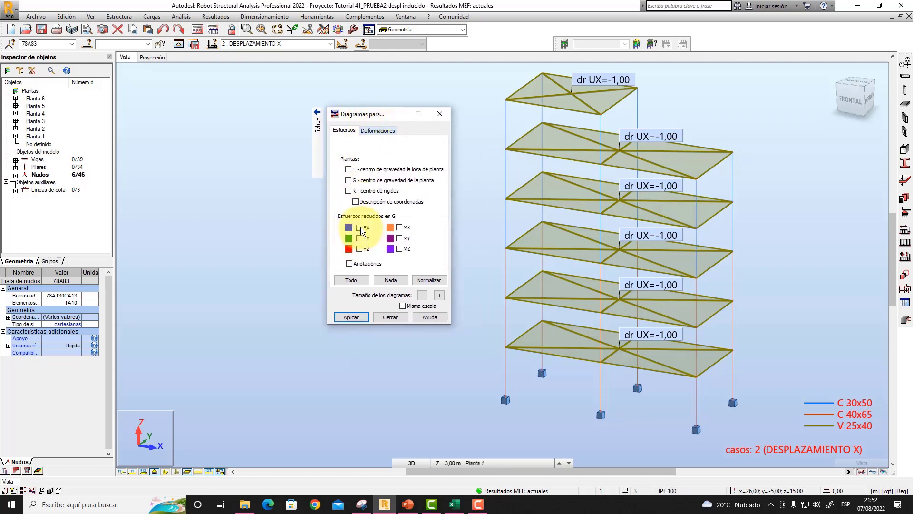
pyautogui.click(353, 317)
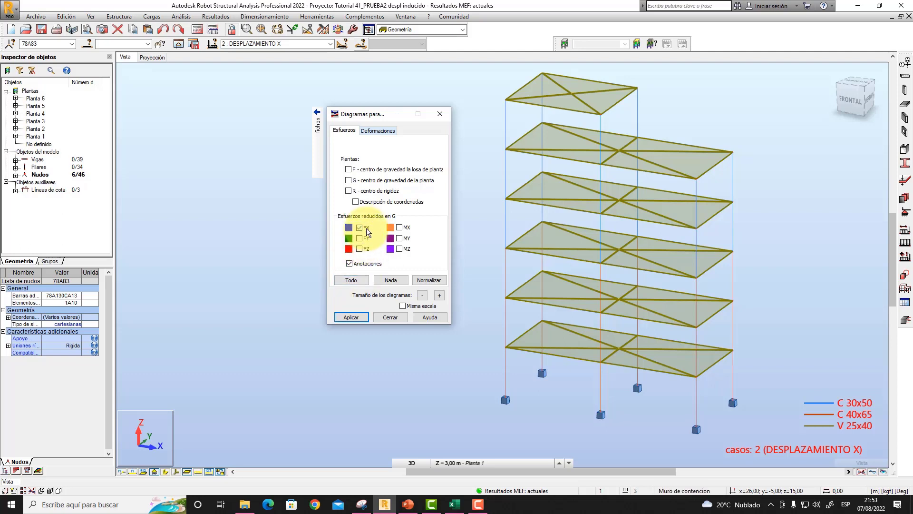
pyautogui.click(351, 317)
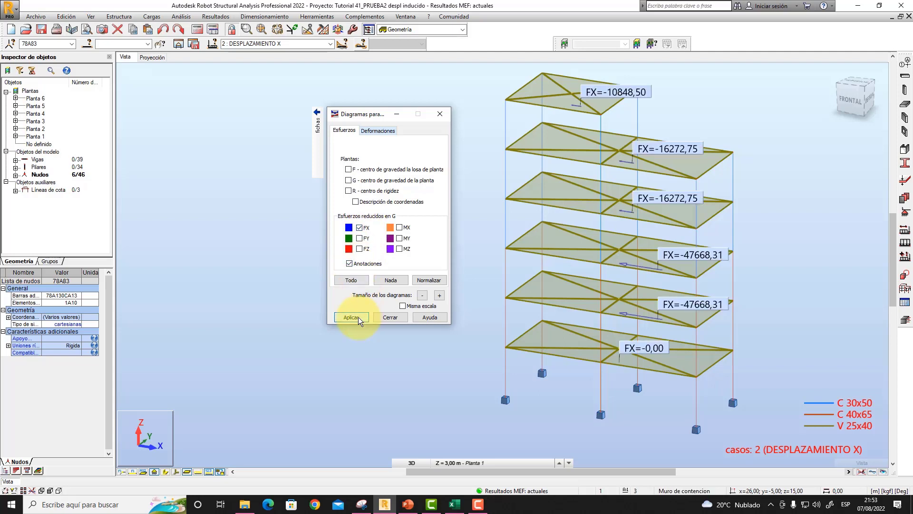
# - Capture the frame with its FX floor forces using the Snipping Tool, with the diagrams dialog moved clear of the model
pyautogui.moveTo(772, 225); pyautogui.dragTo(773, 230, button='middle')
pyautogui.rightClick(778, 226)
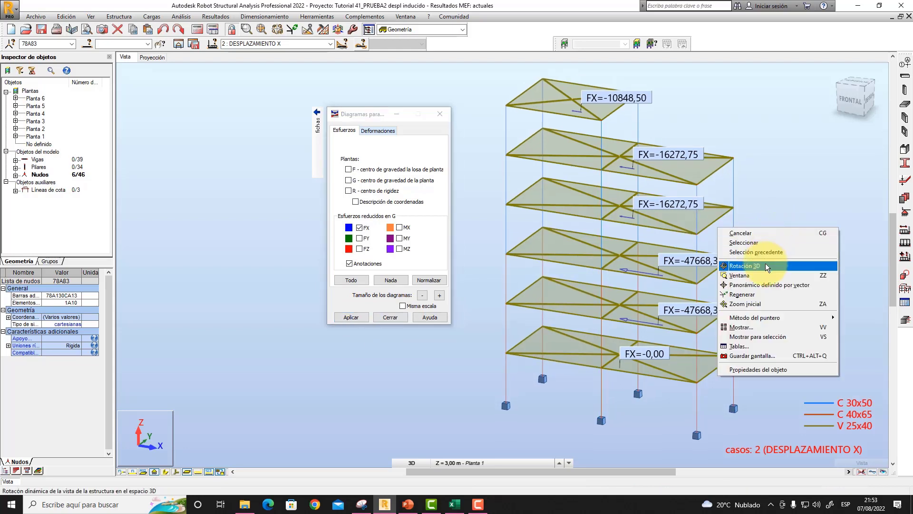
pyautogui.click(765, 265)
pyautogui.moveTo(755, 284); pyautogui.dragTo(762, 277)
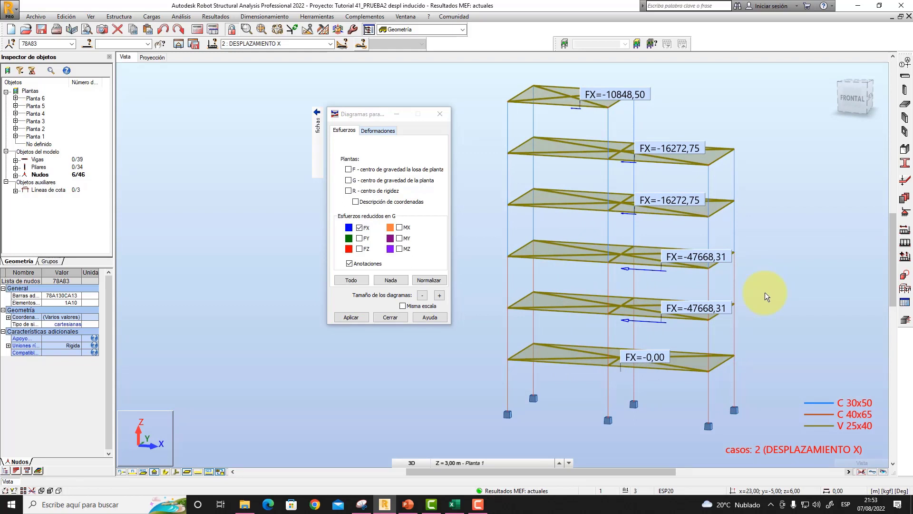
pyautogui.moveTo(768, 277); pyautogui.dragTo(769, 232)
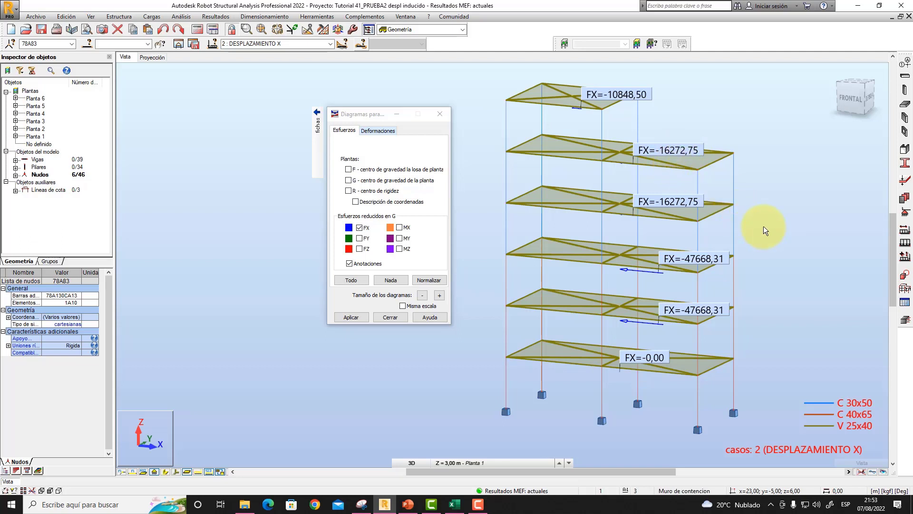
pyautogui.moveTo(358, 115); pyautogui.dragTo(279, 111)
pyautogui.moveTo(491, 204)
pyautogui.mouseDown(button='middle')
pyautogui.moveTo(509, 203)
pyautogui.moveTo(502, 200)
pyautogui.mouseUp(button='middle')
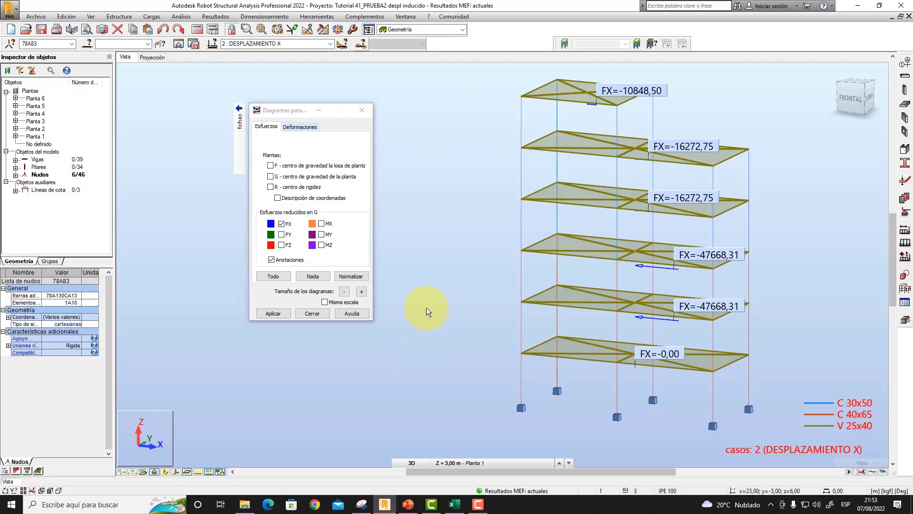
pyautogui.click(361, 504)
pyautogui.click(341, 346)
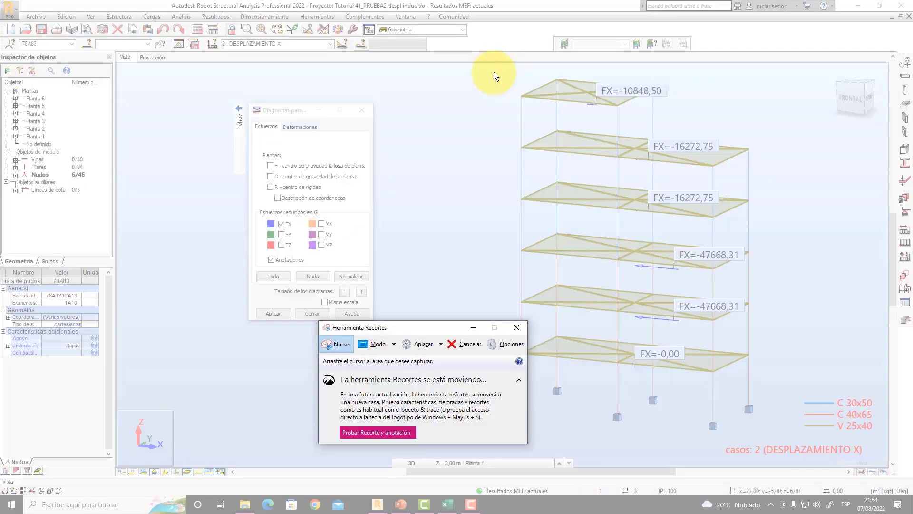
pyautogui.moveTo(497, 67); pyautogui.dragTo(772, 439)
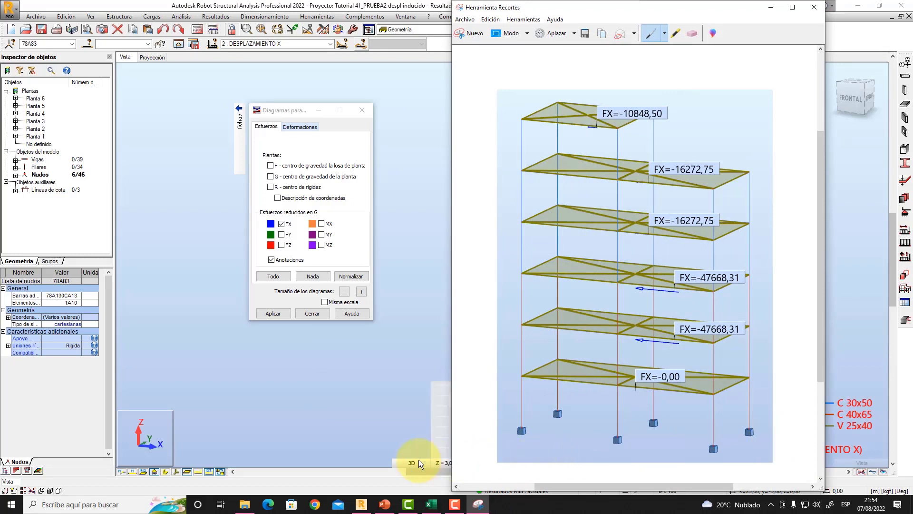
# - Switch to PowerPoint, paste the FX capture onto the blank slide and align it with the slide's left edge
pyautogui.click(384, 505)
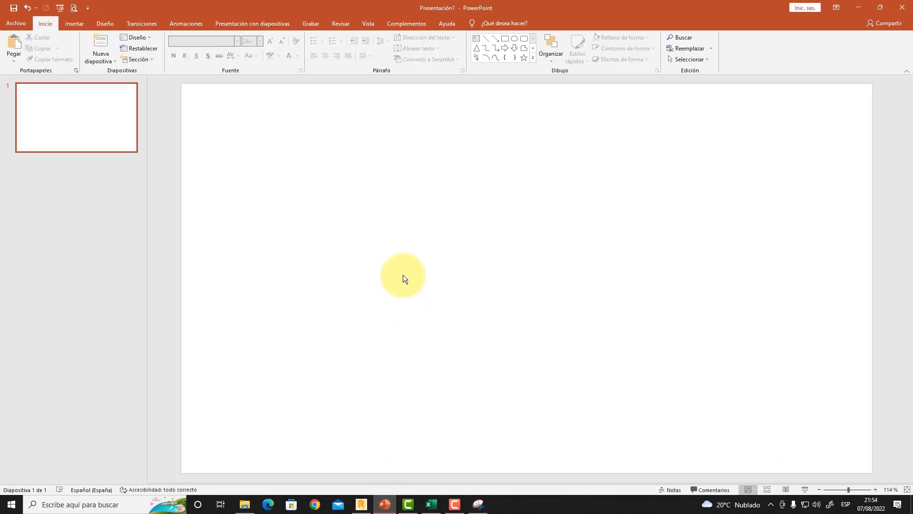
pyautogui.hotkey('ctrl', 'v')
pyautogui.moveTo(464, 300); pyautogui.dragTo(307, 302)
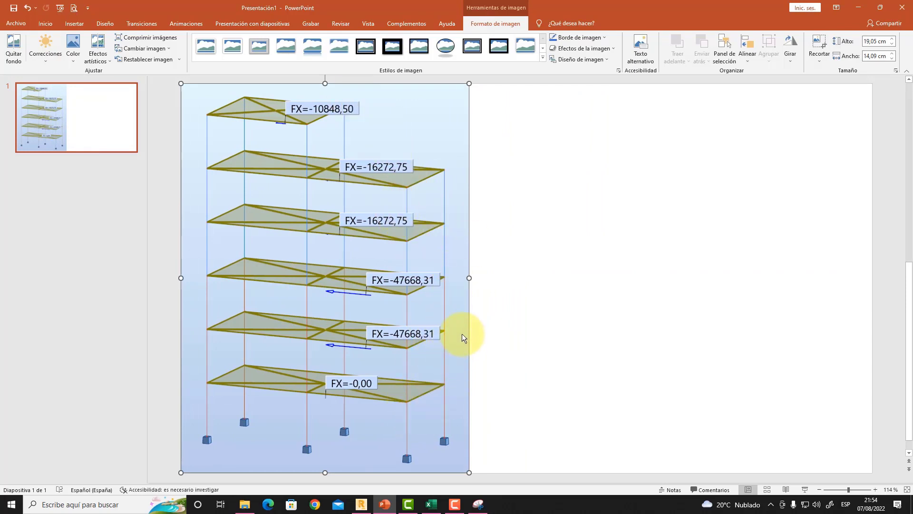
# - Switch to Robot and show the floors' reduced force FY instead of FX for load case DESPLAZAMIENTO Y
pyautogui.click(361, 504)
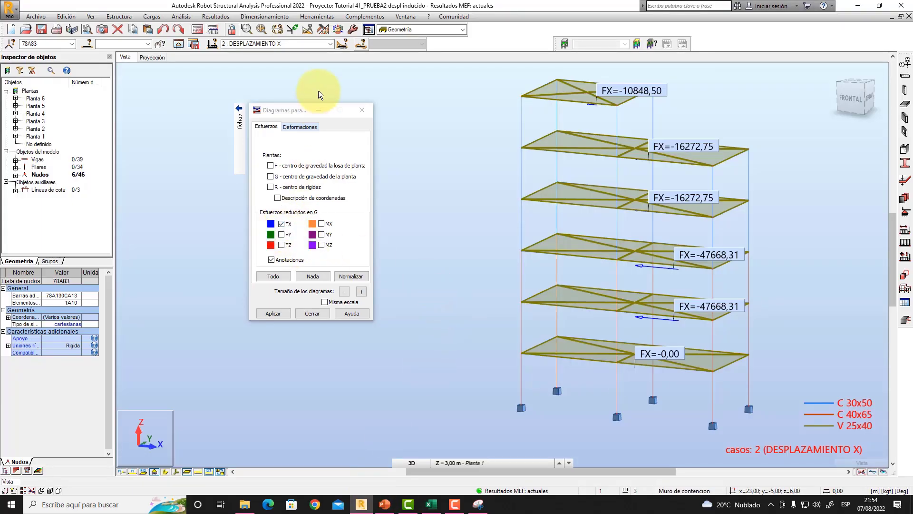
pyautogui.click(330, 44)
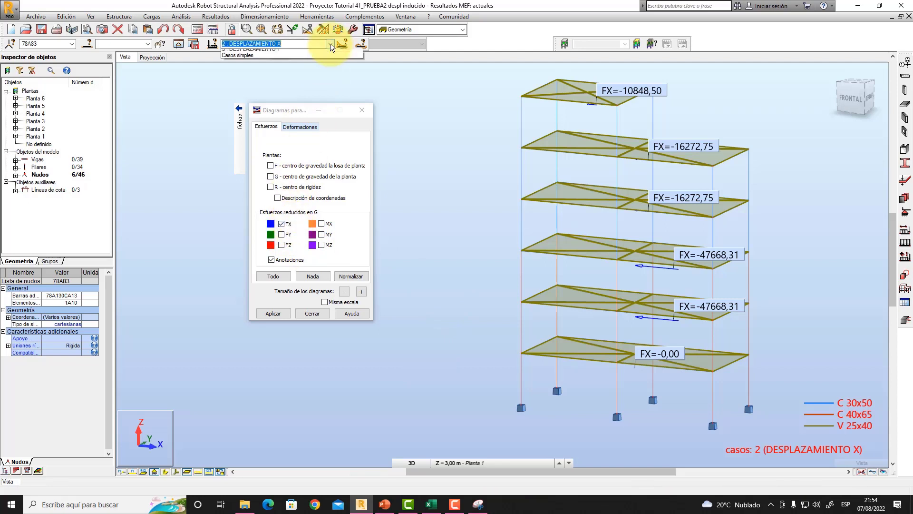
pyautogui.click(281, 65)
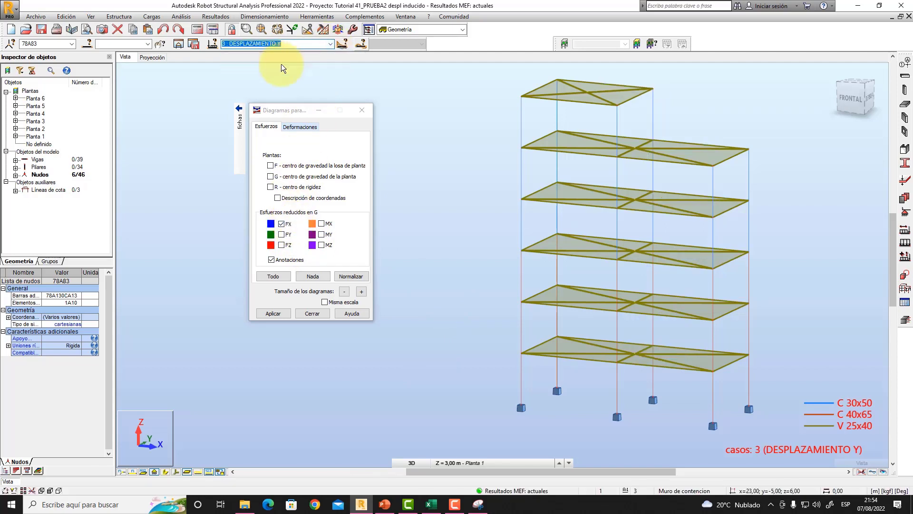
pyautogui.click(281, 224)
pyautogui.click(282, 234)
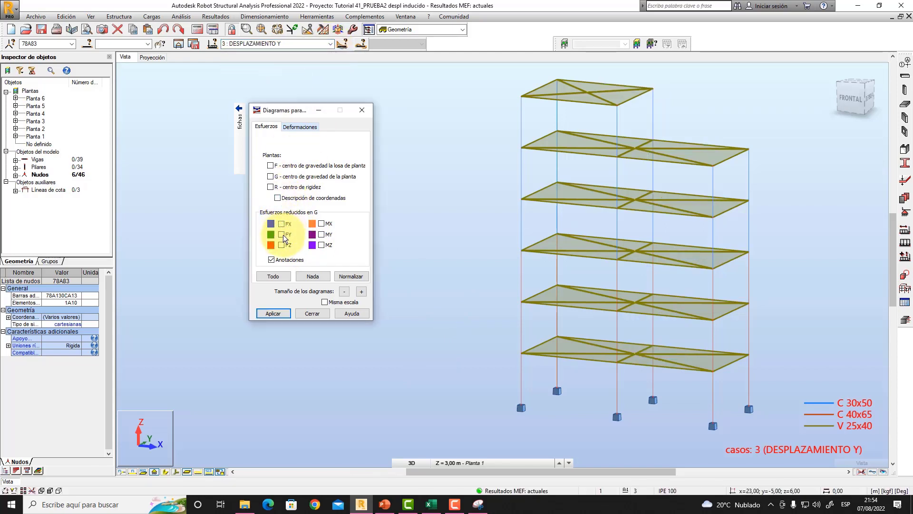
pyautogui.click(274, 313)
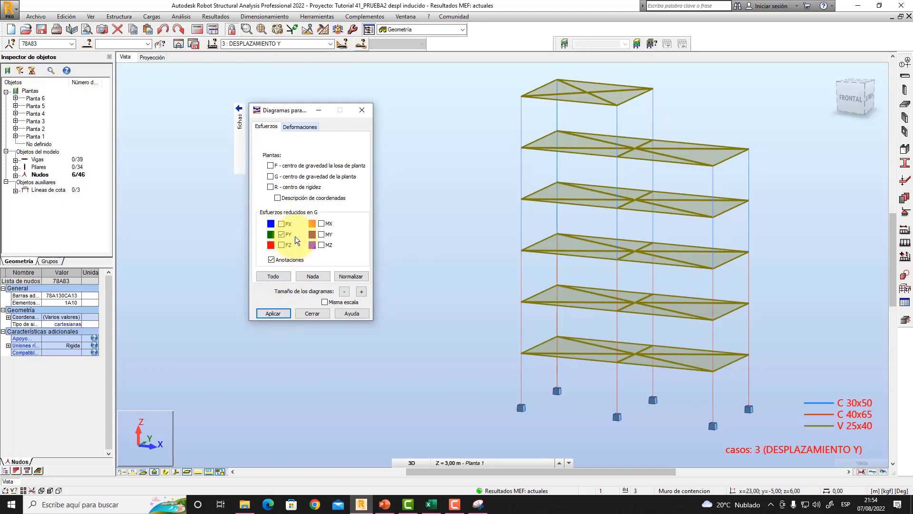
pyautogui.click(273, 313)
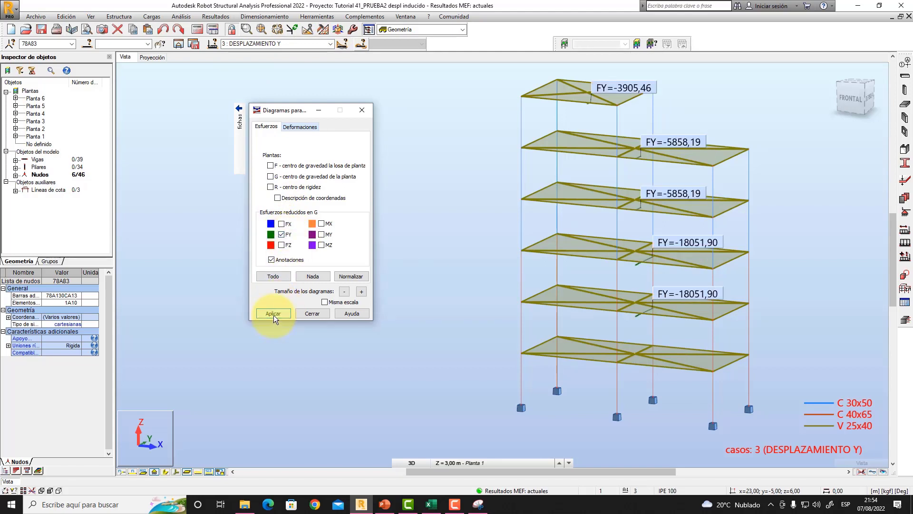
# - Capture the frame with its FY floor forces using the Snipping Tool
pyautogui.moveTo(486, 239)
pyautogui.keyDown('shift'); pyautogui.mouseDown(button='middle')
pyautogui.moveTo(454, 241)
pyautogui.moveTo(491, 236)
pyautogui.moveTo(483, 242)
pyautogui.mouseUp(button='middle'); pyautogui.keyUp('shift')
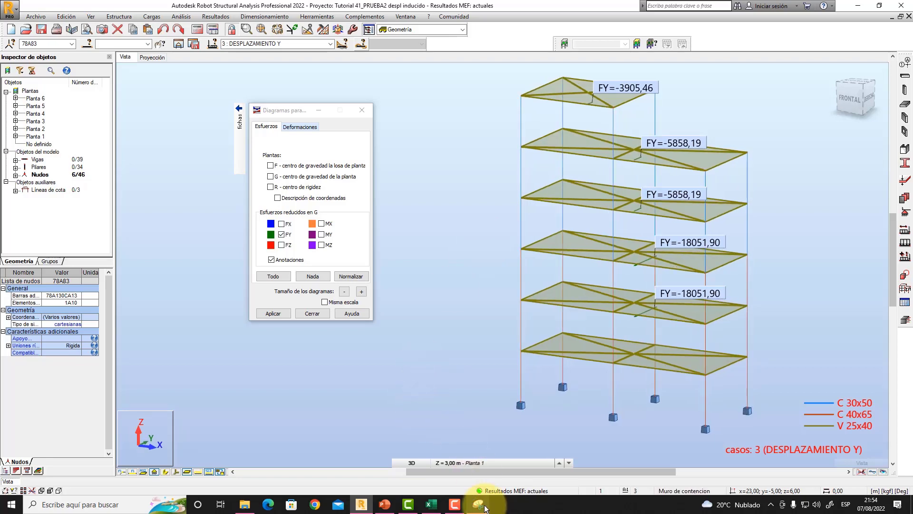
pyautogui.click(478, 504)
pyautogui.click(476, 35)
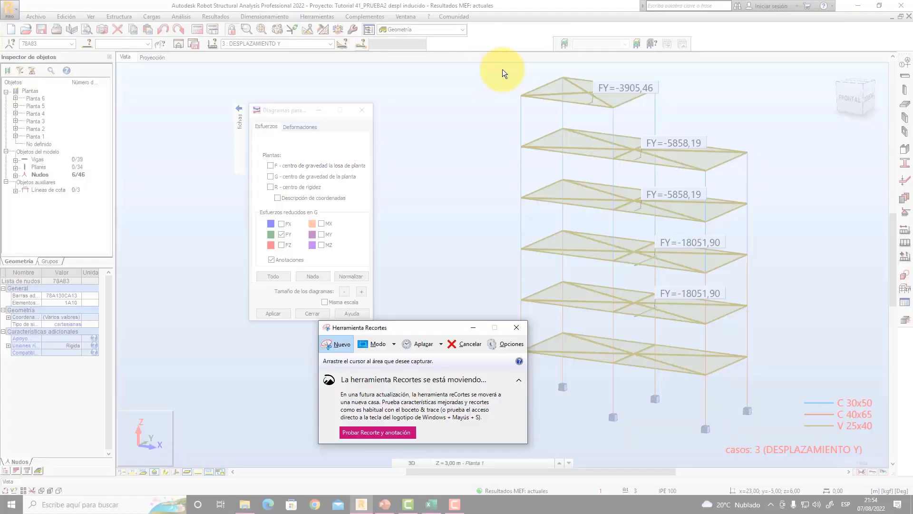
pyautogui.moveTo(498, 66); pyautogui.dragTo(778, 440)
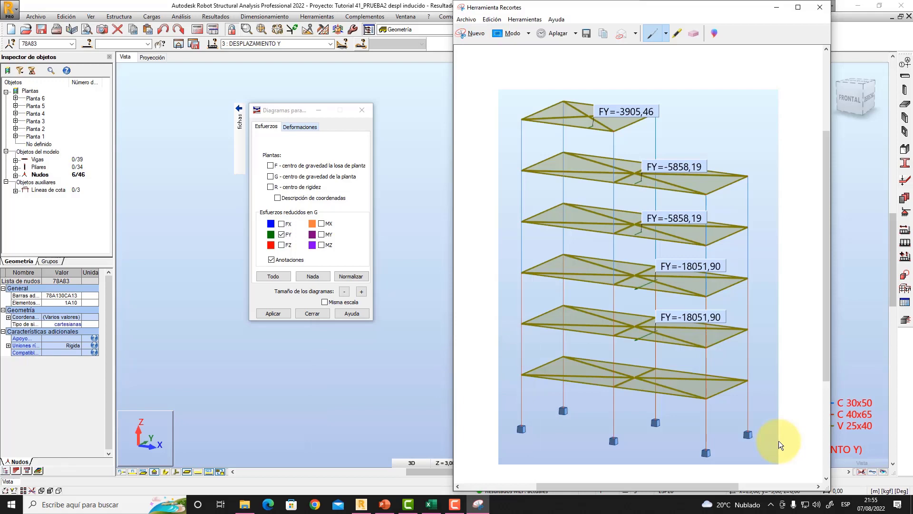
# - Switch to PowerPoint, paste the FY capture at the slide's right edge opposite the FX capture, and narrow the thumbnail pane
pyautogui.click(386, 503)
pyautogui.click(602, 322)
pyautogui.hotkey('ctrl', 'v')
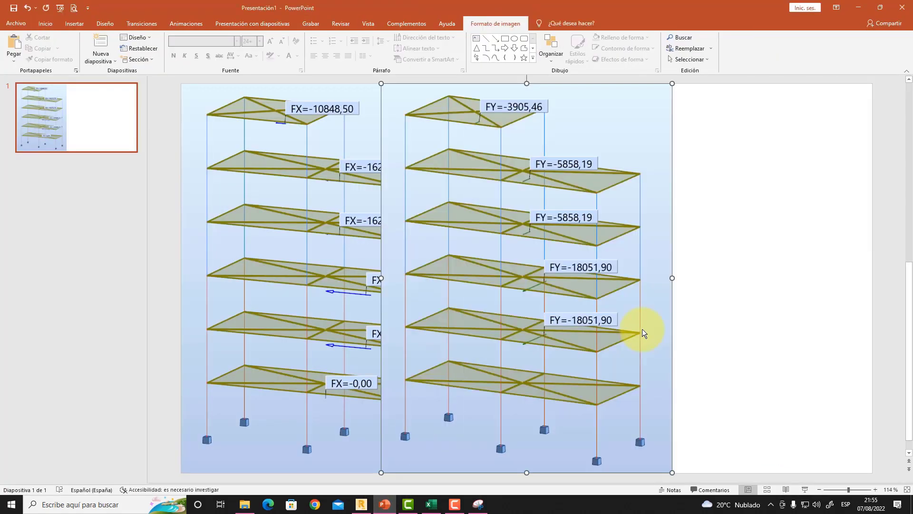
pyautogui.moveTo(605, 305); pyautogui.dragTo(807, 305)
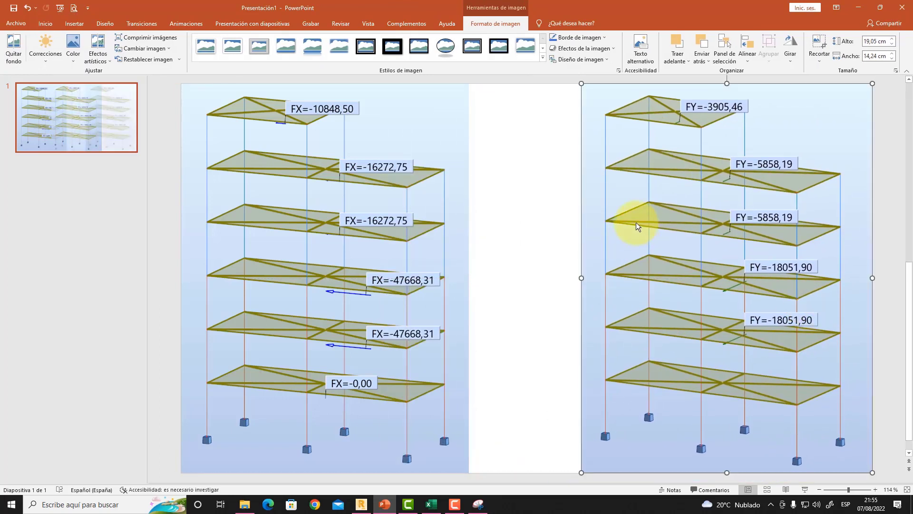
pyautogui.click(551, 185)
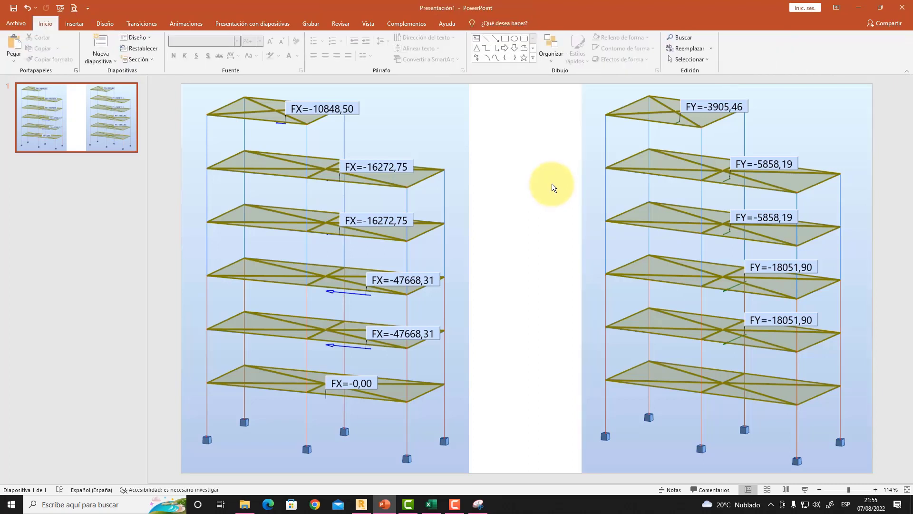
pyautogui.moveTo(149, 253); pyautogui.dragTo(102, 261)
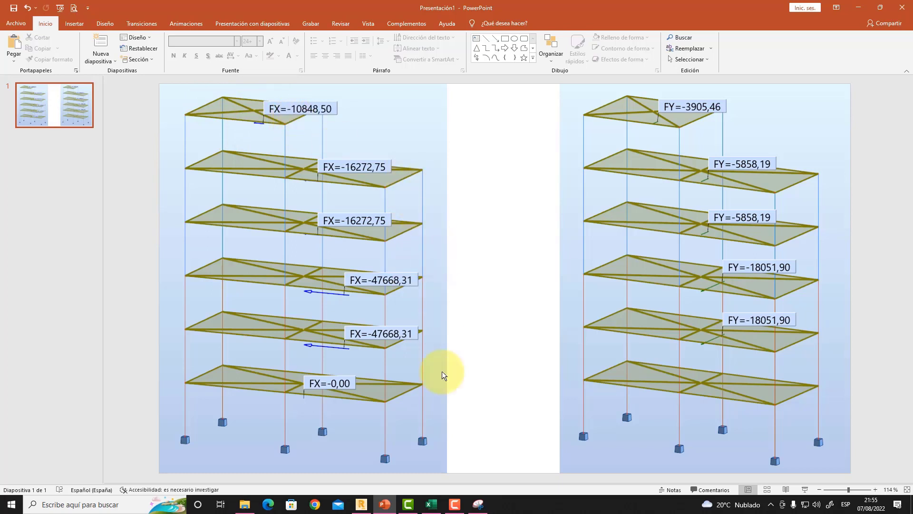
# - Switch to Robot and display the section shapes of the beams and columns
pyautogui.click(361, 505)
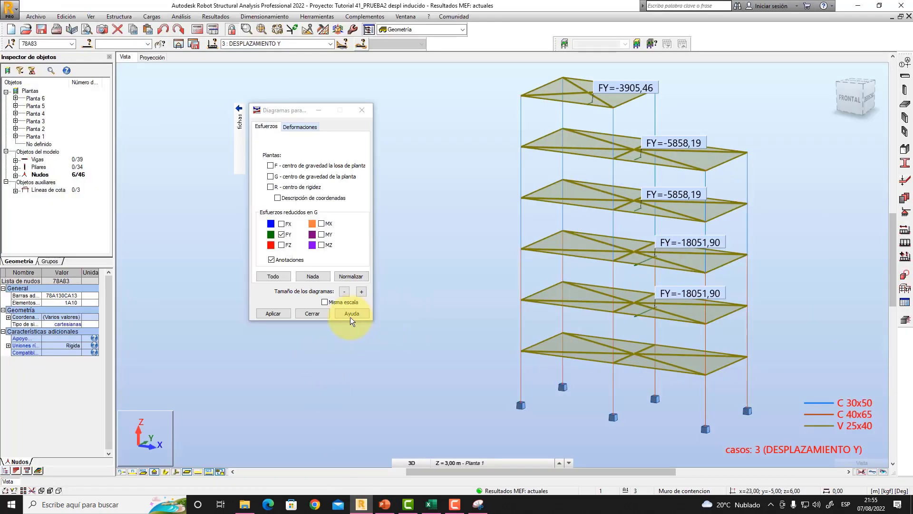
pyautogui.click(165, 472)
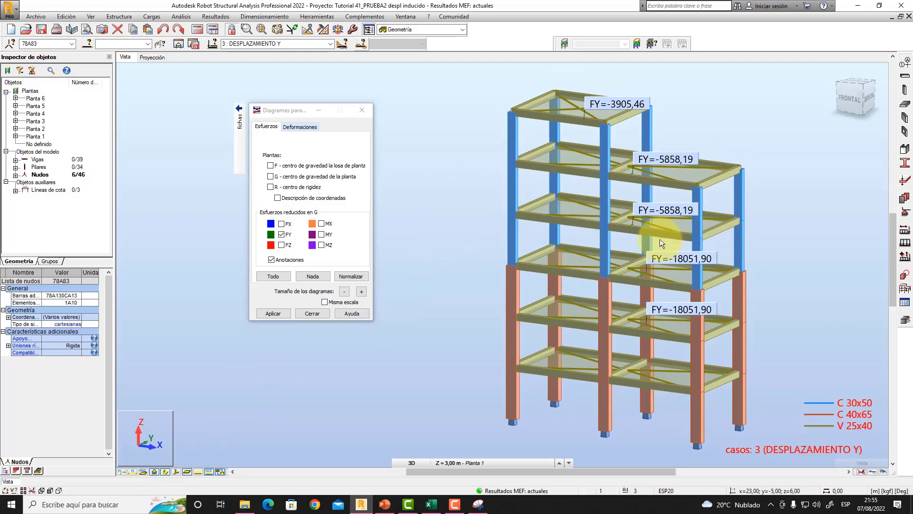
# - Examine the FY floor forces and the column sections over the frame's height, and compare them with the captures in PowerPoint
pyautogui.scroll(2, 660, 239)
pyautogui.keyDown('shift'); pyautogui.moveTo(667, 187); pyautogui.dragTo(674, 173, button='middle'); pyautogui.keyUp('shift')
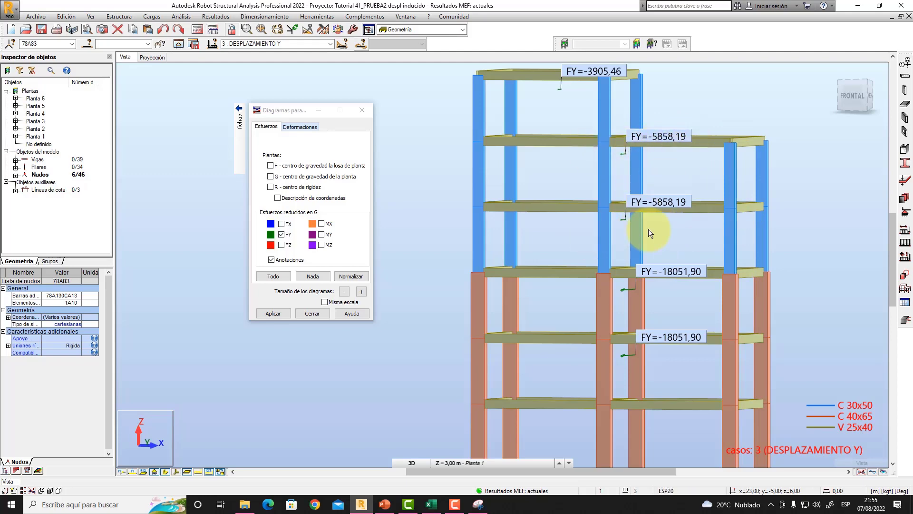
pyautogui.moveTo(662, 225)
pyautogui.keyDown('shift'); pyautogui.mouseDown(button='middle')
pyautogui.moveTo(645, 239)
pyautogui.moveTo(672, 228)
pyautogui.moveTo(658, 232)
pyautogui.moveTo(646, 213)
pyautogui.mouseUp(button='middle'); pyautogui.keyUp('shift')
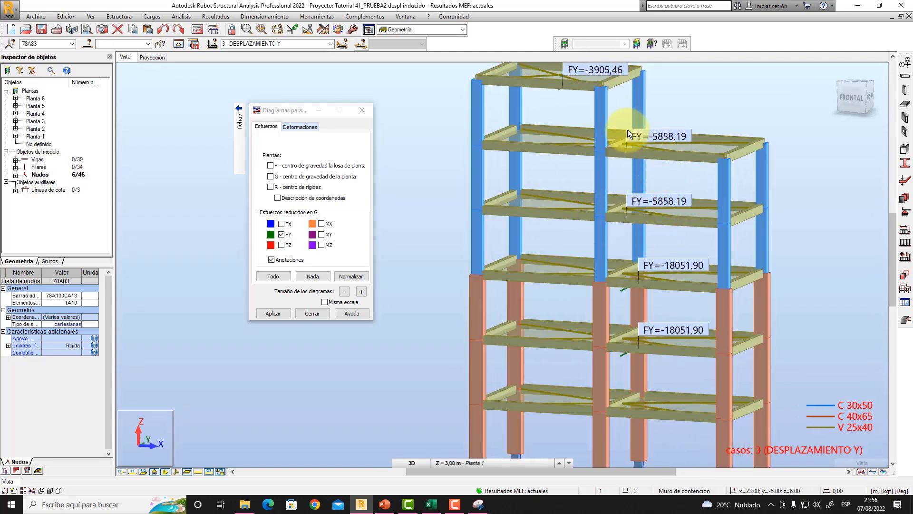
pyautogui.moveTo(670, 218); pyautogui.dragTo(664, 161, button='middle')
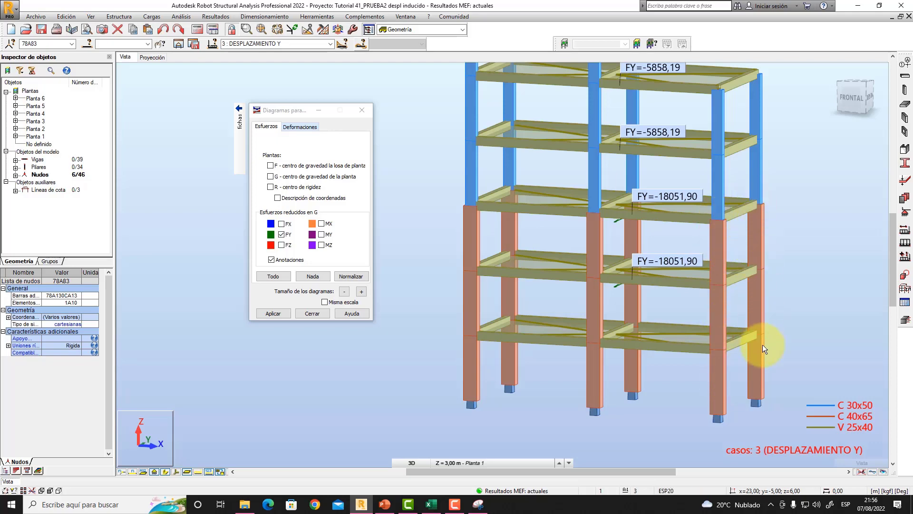
pyautogui.keyDown('shift'); pyautogui.moveTo(646, 235); pyautogui.dragTo(649, 232, button='middle'); pyautogui.keyUp('shift')
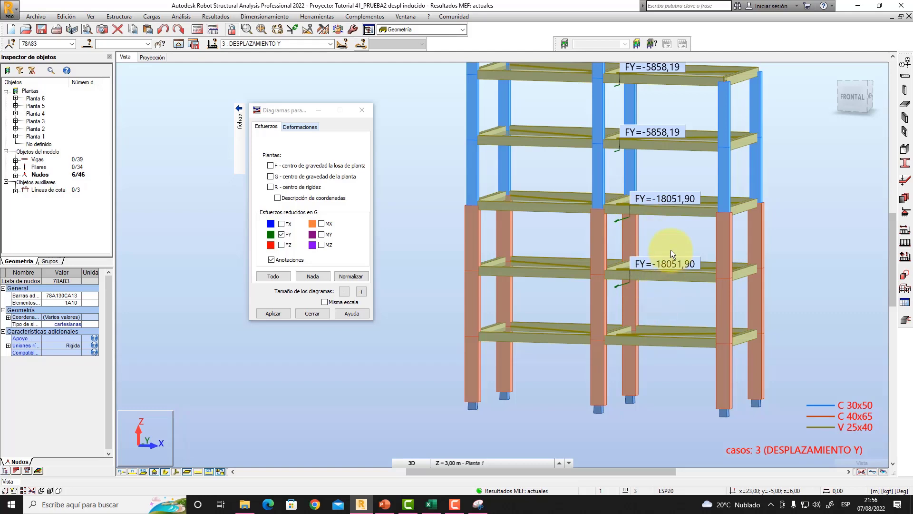
pyautogui.scroll(-4, 671, 250)
pyautogui.moveTo(659, 297); pyautogui.dragTo(659, 285, button='middle')
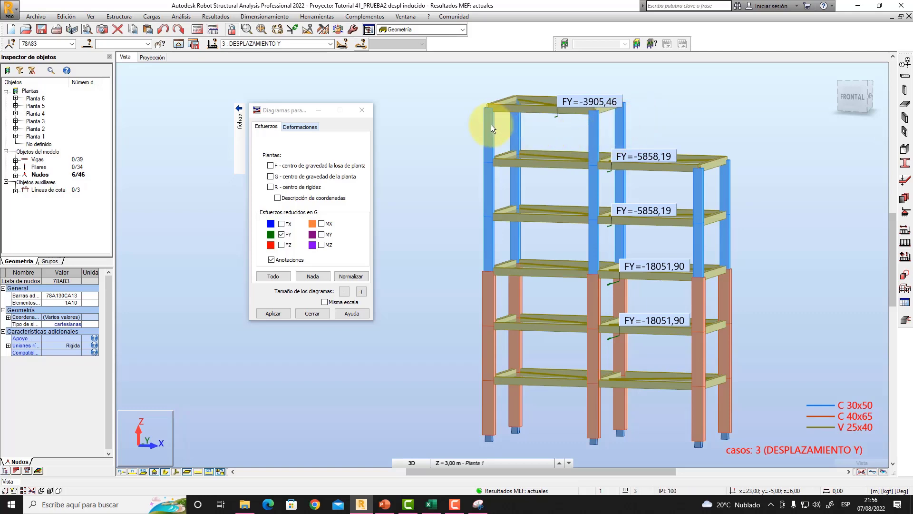
pyautogui.moveTo(558, 194)
pyautogui.keyDown('shift'); pyautogui.mouseDown(button='middle')
pyautogui.moveTo(551, 197)
pyautogui.moveTo(570, 192)
pyautogui.mouseUp(button='middle'); pyautogui.keyUp('shift')
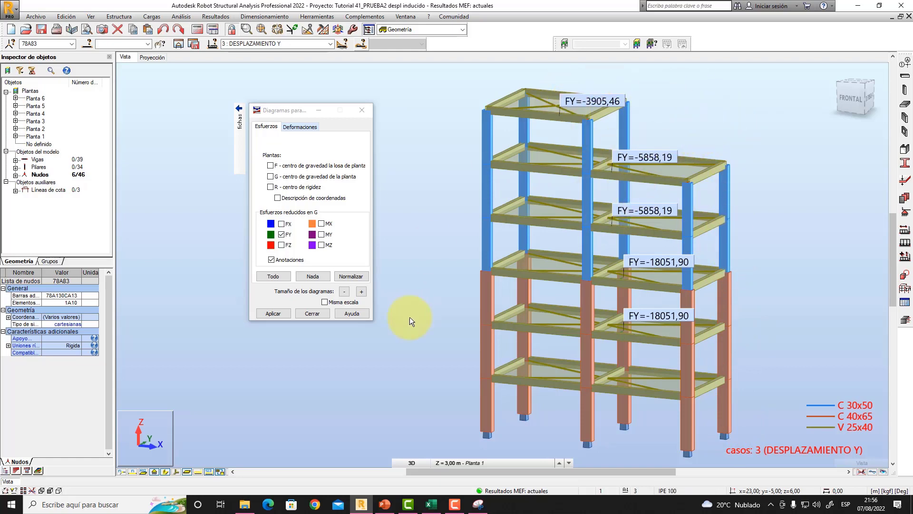
pyautogui.click(384, 505)
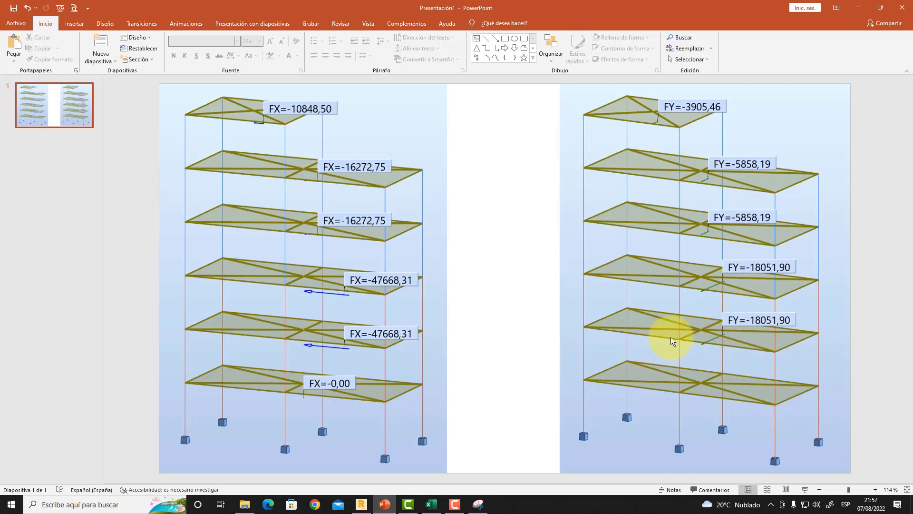
# - Switch to Robot, close the building diagrams dialog, and inspect the Planta 1 plan and the 3D frame's columns
pyautogui.click(362, 506)
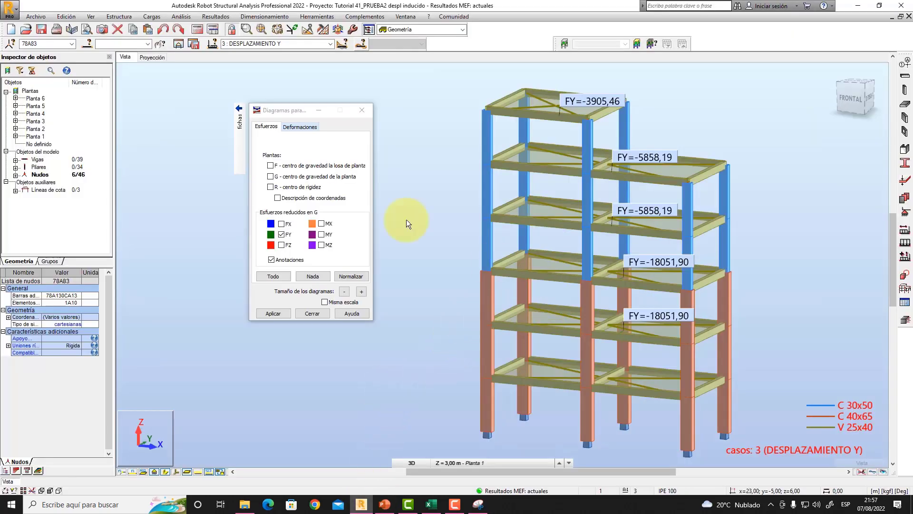
pyautogui.click(361, 110)
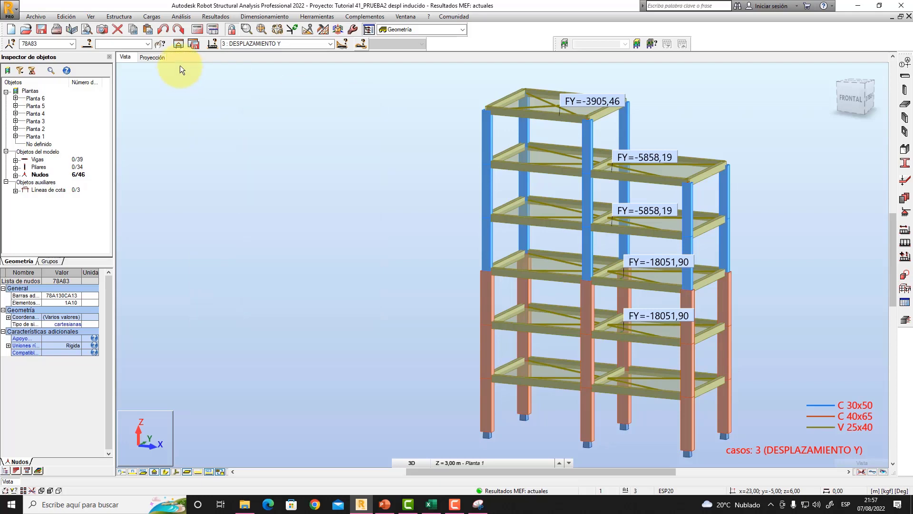
pyautogui.click(160, 58)
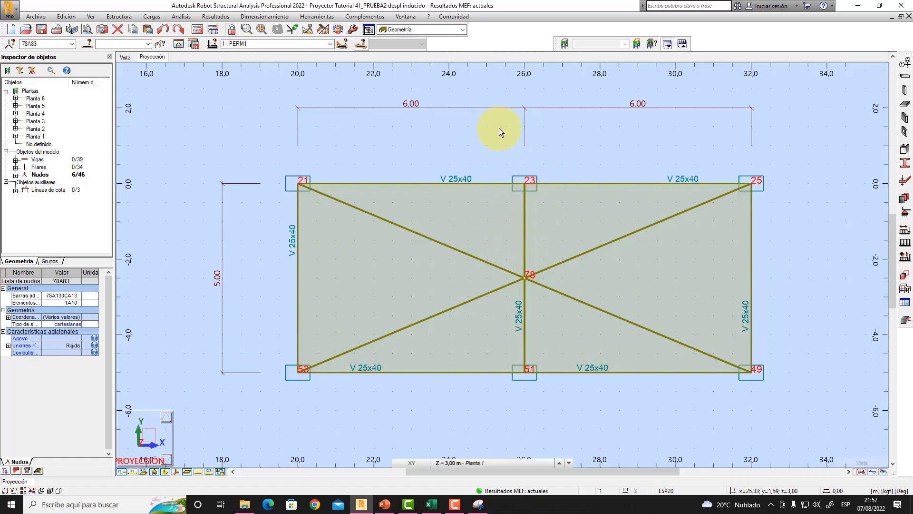
pyautogui.click(127, 57)
pyautogui.moveTo(458, 270); pyautogui.dragTo(407, 264, button='middle')
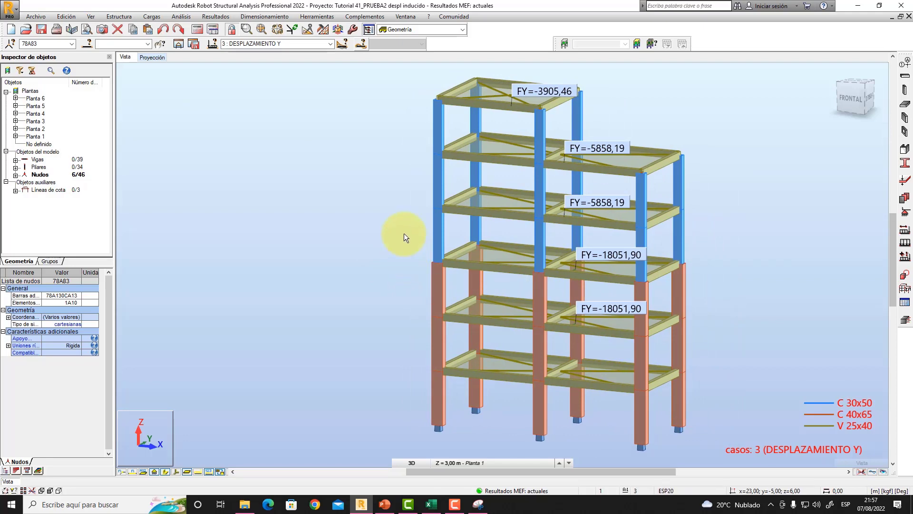
pyautogui.moveTo(407, 234); pyautogui.dragTo(387, 263, button='middle')
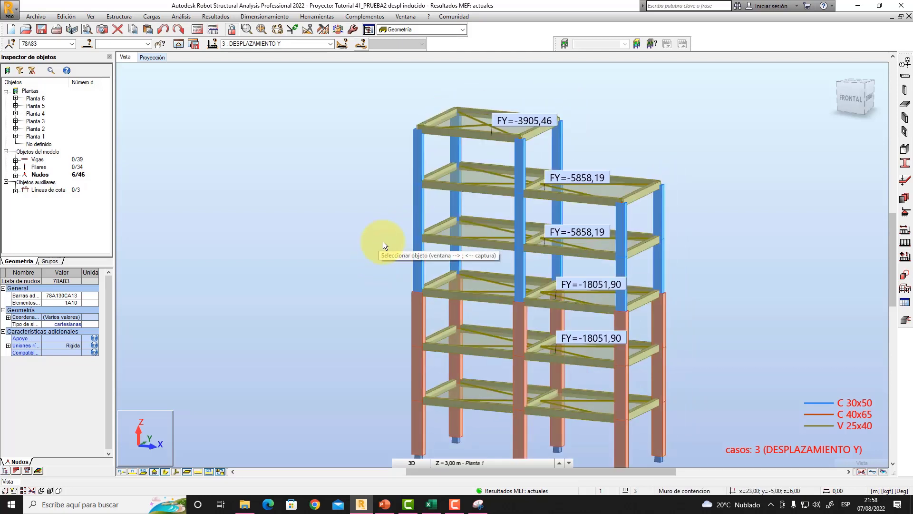
pyautogui.moveTo(384, 230); pyautogui.dragTo(373, 260, button='middle')
pyautogui.scroll(3, 479, 179)
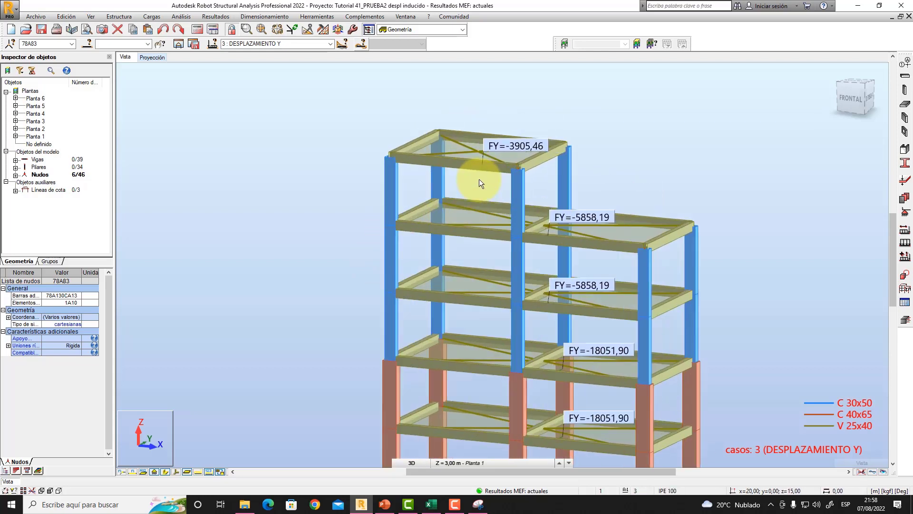
# - Switch to load case 2: DESPLAZAMIENTO X and display the annotated reduced FX forces on the building's floors
pyautogui.click(330, 44)
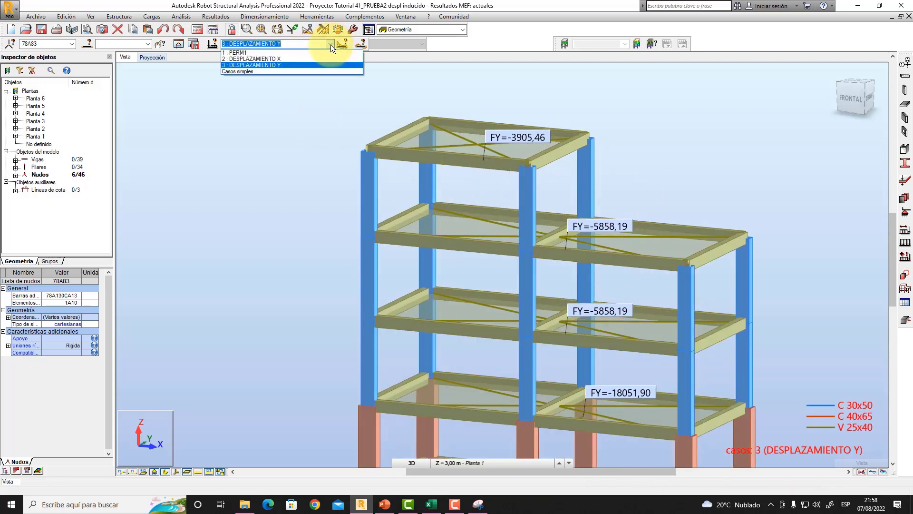
pyautogui.click(287, 59)
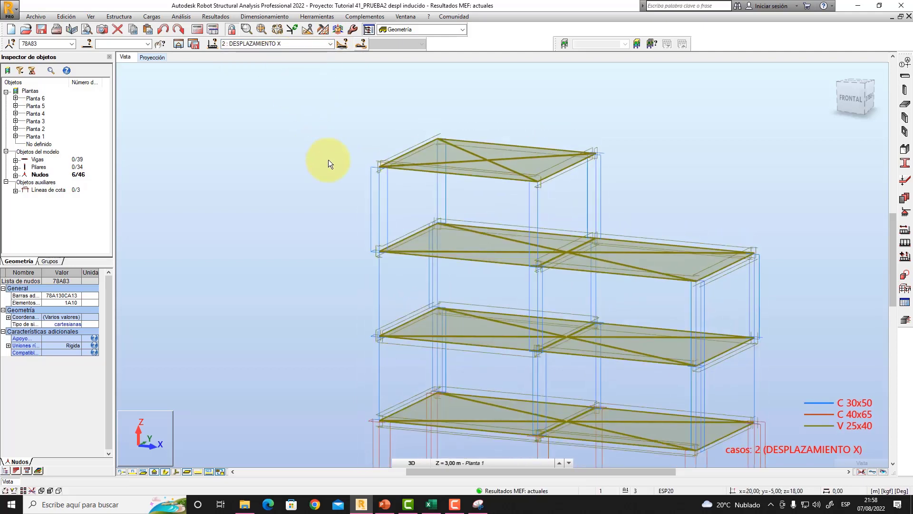
pyautogui.rightClick(330, 157)
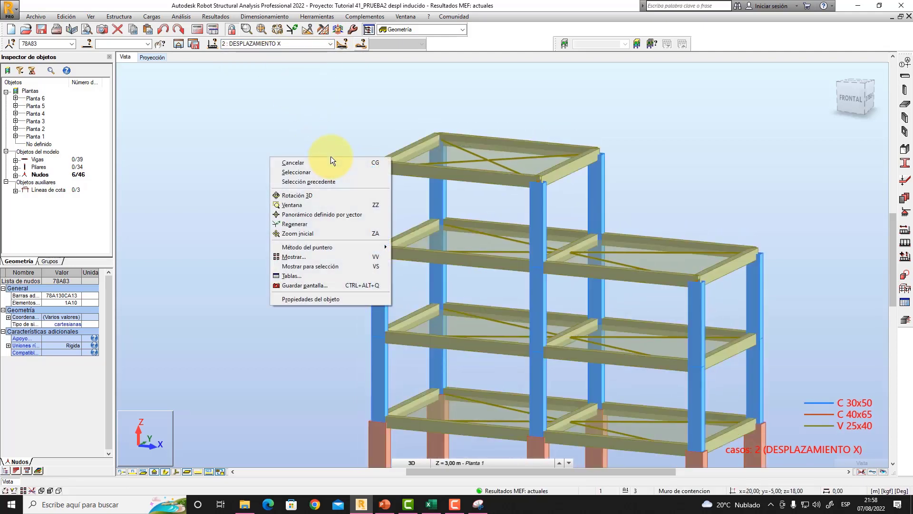
pyautogui.click(216, 13)
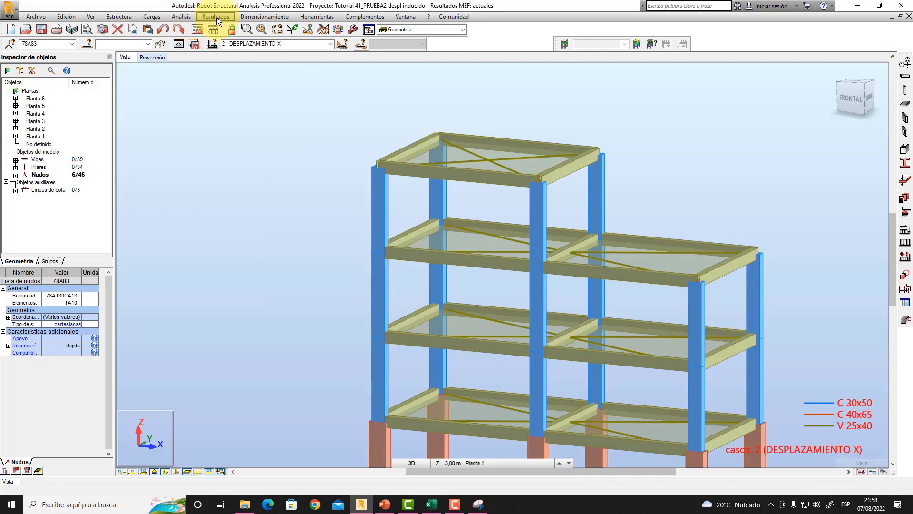
pyautogui.click(216, 17)
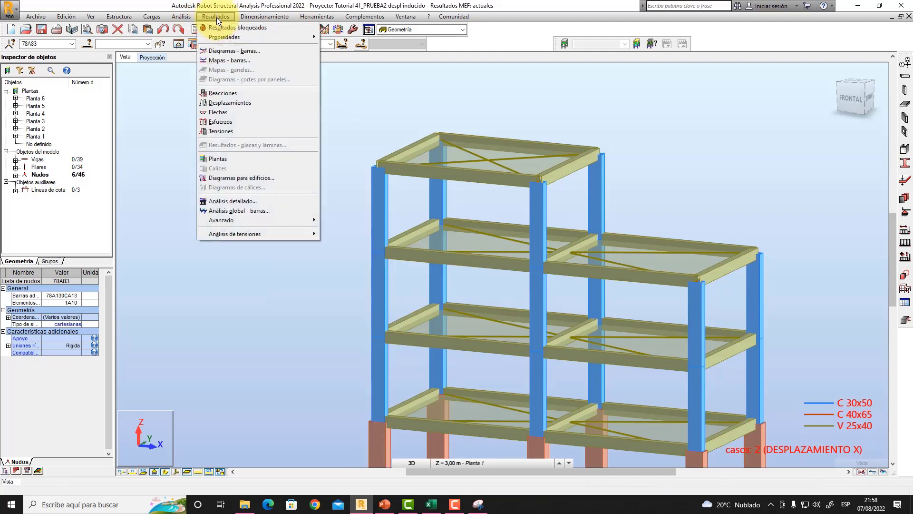
pyautogui.click(264, 179)
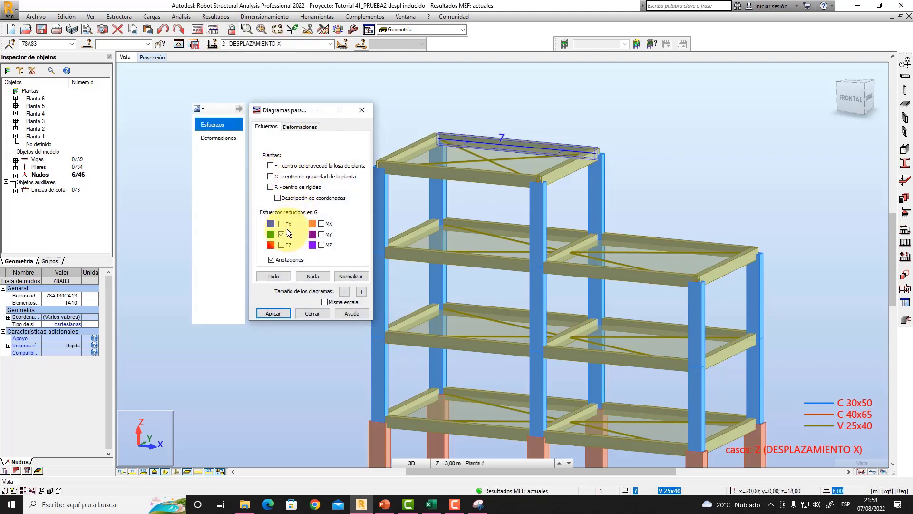
pyautogui.click(271, 314)
pyautogui.moveTo(287, 110); pyautogui.dragTo(226, 142)
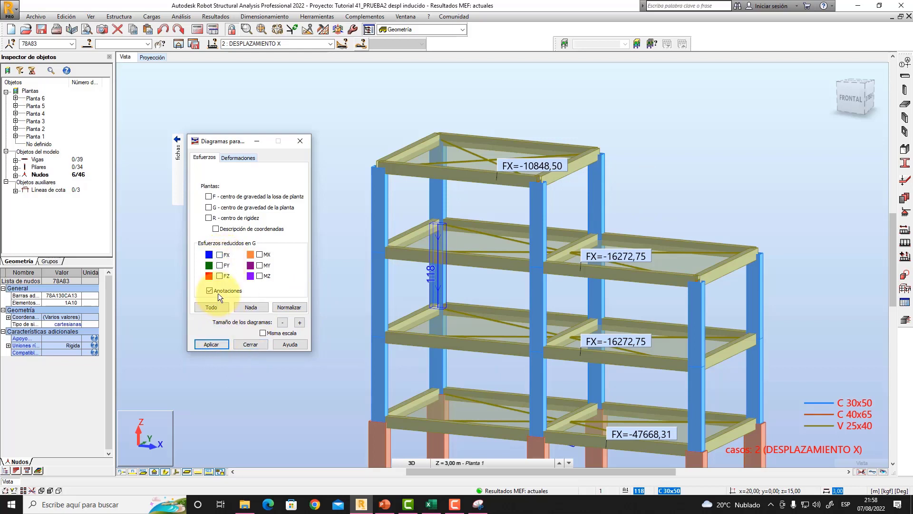
# - Remove the FX diagrams and annotations from the floors and close the building diagrams settings
pyautogui.click(216, 344)
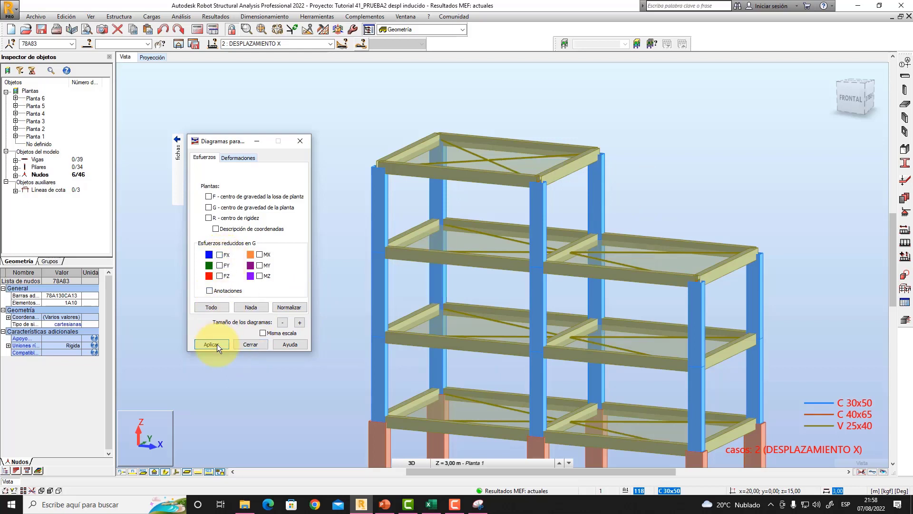
pyautogui.click(246, 343)
pyautogui.moveTo(305, 229); pyautogui.dragTo(381, 187, button='middle')
pyautogui.scroll(-2, 336, 249)
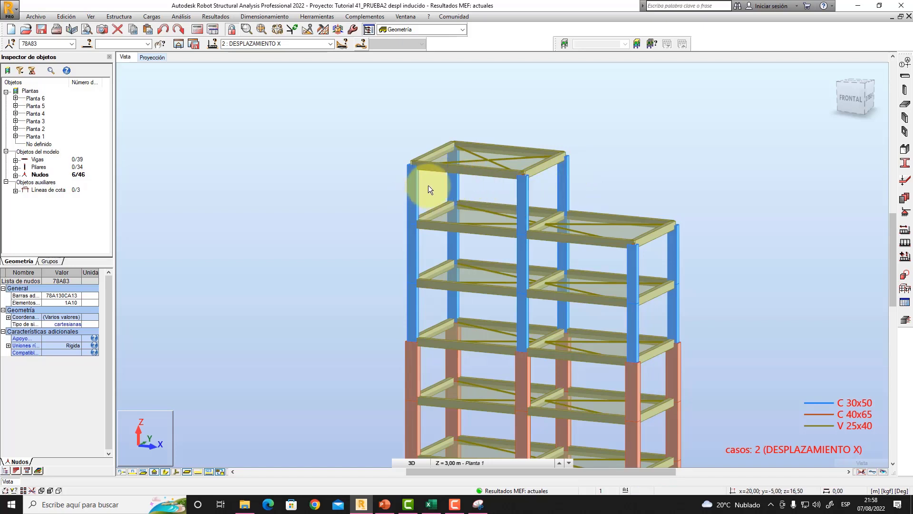
pyautogui.scroll(2, 428, 195)
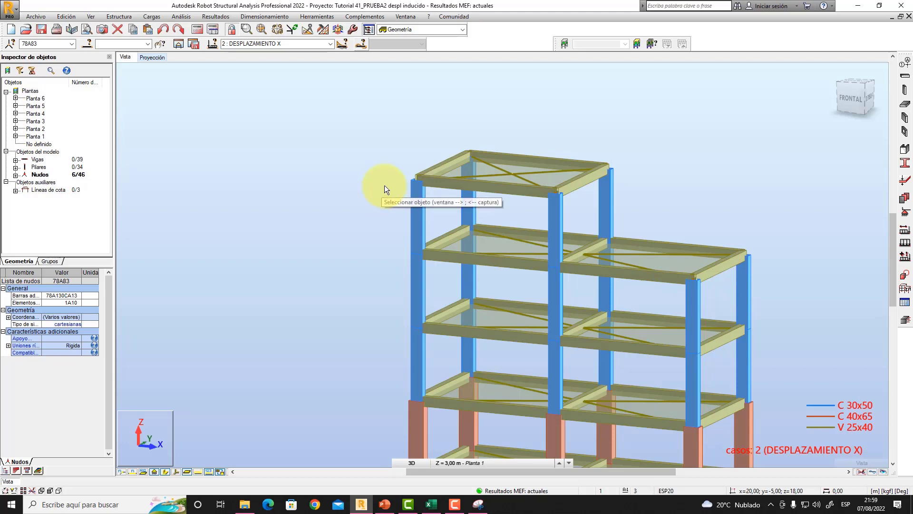
pyautogui.scroll(-1, 380, 186)
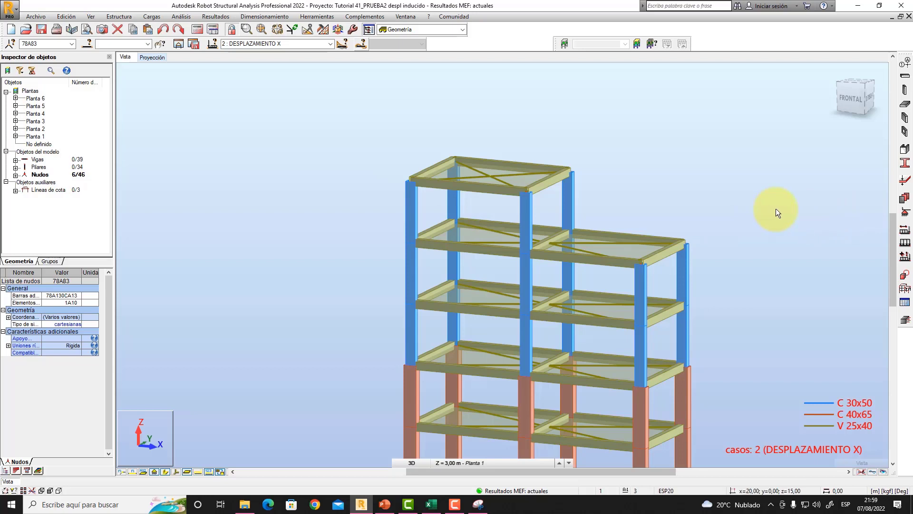
# - Select all beams and columns of the top storey from a frontal view of the frame
pyautogui.keyDown('shift'); pyautogui.moveTo(775, 207); pyautogui.dragTo(795, 197, button='middle'); pyautogui.keyUp('shift')
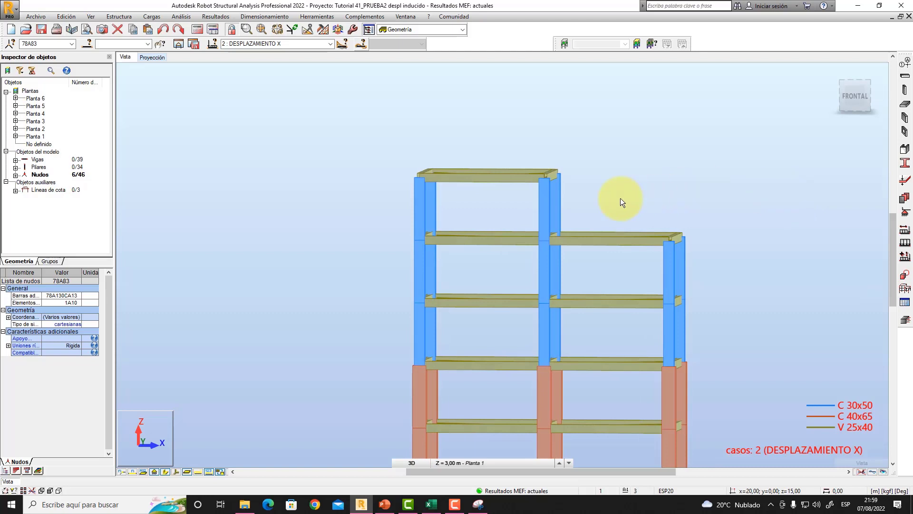
pyautogui.moveTo(609, 206); pyautogui.dragTo(331, 125)
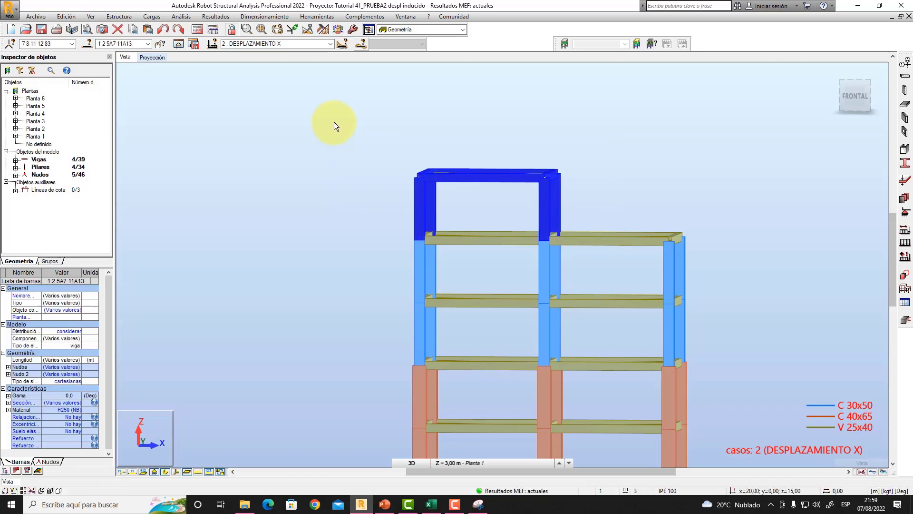
pyautogui.keyDown('shift'); pyautogui.moveTo(336, 120); pyautogui.dragTo(325, 133, button='middle'); pyautogui.keyUp('shift')
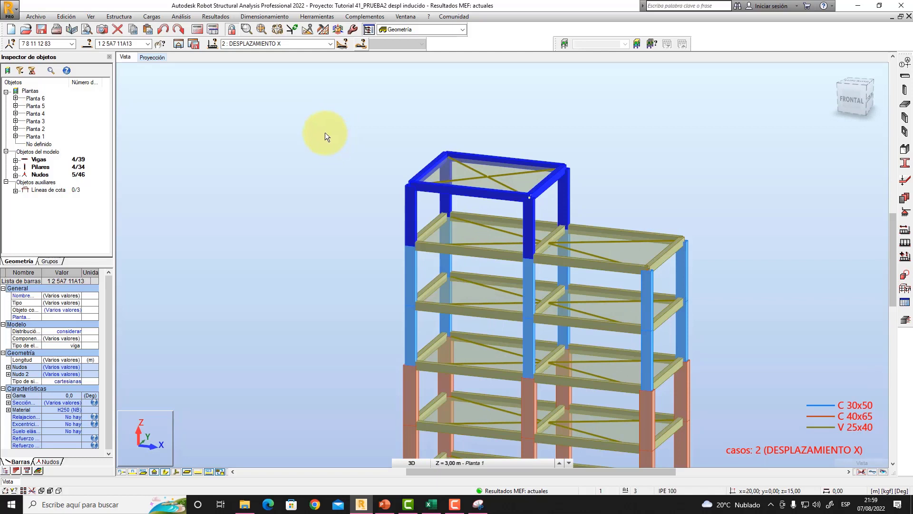
# - Save the selected top storey as a substructure file named "piso 6 PRUEBA"
pyautogui.click(193, 43)
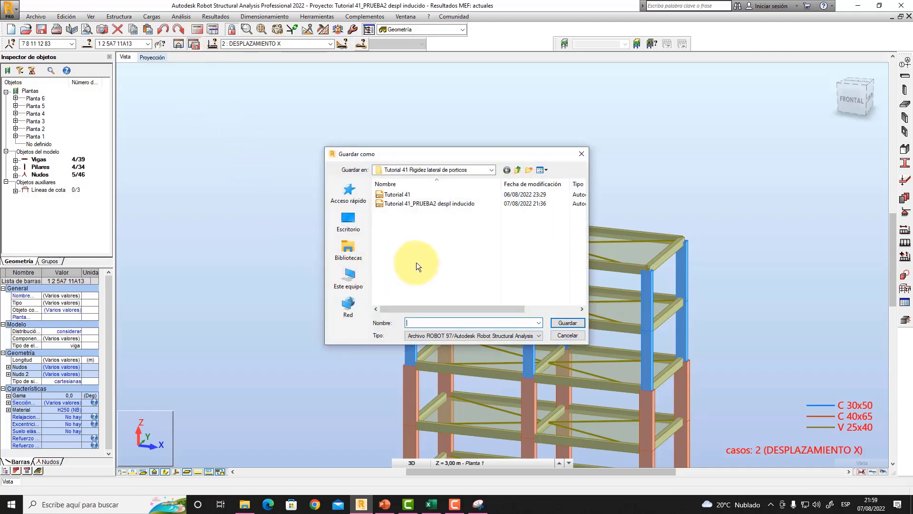
pyautogui.write('piso 6 PRUEBA')
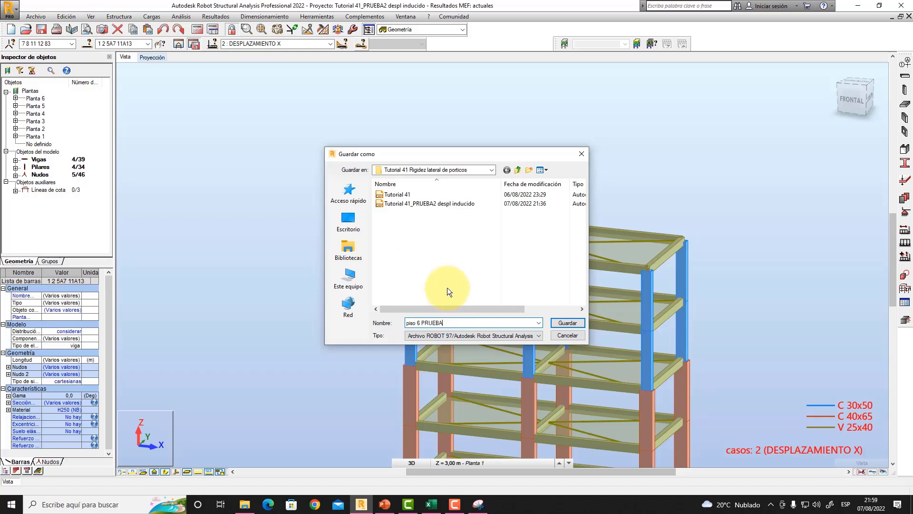
pyautogui.click(444, 322)
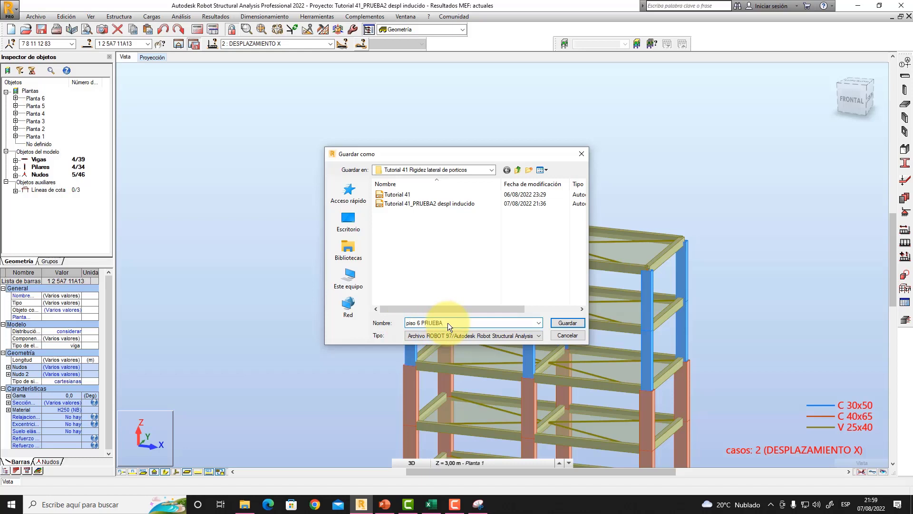
pyautogui.click(562, 323)
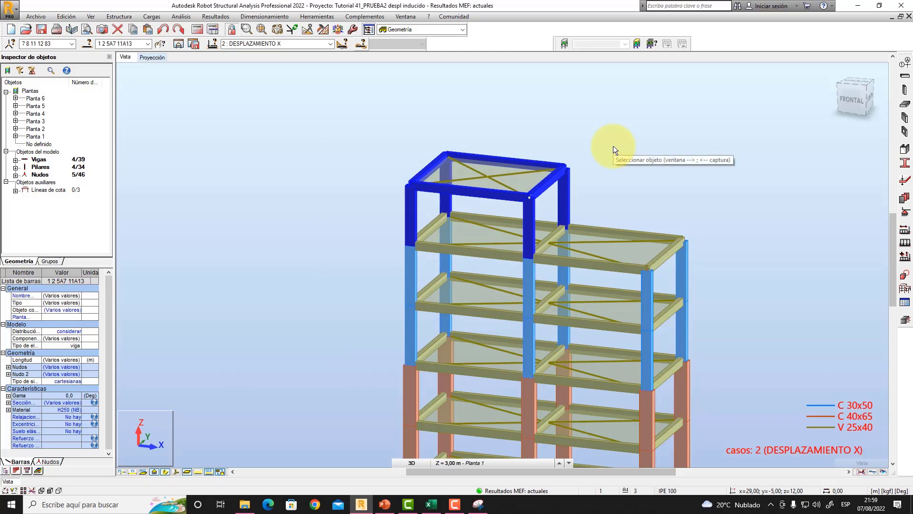
# - Clear the selection in the full frame model and save the project
pyautogui.click(498, 115)
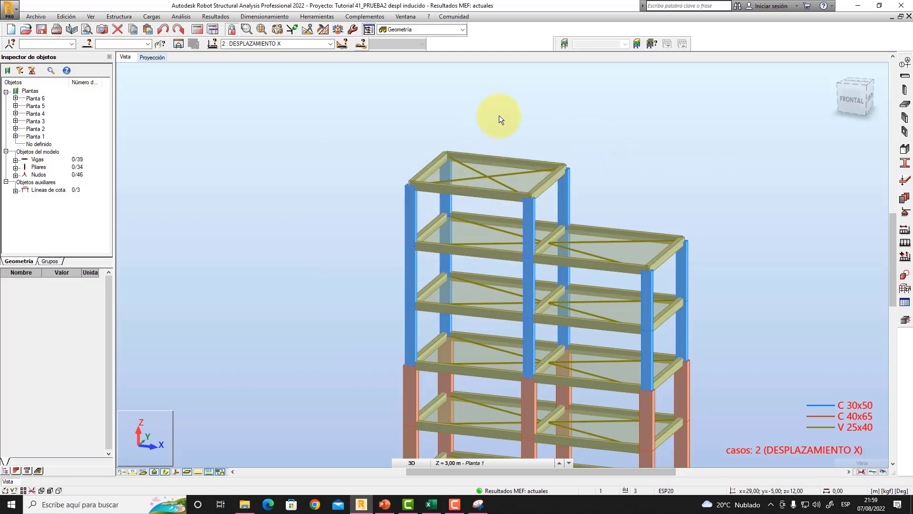
pyautogui.moveTo(500, 122); pyautogui.dragTo(517, 70, button='middle')
pyautogui.moveTo(276, 223)
pyautogui.mouseDown(button='middle')
pyautogui.moveTo(281, 202)
pyautogui.moveTo(282, 240)
pyautogui.mouseUp(button='middle')
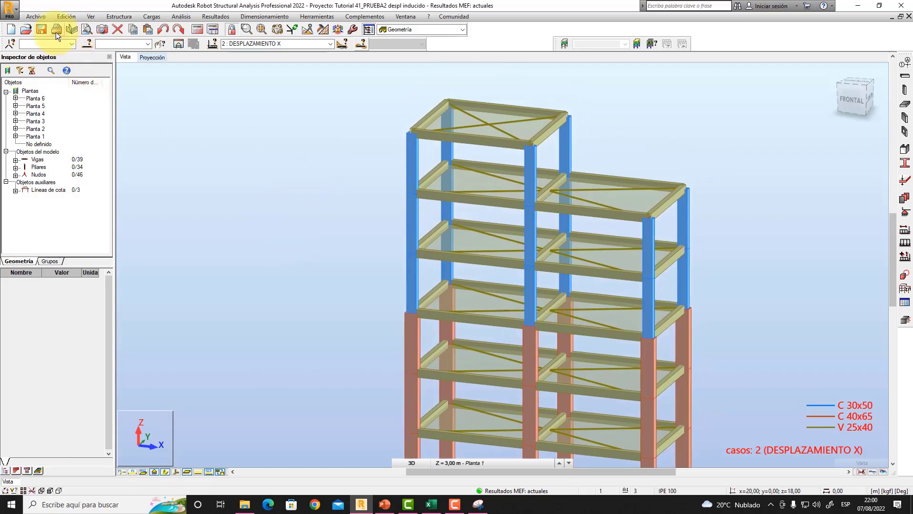
pyautogui.click(42, 30)
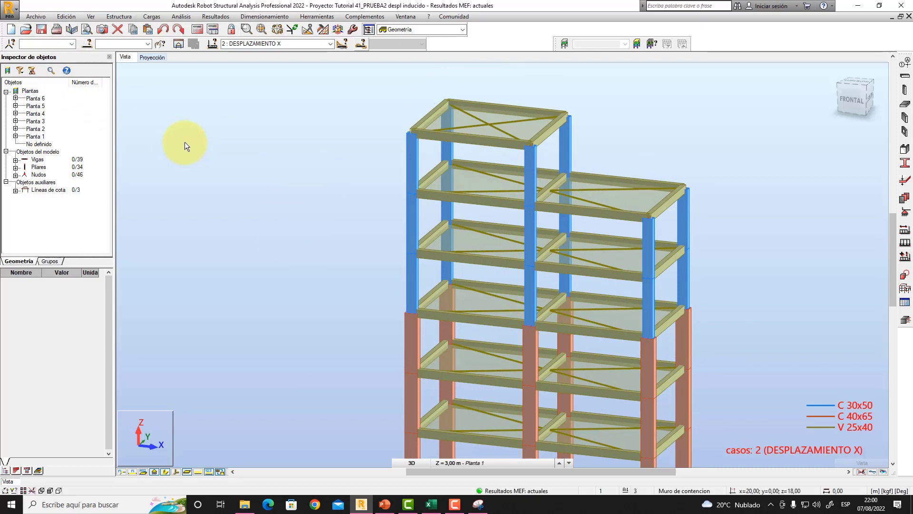
# - Open the saved substructure project "piso 6 PRUEBA"
pyautogui.click(27, 29)
pyautogui.click(398, 195)
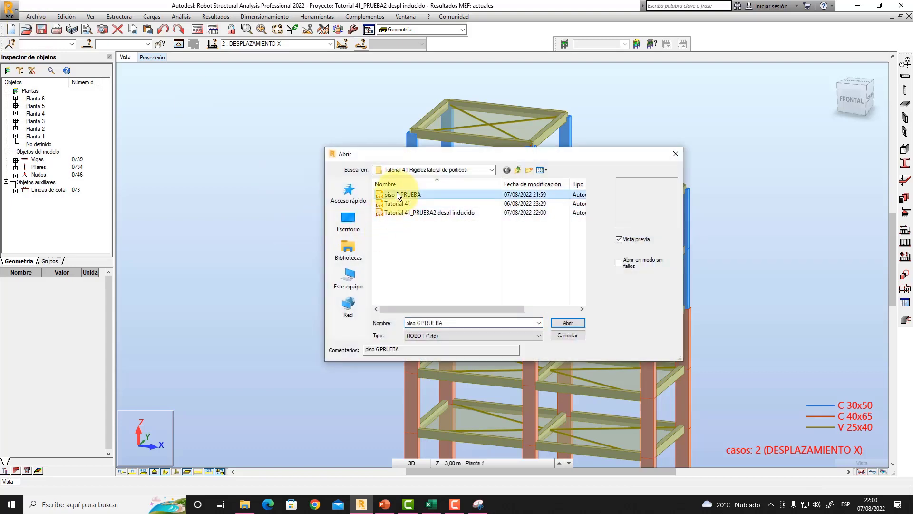
pyautogui.click(567, 323)
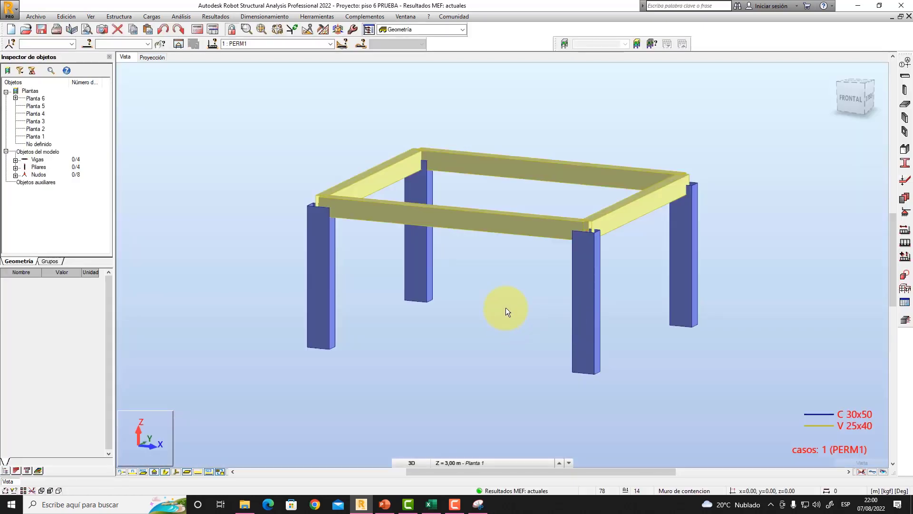
# - Examine the isolated sixth-storey frame and its column bases in 3D
pyautogui.moveTo(506, 307); pyautogui.dragTo(535, 309, button='middle')
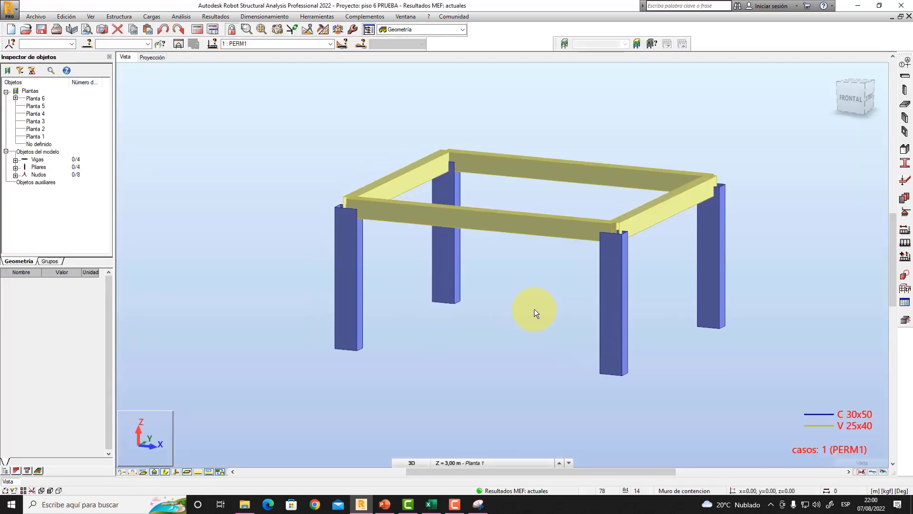
pyautogui.scroll(-1, 526, 309)
pyautogui.rightClick(524, 273)
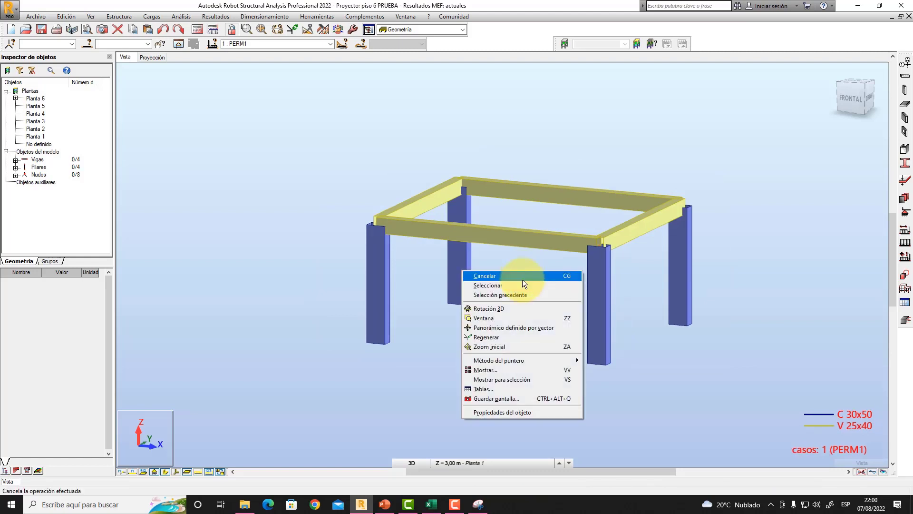
pyautogui.click(509, 309)
pyautogui.keyDown('shift'); pyautogui.moveTo(523, 331); pyautogui.dragTo(530, 321, button='middle'); pyautogui.keyUp('shift')
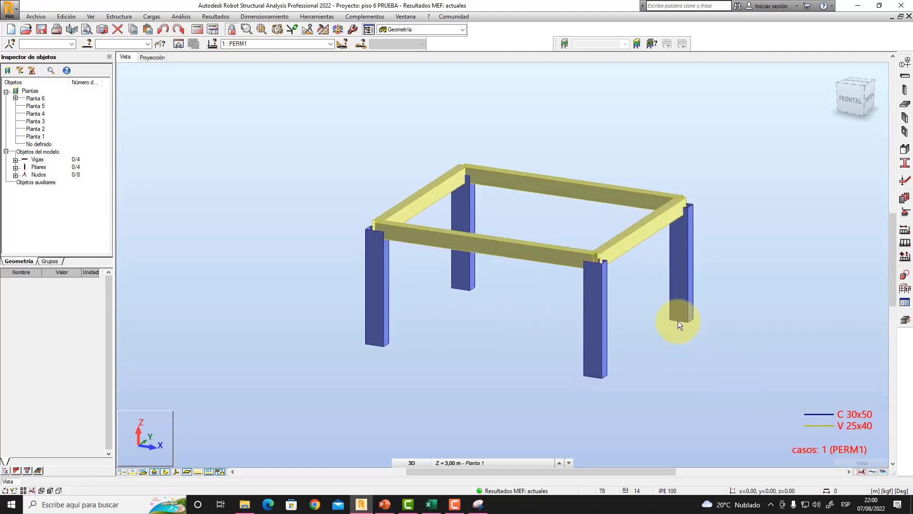
pyautogui.scroll(-1, 679, 323)
pyautogui.moveTo(668, 318); pyautogui.dragTo(732, 324, button='middle')
pyautogui.scroll(1, 837, 423)
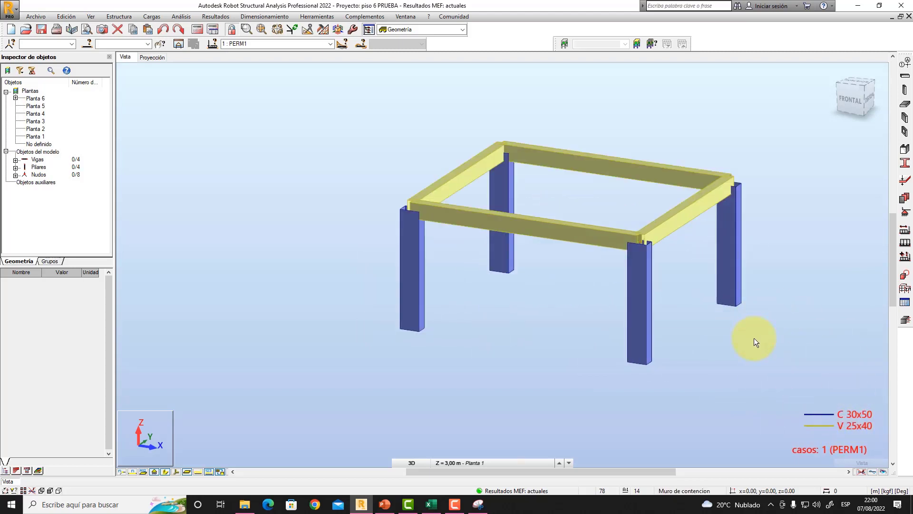
# - Set the isolated storey's active load case to 2: DESPLAZAMIENTO X
pyautogui.click(330, 44)
pyautogui.click(291, 59)
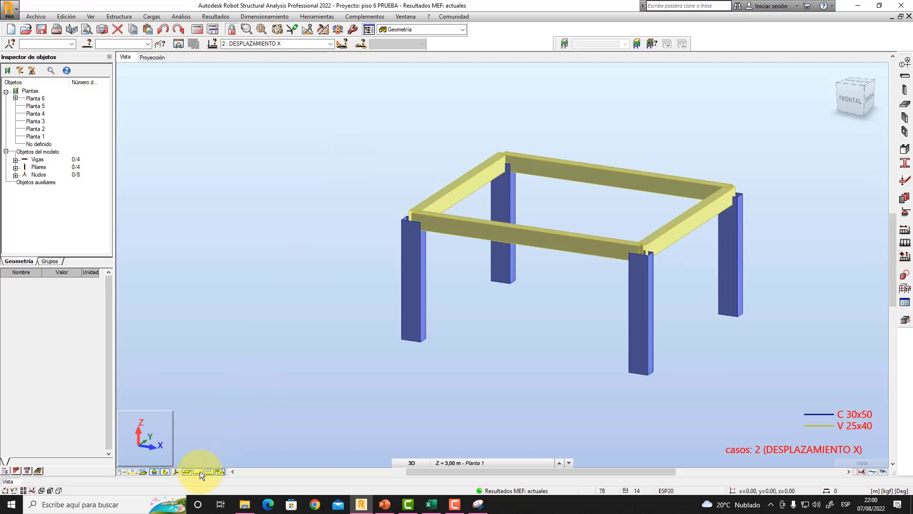
pyautogui.scroll(2, 549, 292)
pyautogui.moveTo(549, 292); pyautogui.dragTo(534, 259, button='middle')
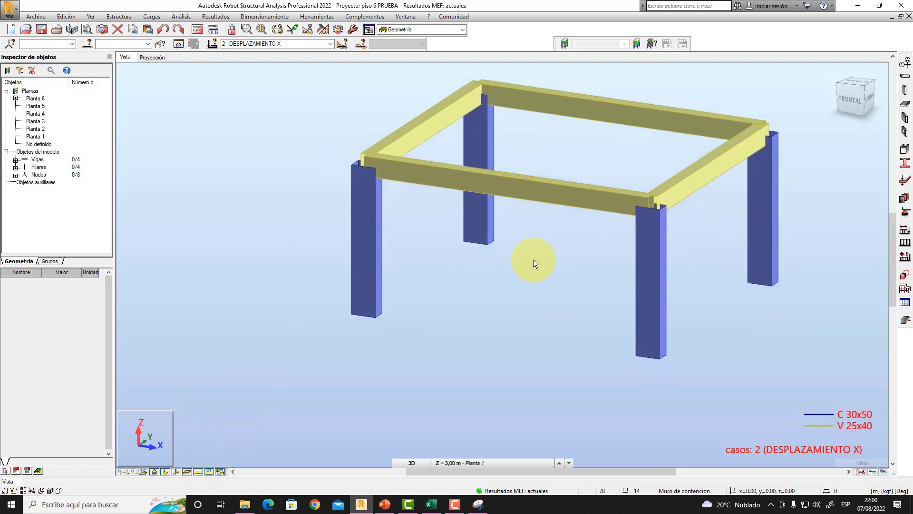
# - Turn off the section shapes so the isolated storey is drawn as bar axes only
pyautogui.scroll(-3, 533, 259)
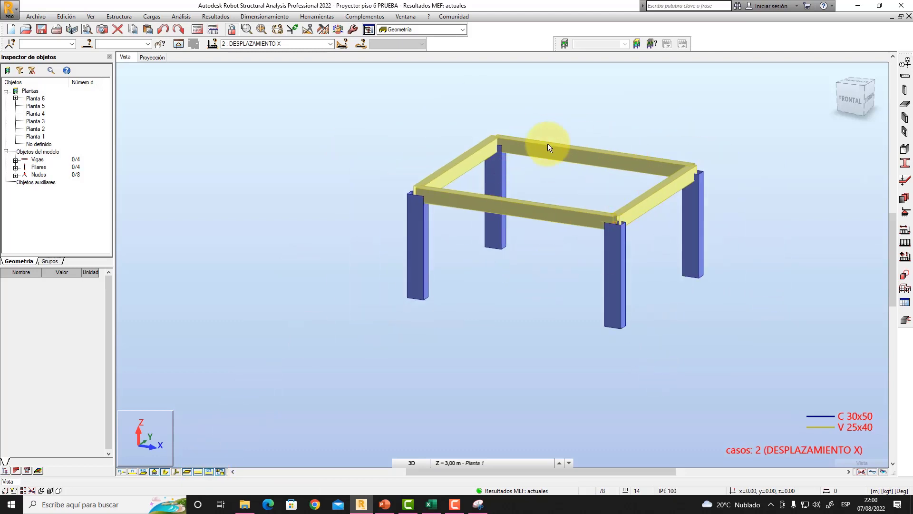
pyautogui.moveTo(597, 176); pyautogui.dragTo(624, 193, button='middle')
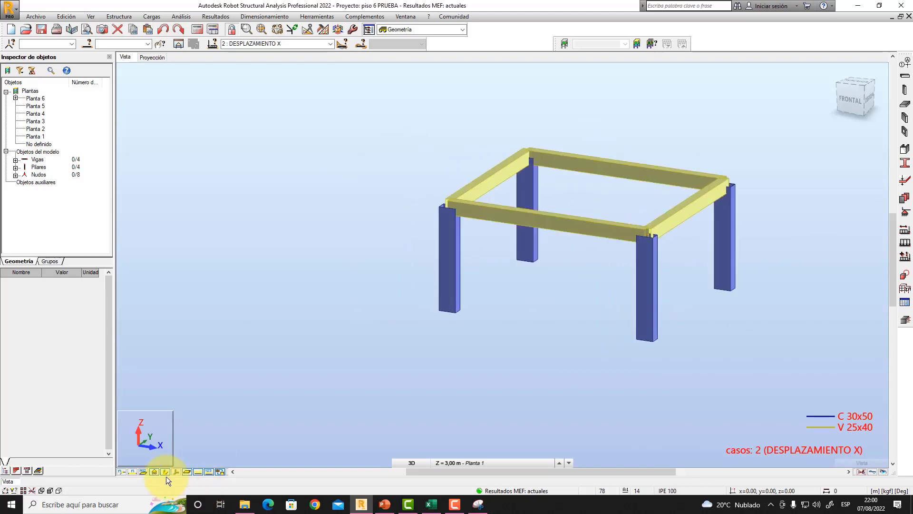
pyautogui.click(164, 471)
pyautogui.rightClick(608, 190)
pyautogui.click(615, 180)
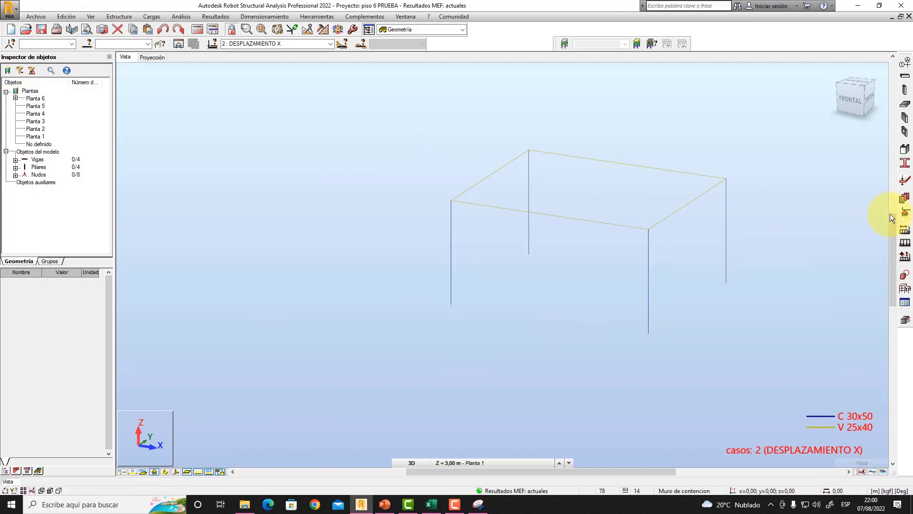
# - Assign Empotrado nodal supports to the four column bases of the isolated storey
pyautogui.click(905, 212)
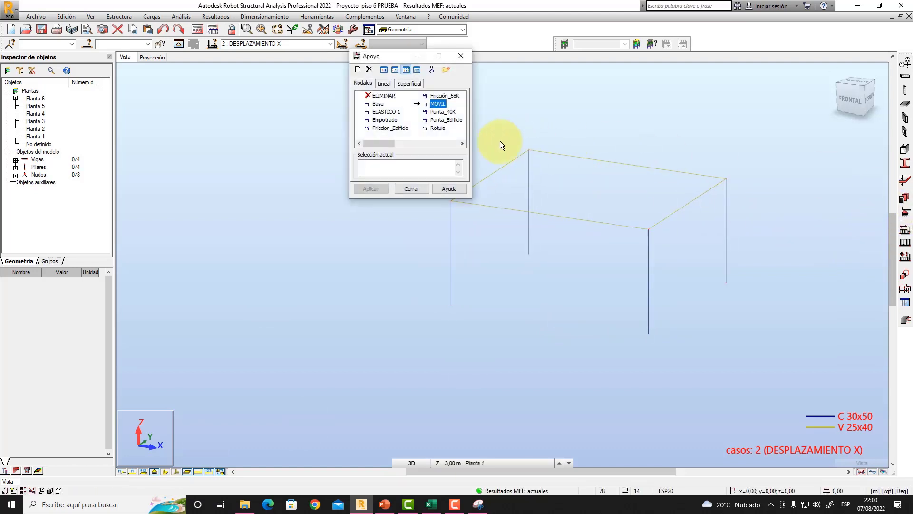
pyautogui.click(378, 121)
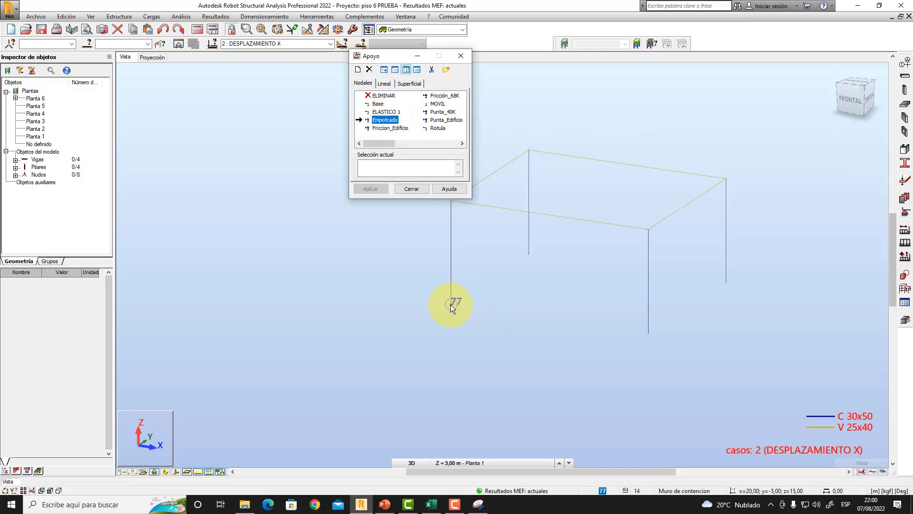
pyautogui.click(450, 304)
pyautogui.click(486, 273)
pyautogui.click(529, 252)
pyautogui.click(648, 335)
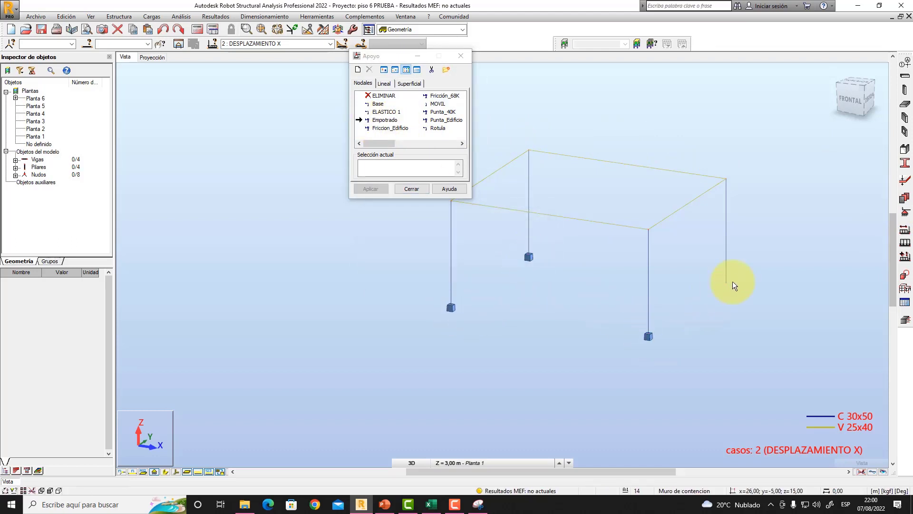
pyautogui.click(726, 284)
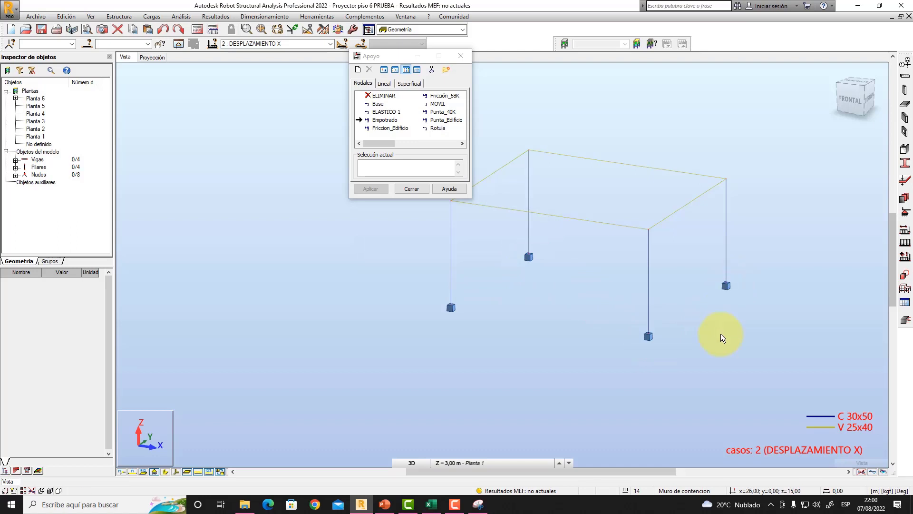
pyautogui.click(411, 188)
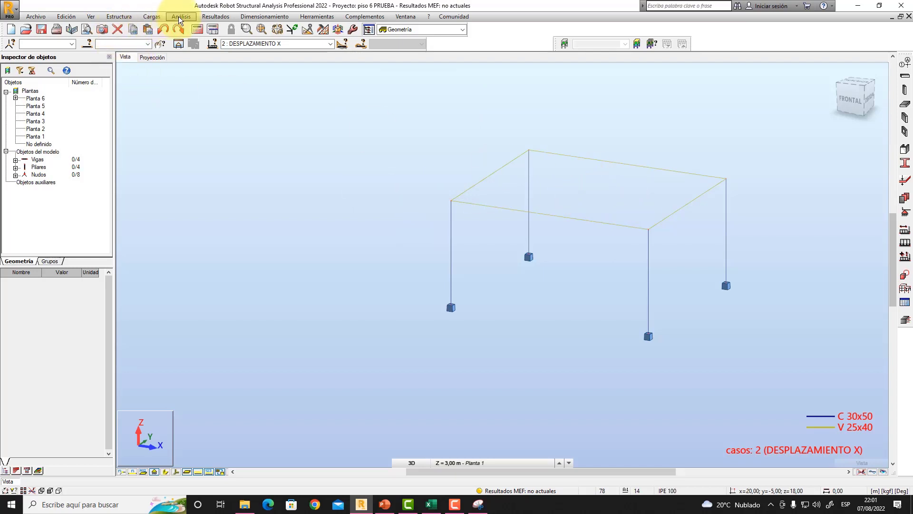
# - Draw an auxiliary line object between the midpoints of the two beams parallel to Y
pyautogui.click(124, 16)
pyautogui.moveTo(168, 88)
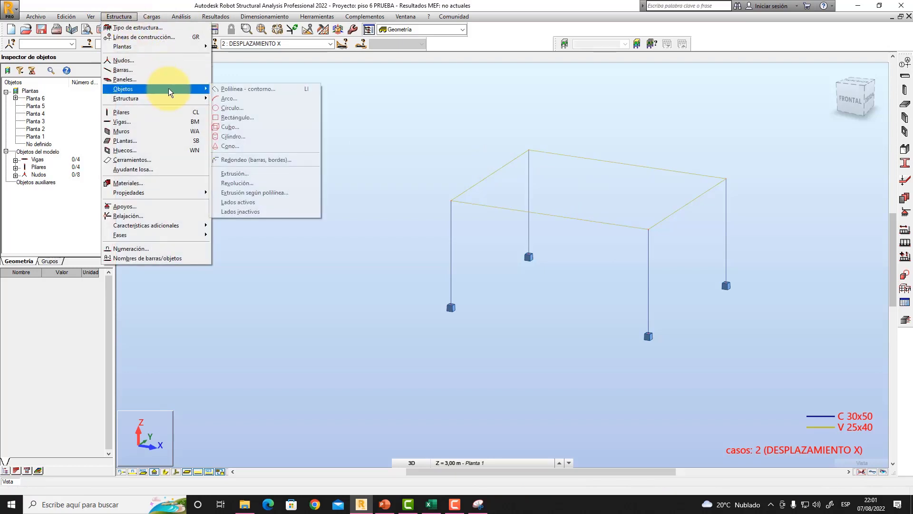
pyautogui.click(247, 90)
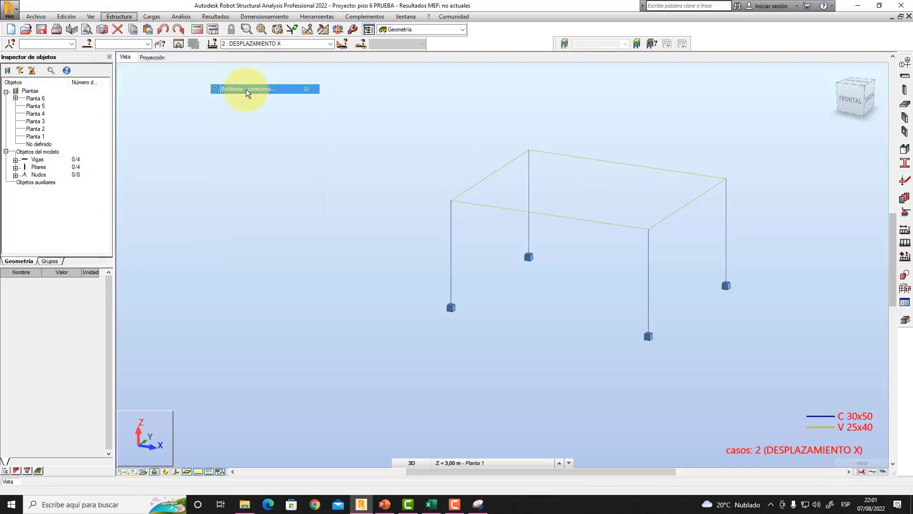
pyautogui.click(400, 101)
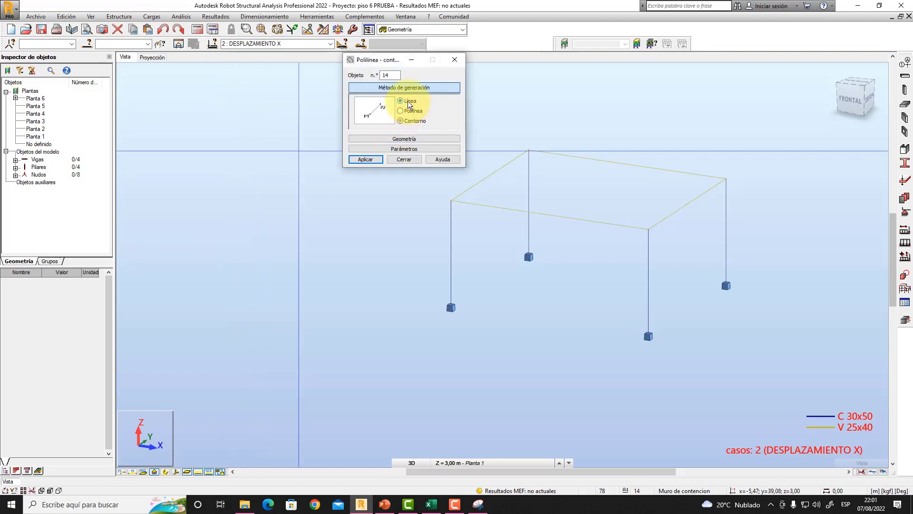
pyautogui.click(686, 204)
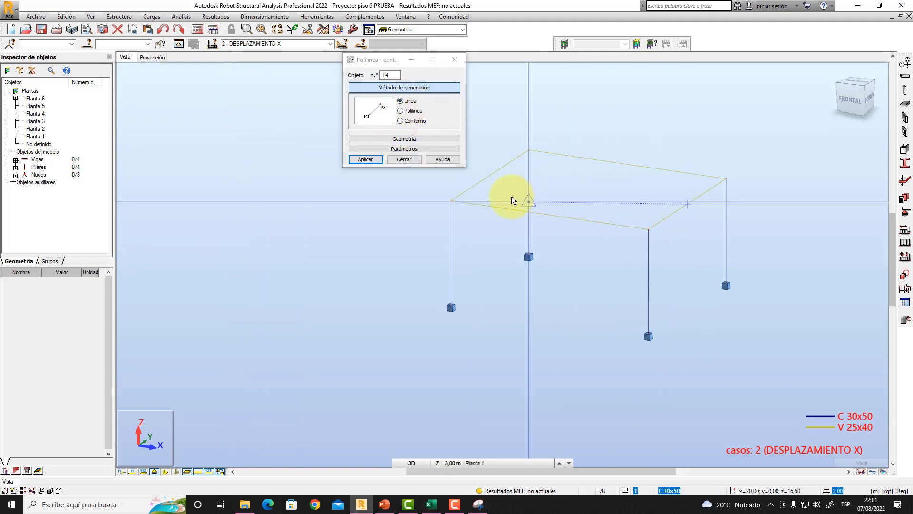
pyautogui.click(491, 175)
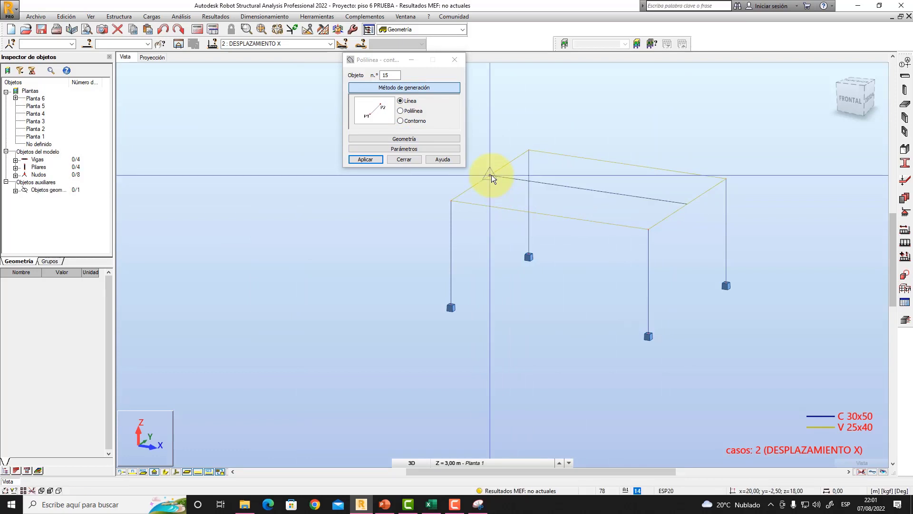
pyautogui.click(406, 158)
# - Add a node at the auxiliary line's midpoint (23,00; -2,50; 18,00) and display the node numbers
pyautogui.moveTo(624, 127); pyautogui.dragTo(566, 147, button='middle')
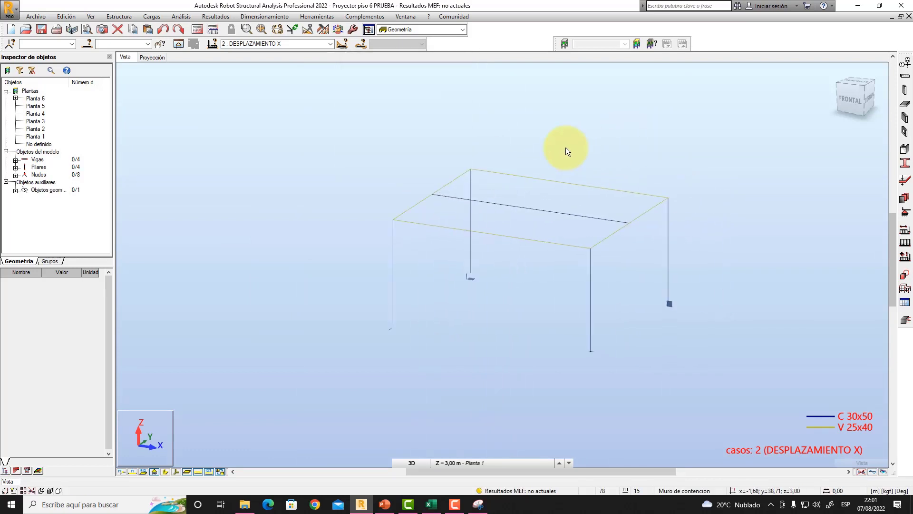
pyautogui.click(119, 17)
pyautogui.click(139, 59)
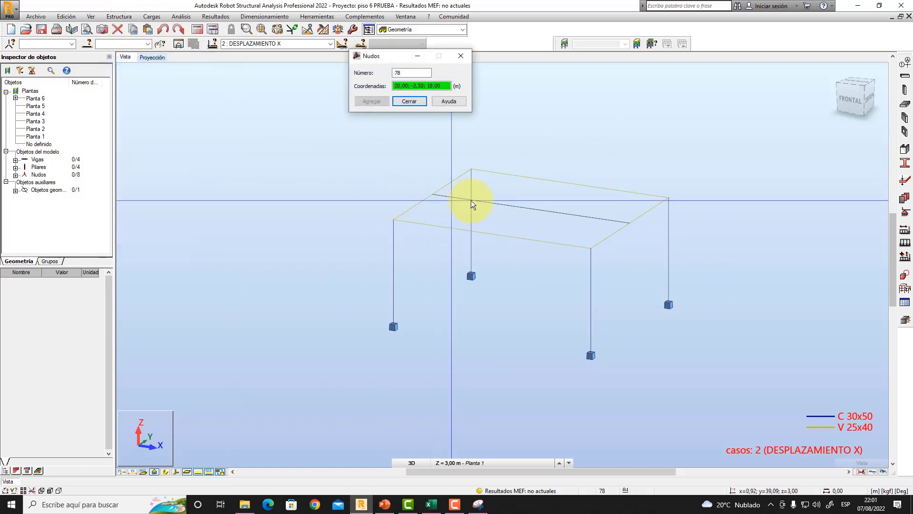
pyautogui.click(531, 210)
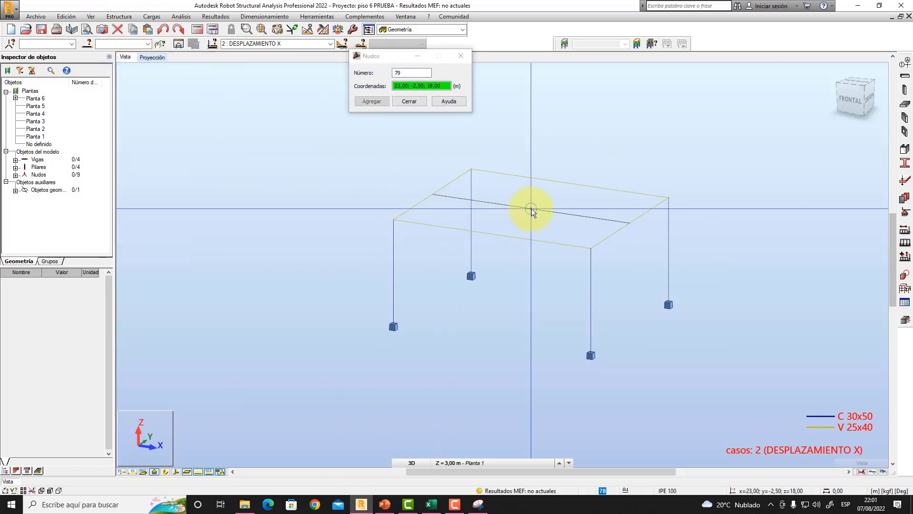
pyautogui.click(409, 102)
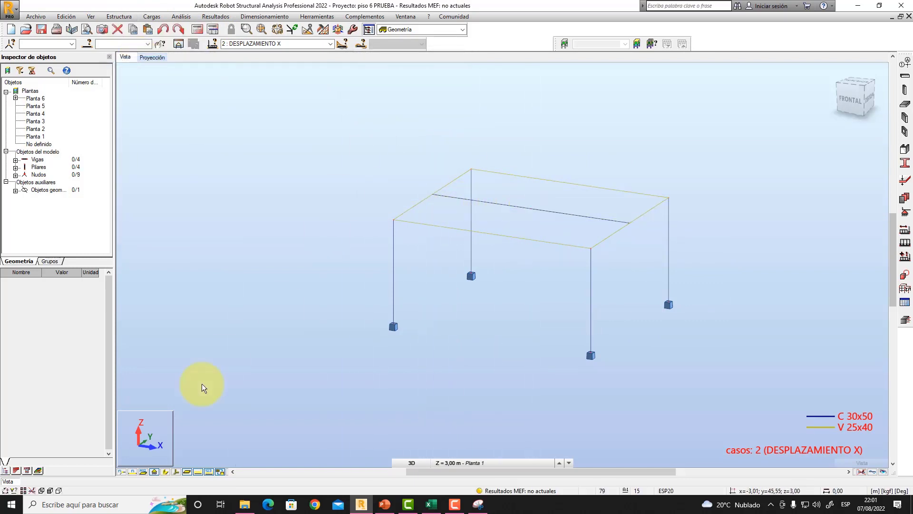
pyautogui.click(121, 473)
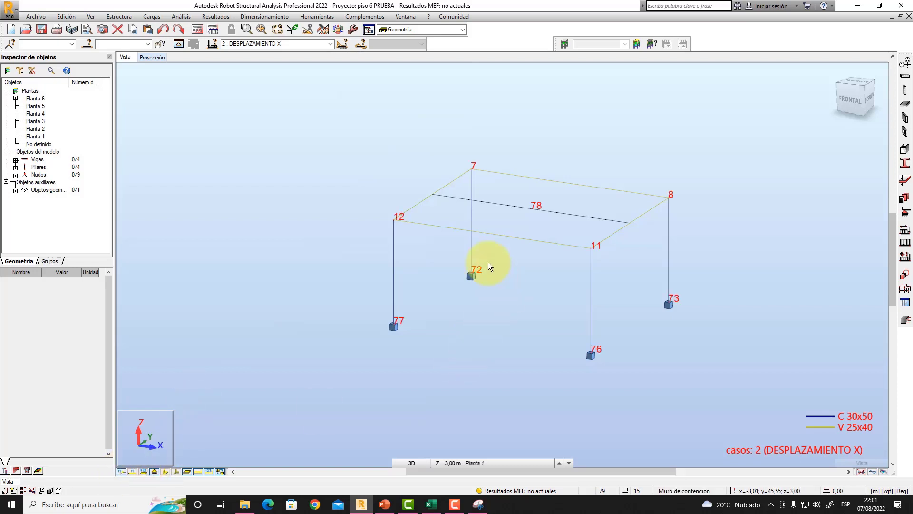
# - Delete the auxiliary line, keeping the central node at roof level
pyautogui.click(567, 215)
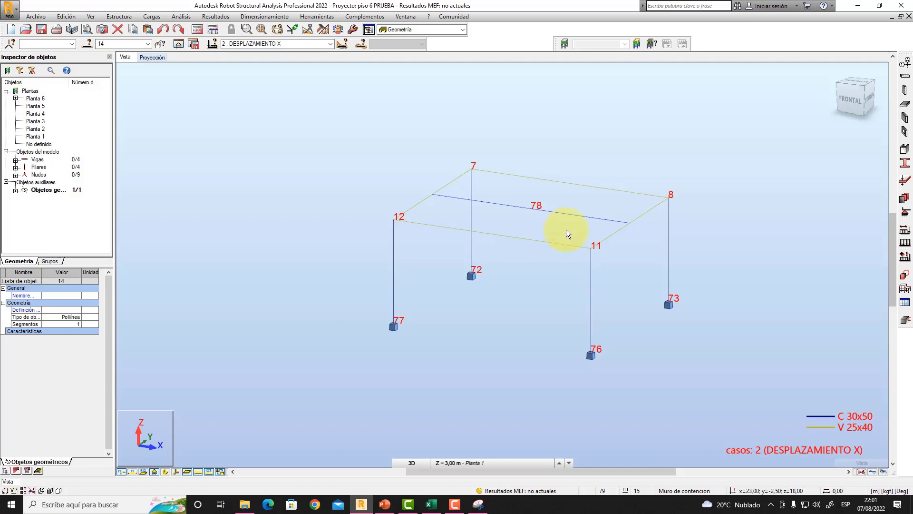
pyautogui.press('Delete')
pyautogui.moveTo(567, 229); pyautogui.dragTo(596, 190, button='middle')
pyautogui.scroll(1, 544, 218)
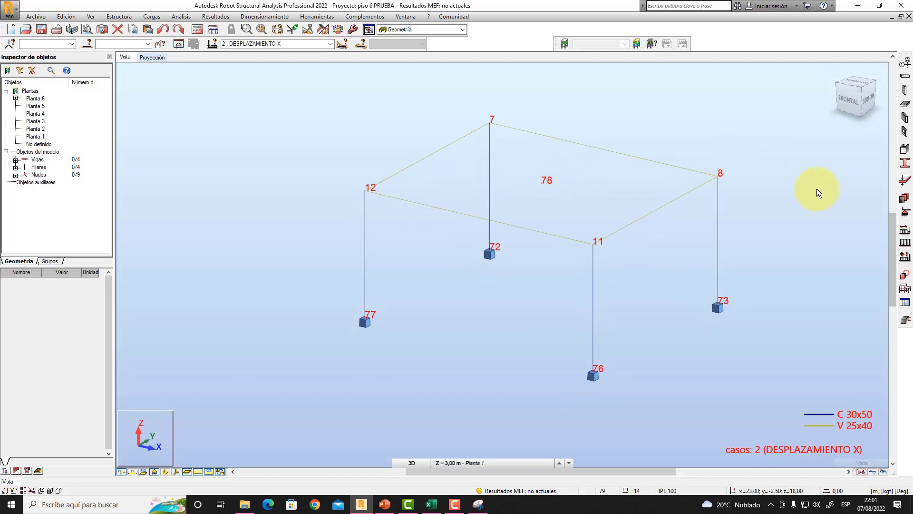
# - Start a rigid link definition with the Rigida type and review its blocked directions
pyautogui.click(907, 289)
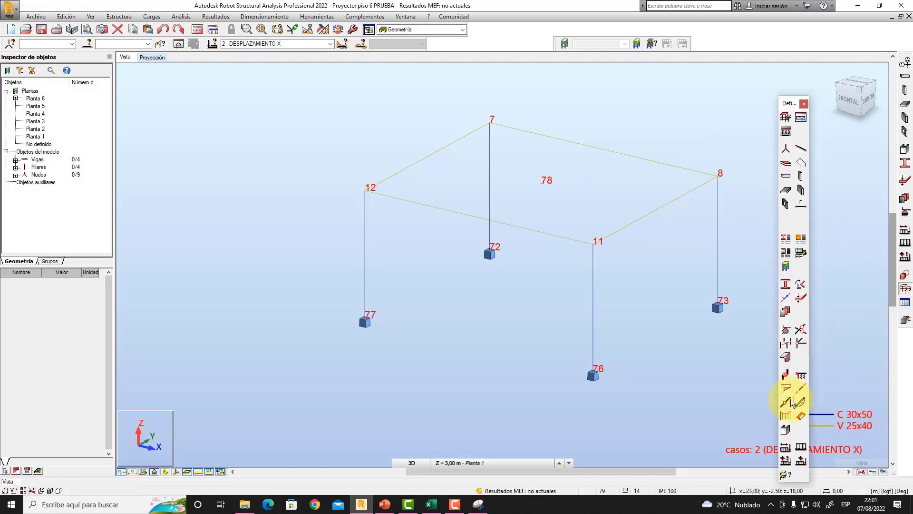
pyautogui.click(788, 355)
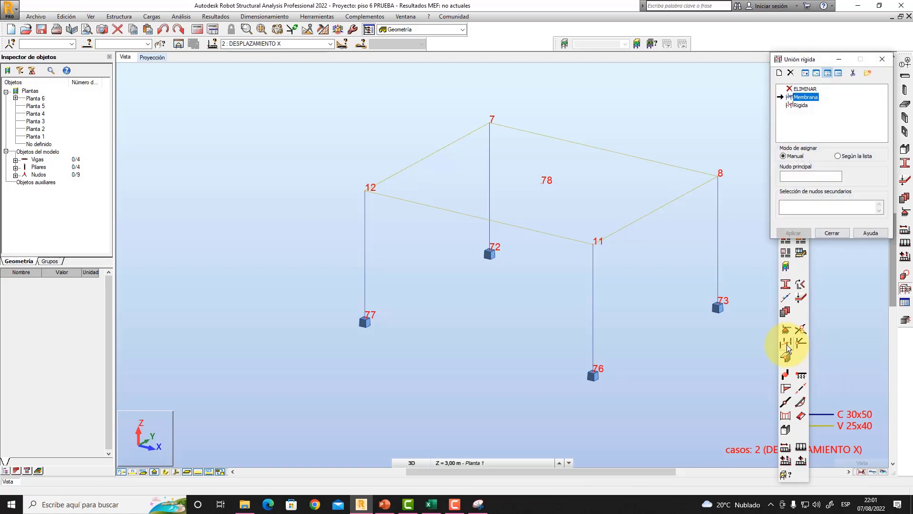
pyautogui.moveTo(820, 60); pyautogui.dragTo(807, 86)
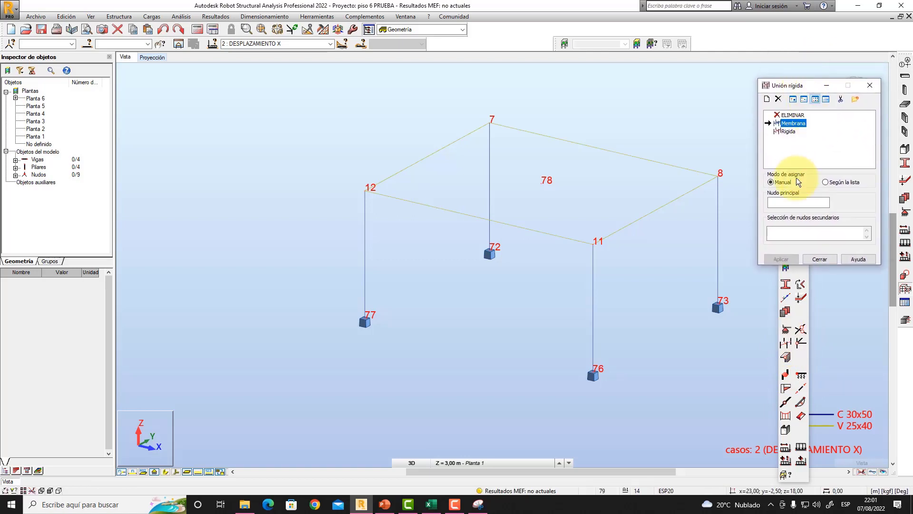
pyautogui.click(789, 202)
pyautogui.click(781, 132)
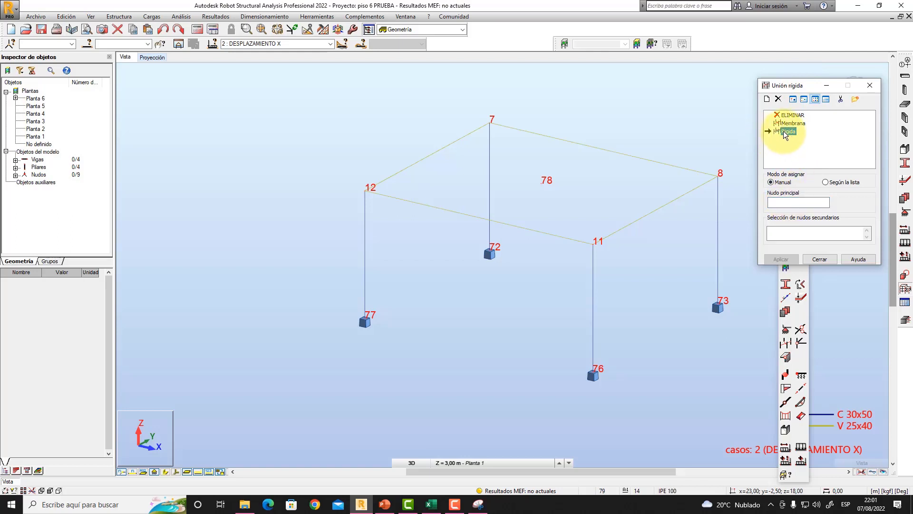
pyautogui.doubleClick(780, 132)
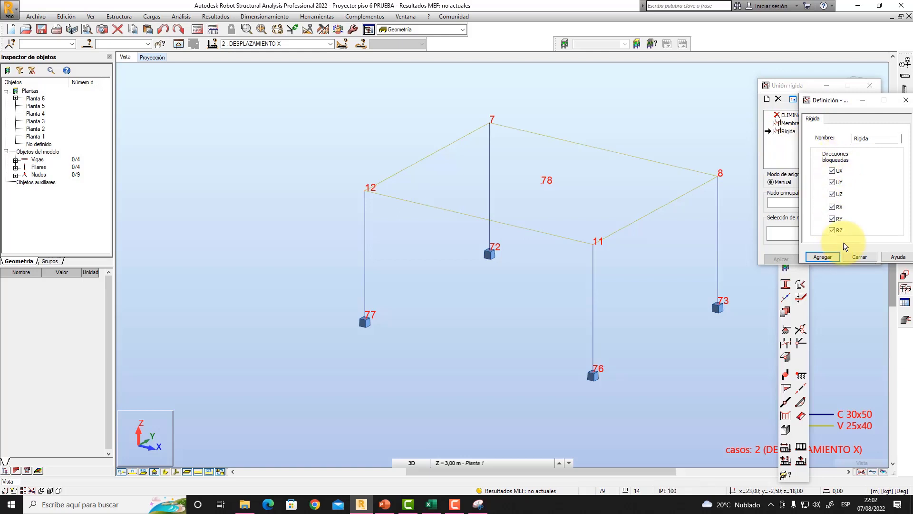
pyautogui.click(854, 257)
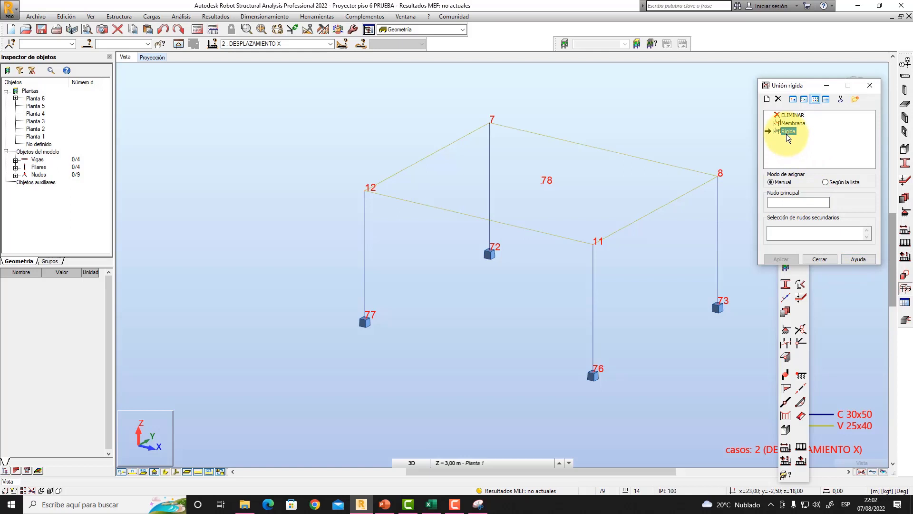
# - Apply the Rigida link with main node 78 and secondary nodes 8, 7, 12 and 11
pyautogui.click(788, 202)
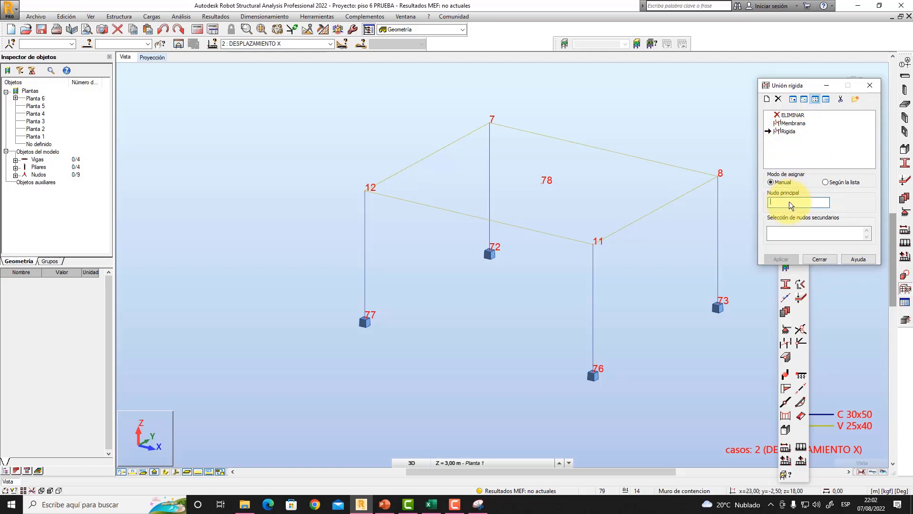
pyautogui.click(542, 185)
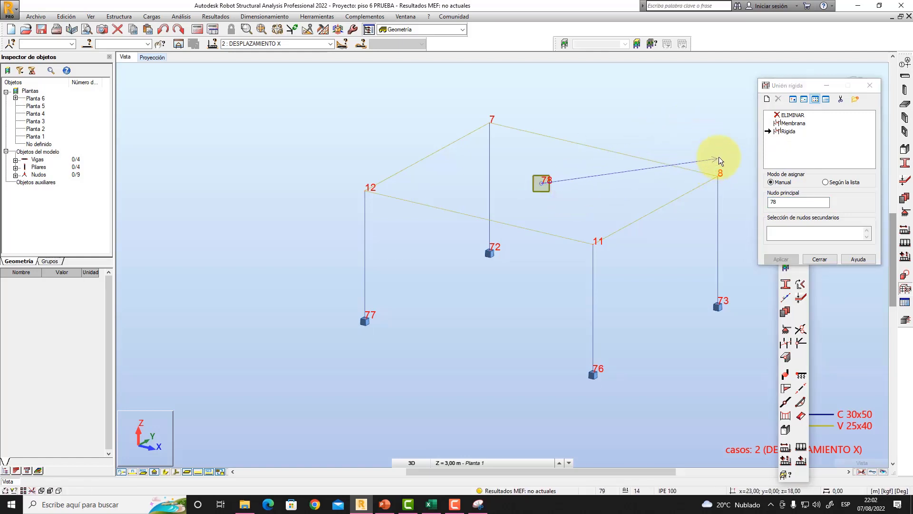
pyautogui.click(790, 233)
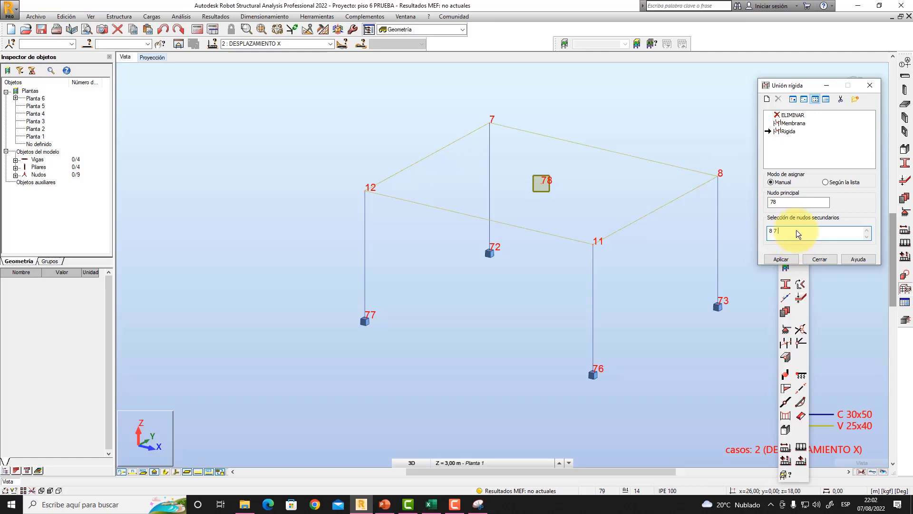
pyautogui.write('7 12 11')
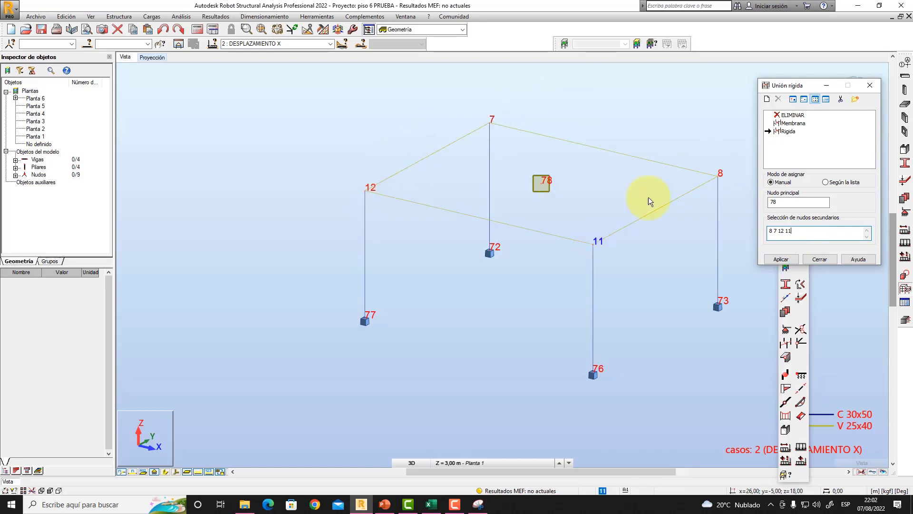
pyautogui.click(784, 258)
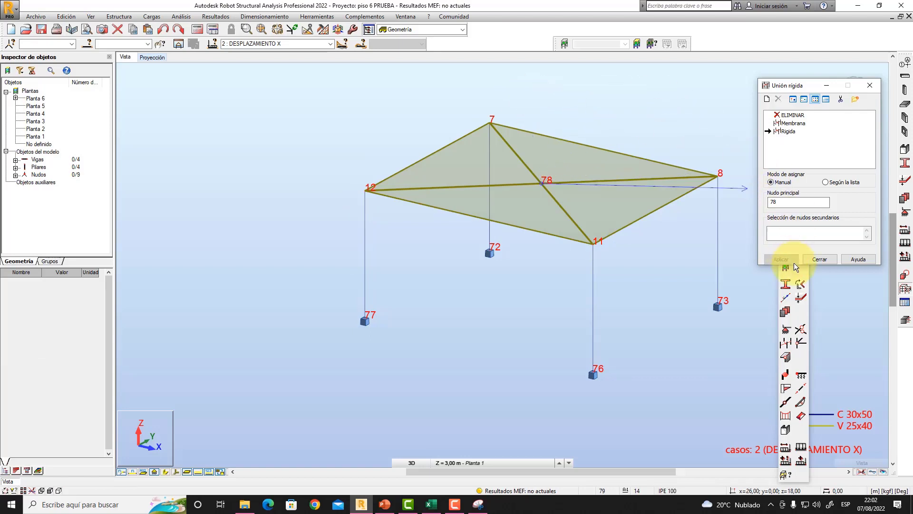
pyautogui.click(818, 258)
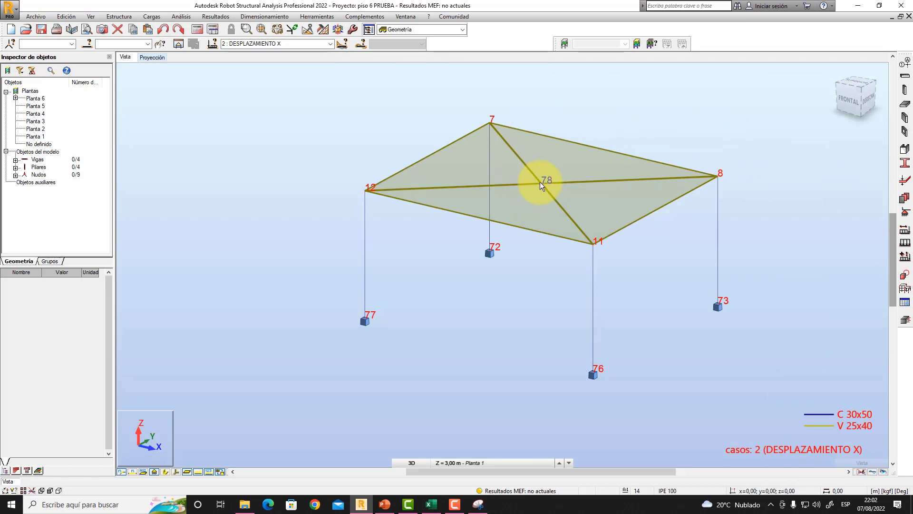
pyautogui.moveTo(672, 300)
pyautogui.mouseDown(button='middle')
pyautogui.moveTo(680, 298)
pyautogui.moveTo(663, 298)
pyautogui.mouseUp(button='middle')
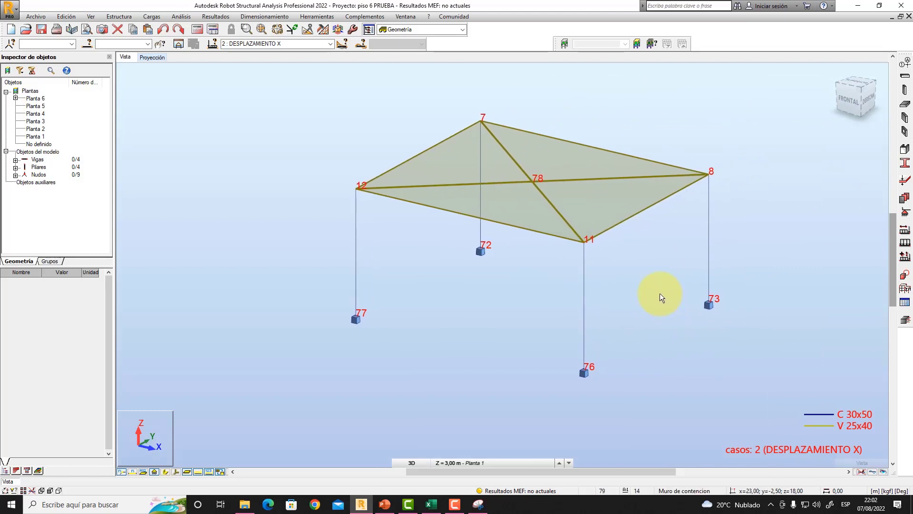
pyautogui.moveTo(660, 293); pyautogui.dragTo(612, 286, button='middle')
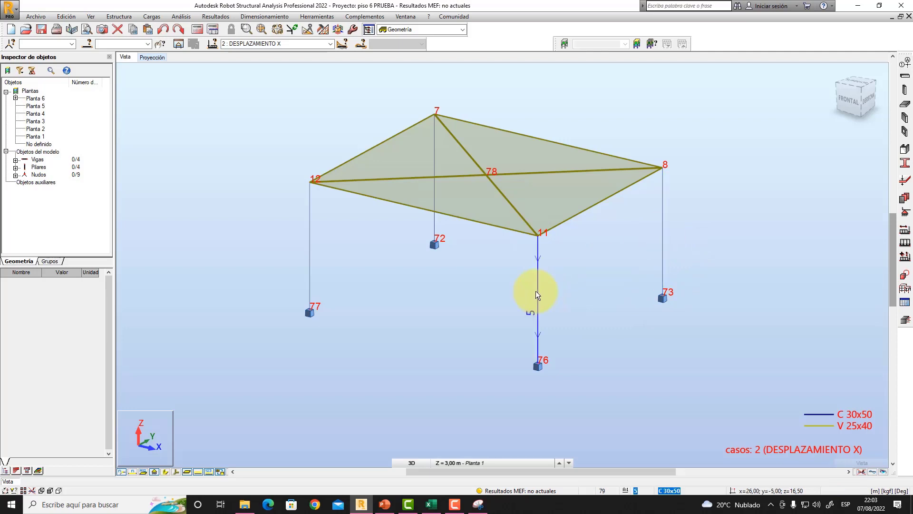
pyautogui.moveTo(601, 277); pyautogui.dragTo(632, 306, button='middle')
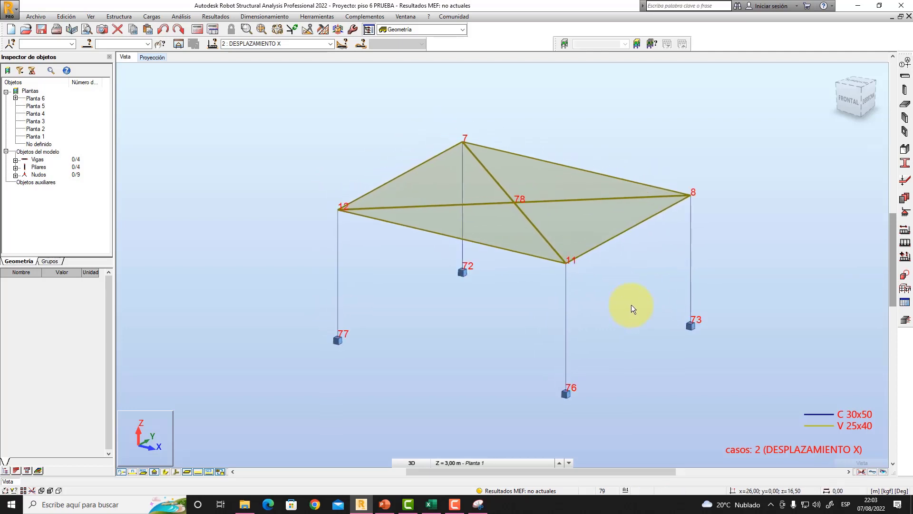
# - Make DESPLAZAMIENTO X the active load case and start a nodal force (Fuerza nodal) definition
pyautogui.click(329, 41)
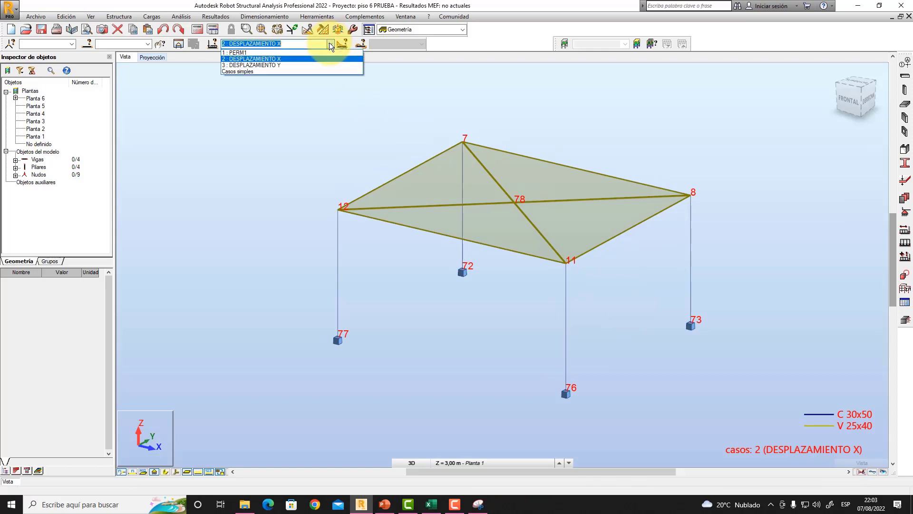
pyautogui.click(295, 58)
pyautogui.moveTo(336, 140); pyautogui.dragTo(356, 149, button='middle')
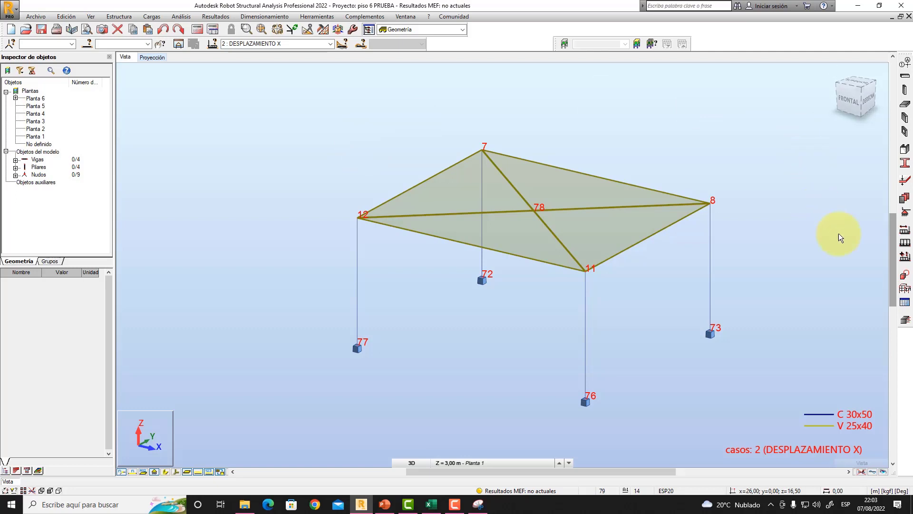
pyautogui.click(904, 243)
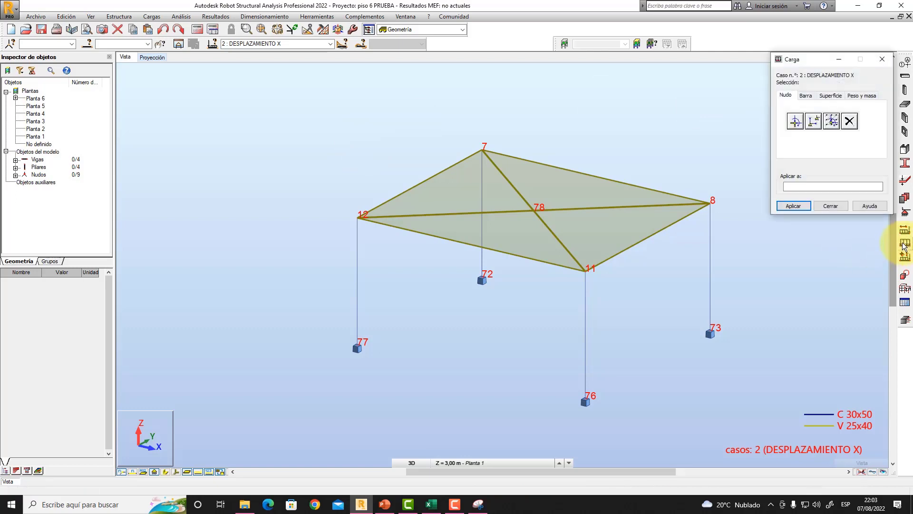
pyautogui.moveTo(802, 61); pyautogui.dragTo(774, 130)
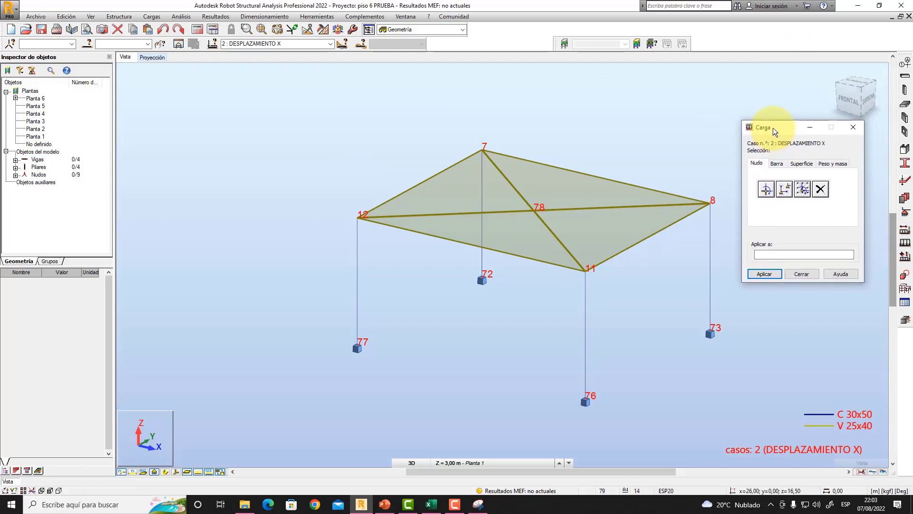
pyautogui.click(765, 190)
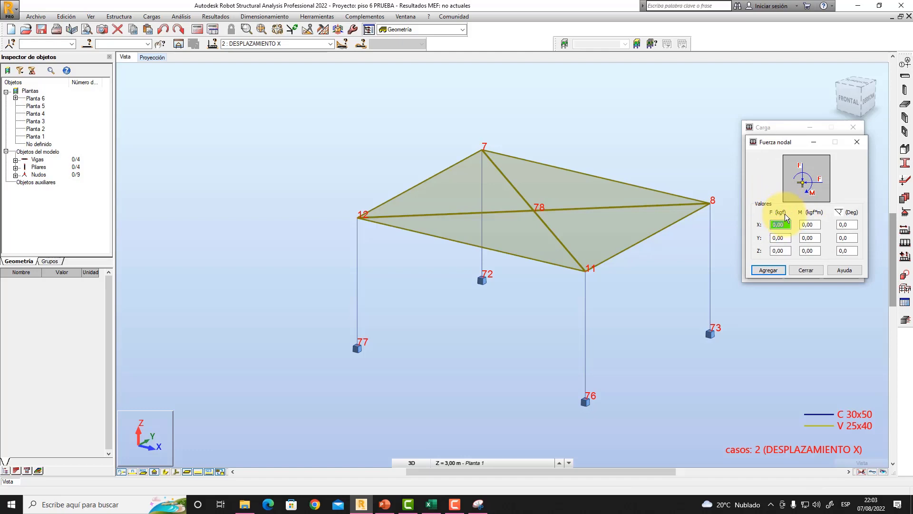
# - Check the sixth-floor FX value on the PowerPoint slide, then apply a 10848,50 kgf X force to central roof node 78
pyautogui.click(385, 505)
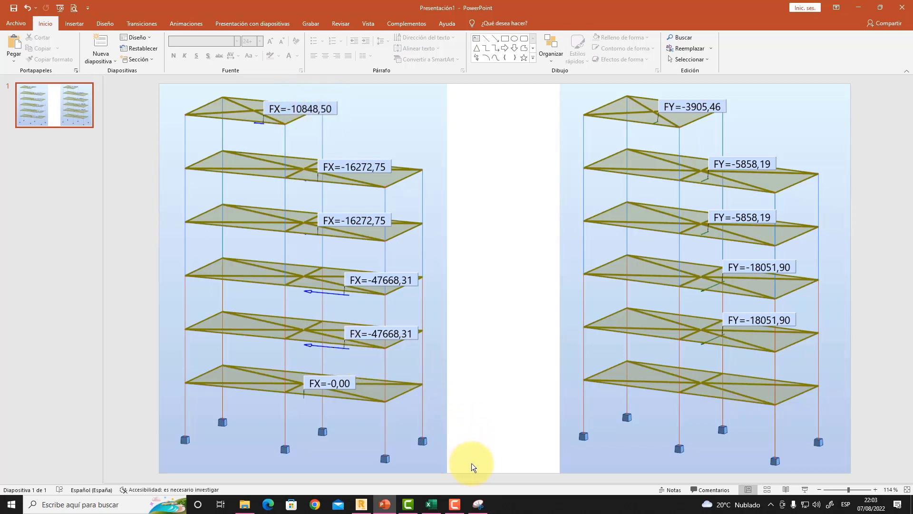
pyautogui.click(361, 504)
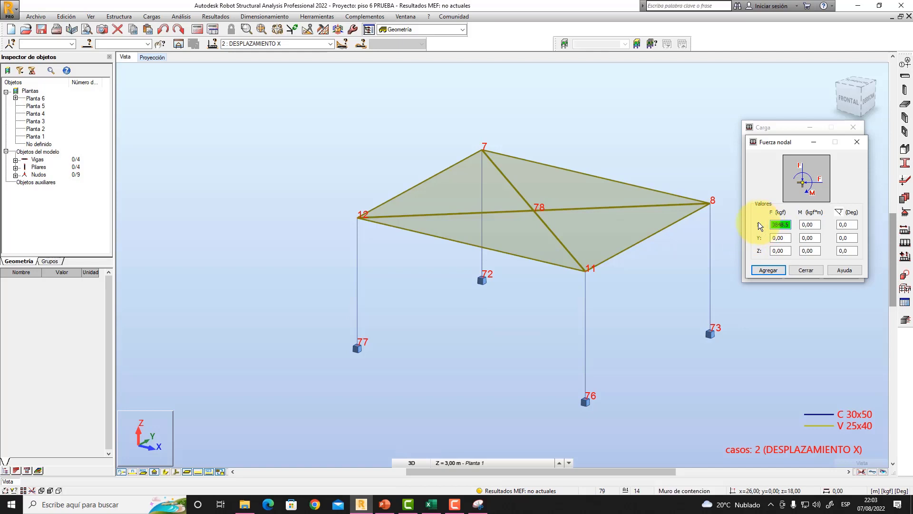
pyautogui.moveTo(789, 224); pyautogui.dragTo(764, 223)
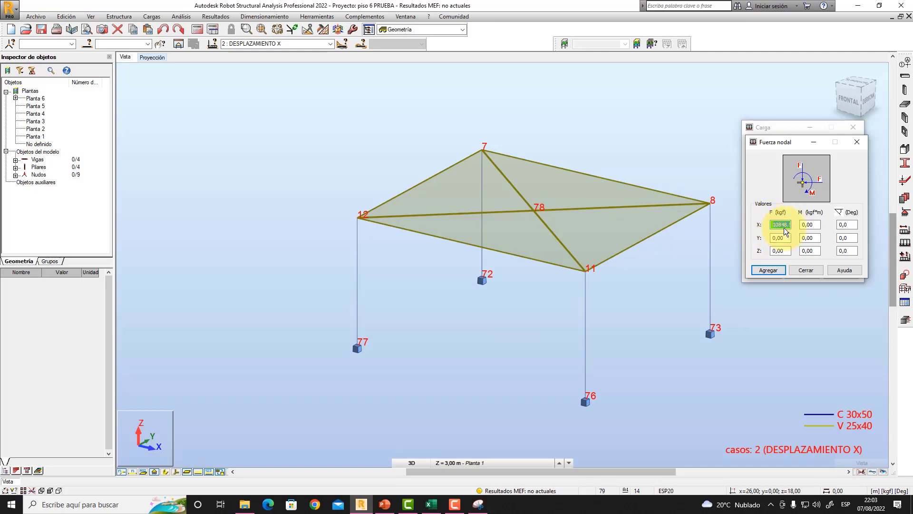
pyautogui.click(385, 503)
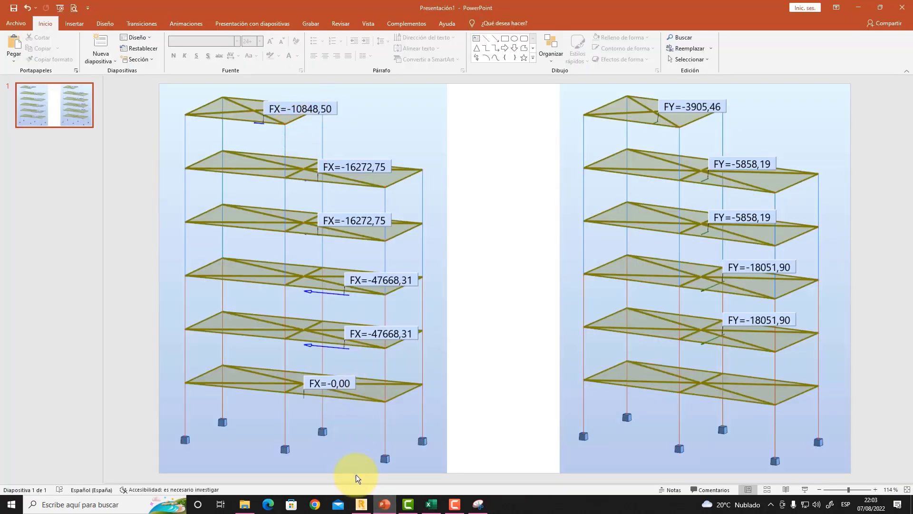
pyautogui.click(361, 504)
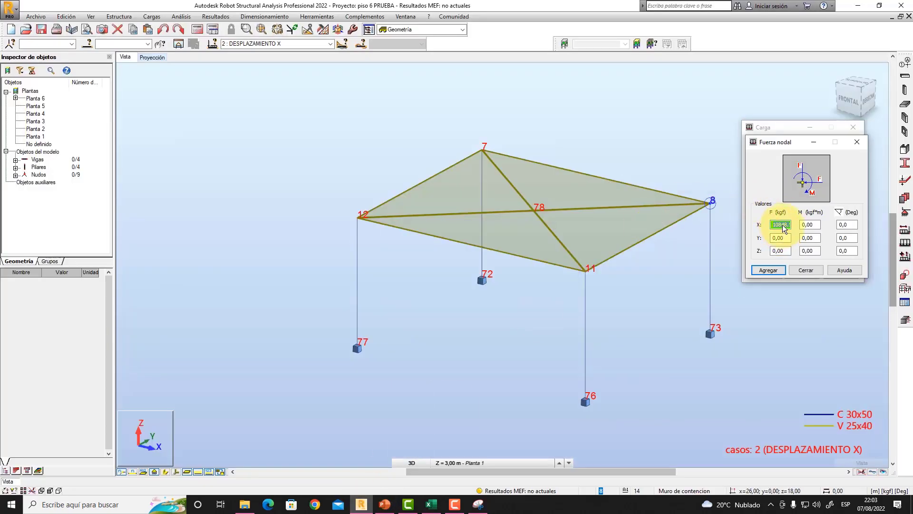
pyautogui.click(768, 270)
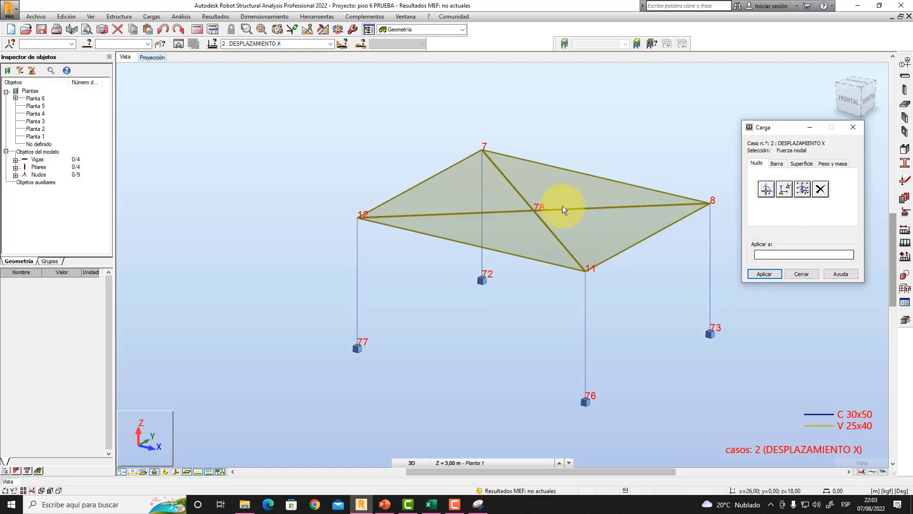
pyautogui.click(534, 211)
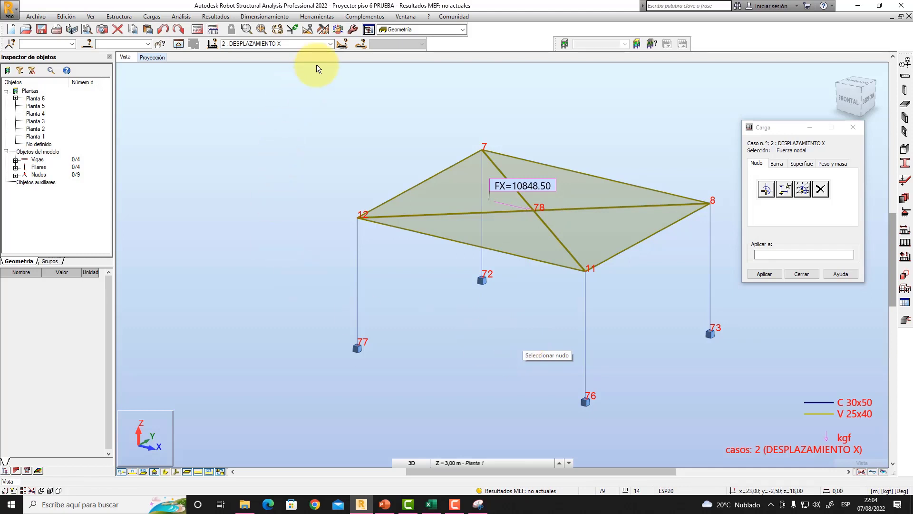
# - Make DESPLAZAMIENTO Y the active load case and start a nodal force with the X component set to 0
pyautogui.click(330, 44)
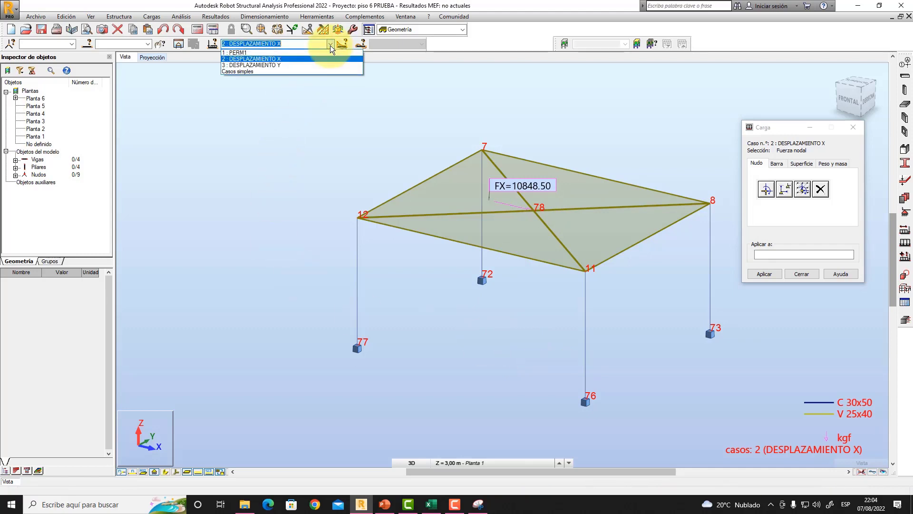
pyautogui.click(280, 65)
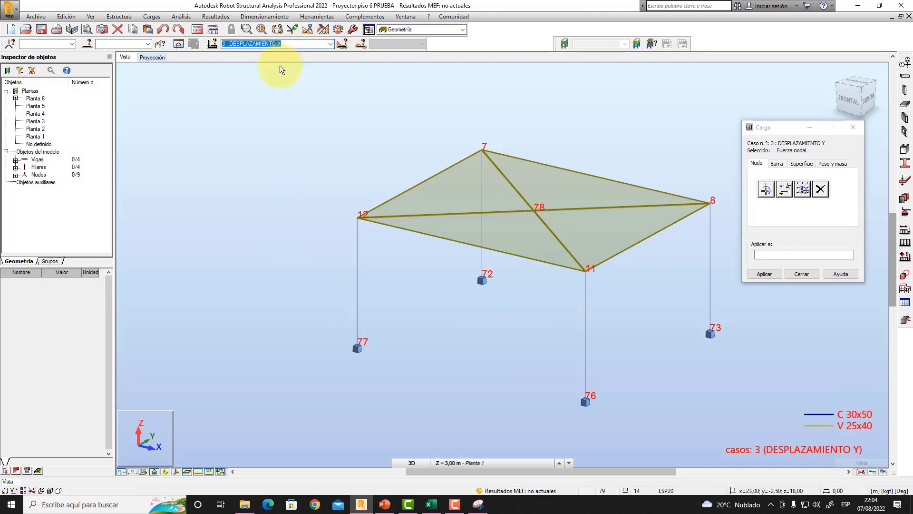
pyautogui.click(384, 505)
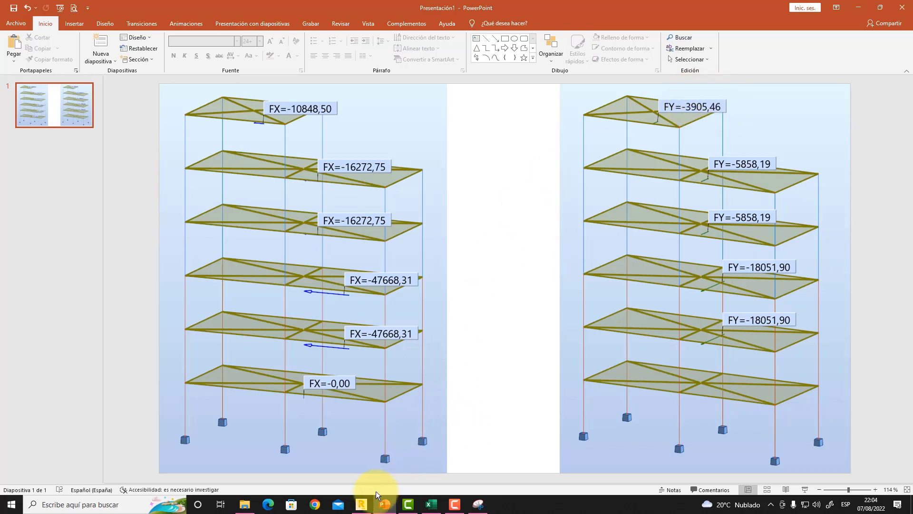
pyautogui.click(361, 503)
pyautogui.click(766, 188)
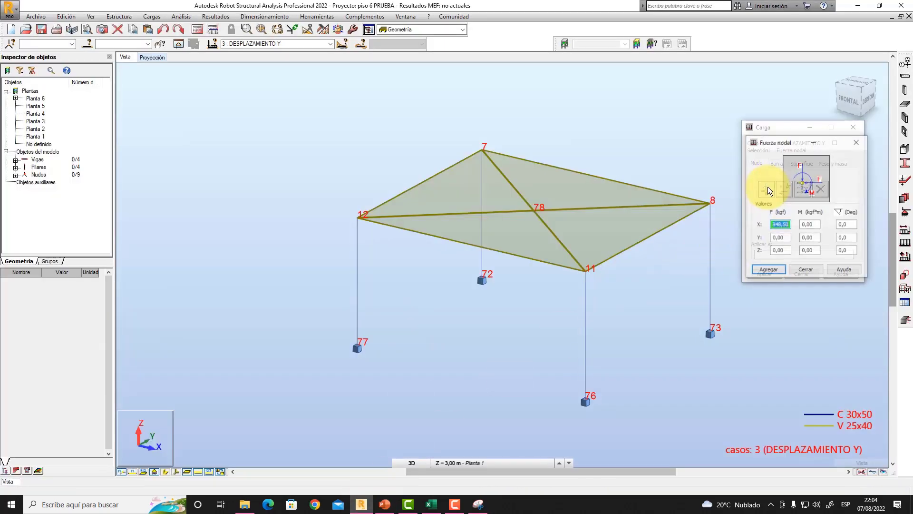
pyautogui.write('0')
pyautogui.press('Tab')
# - Set the nodal force's Y component to 3905,46 kgf, checking the sixth-floor FY value on the PowerPoint slide
pyautogui.write('3')
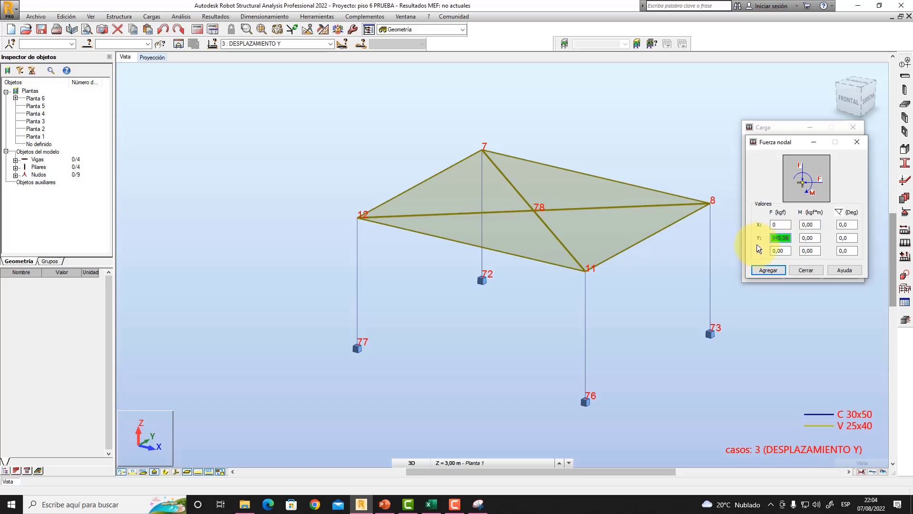
pyautogui.moveTo(778, 239); pyautogui.dragTo(758, 238)
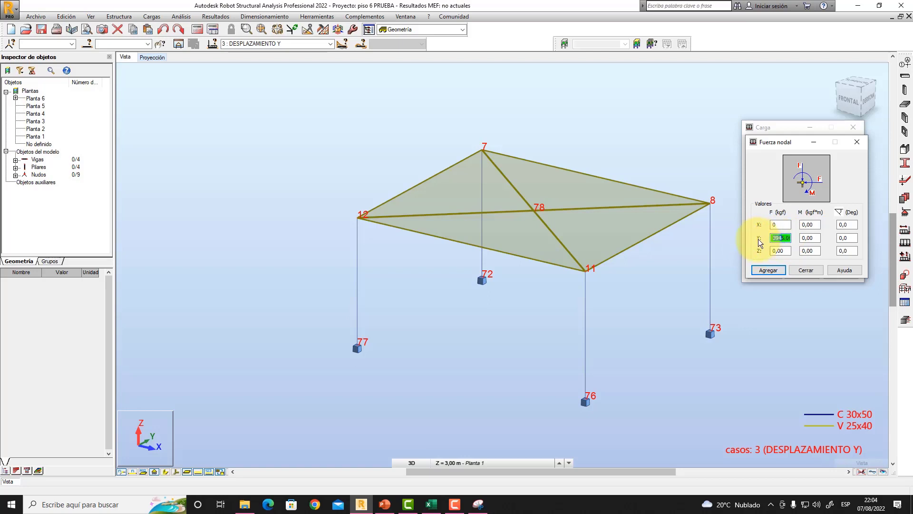
pyautogui.click(384, 505)
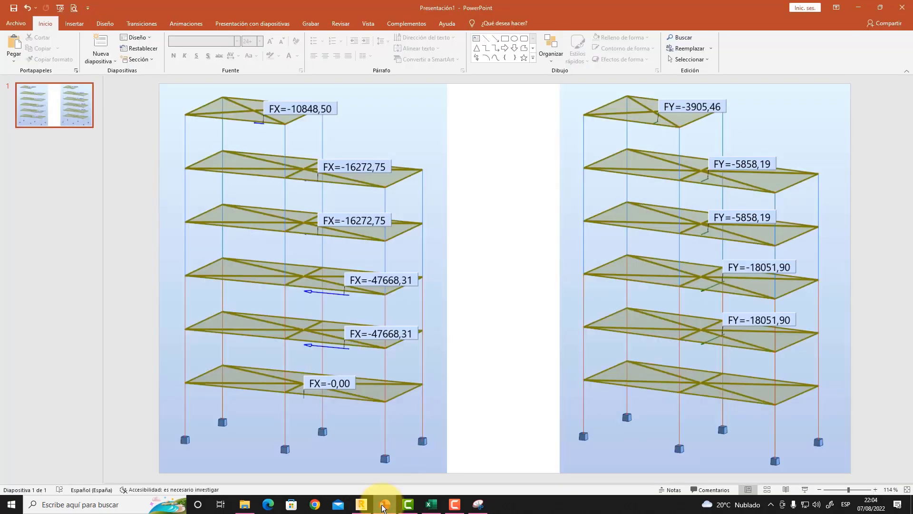
pyautogui.click(383, 506)
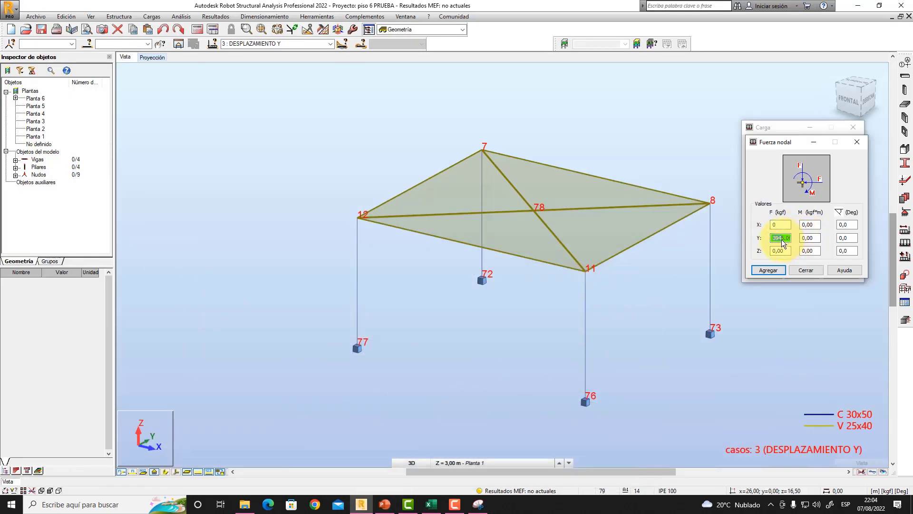
pyautogui.write('05,0')
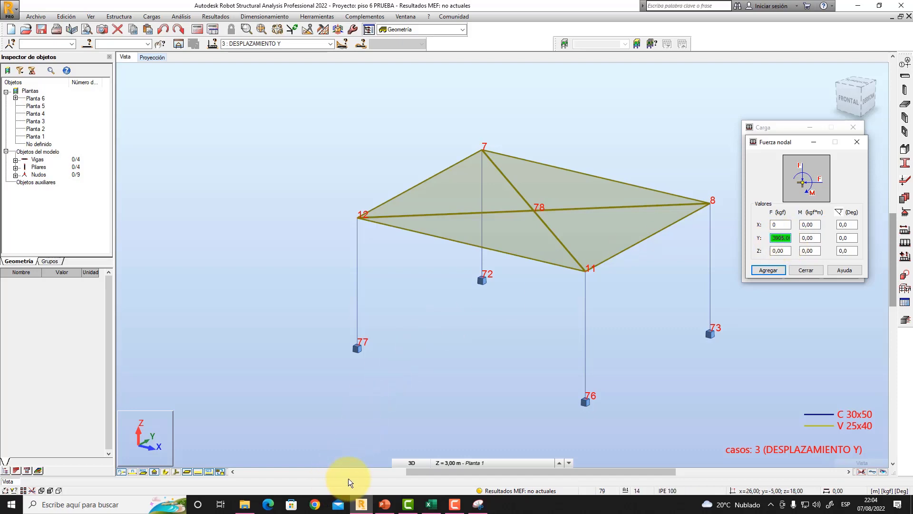
pyautogui.click(383, 506)
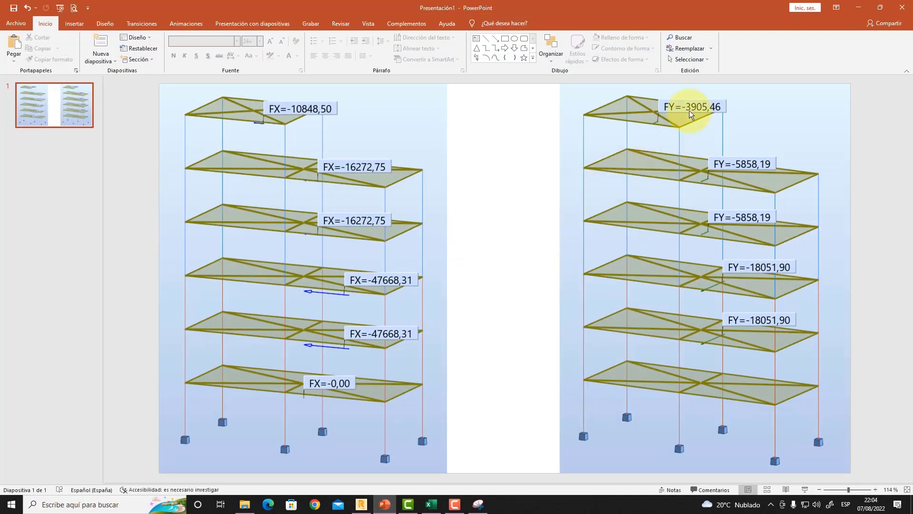
pyautogui.click(369, 503)
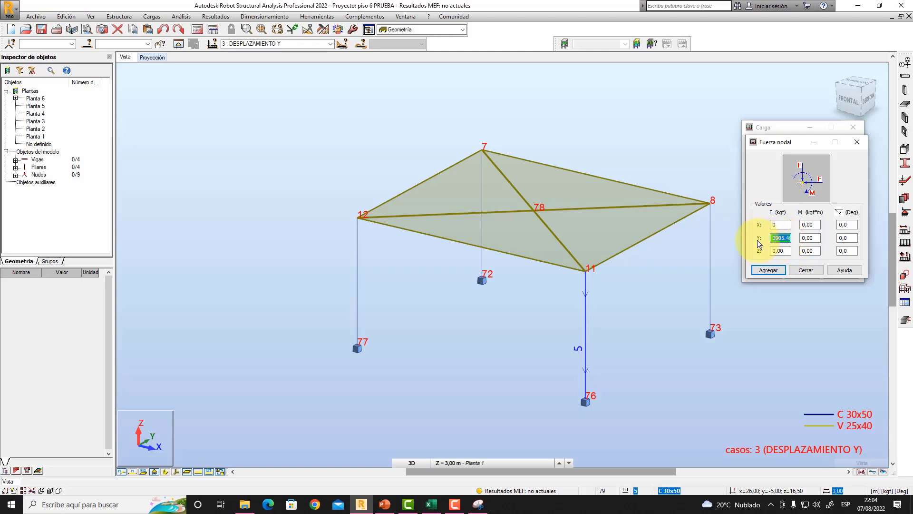
# - Apply the Y nodal force to central roof node 78 and close the load definition
pyautogui.click(759, 270)
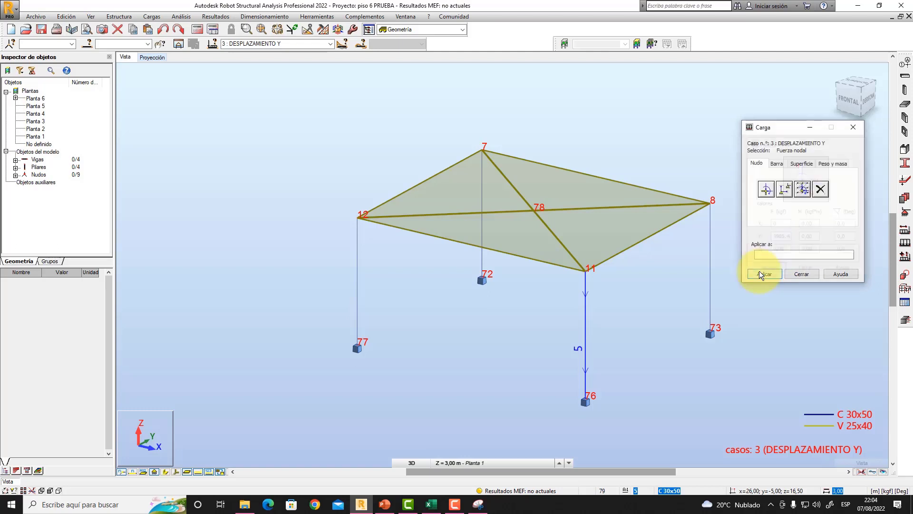
pyautogui.click(535, 209)
pyautogui.click(797, 275)
pyautogui.click(796, 274)
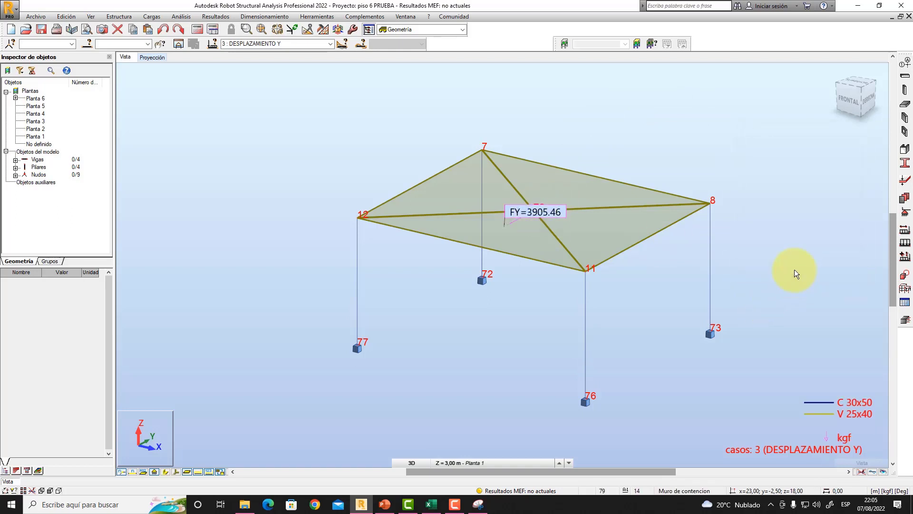
# - Hide the node numbers and display the beam and column section shapes in the 3D view
pyautogui.moveTo(662, 133); pyautogui.dragTo(674, 147, button='middle')
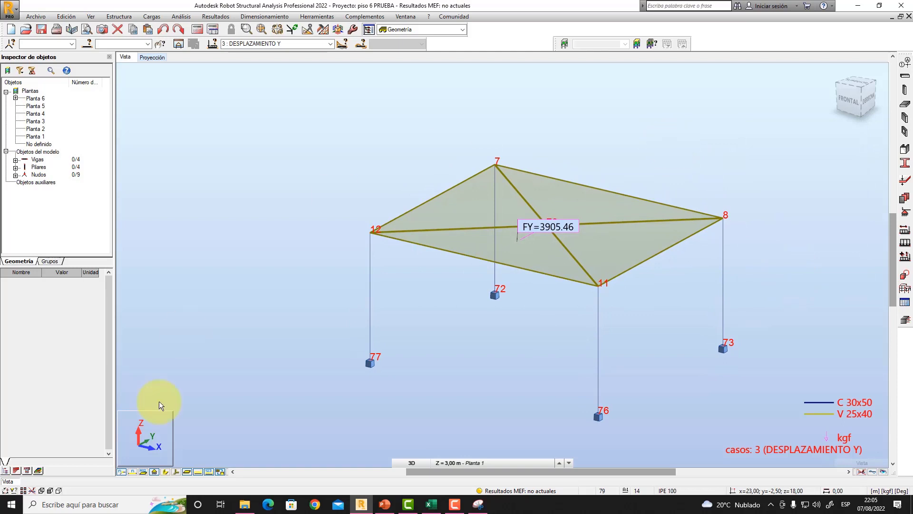
pyautogui.click(121, 472)
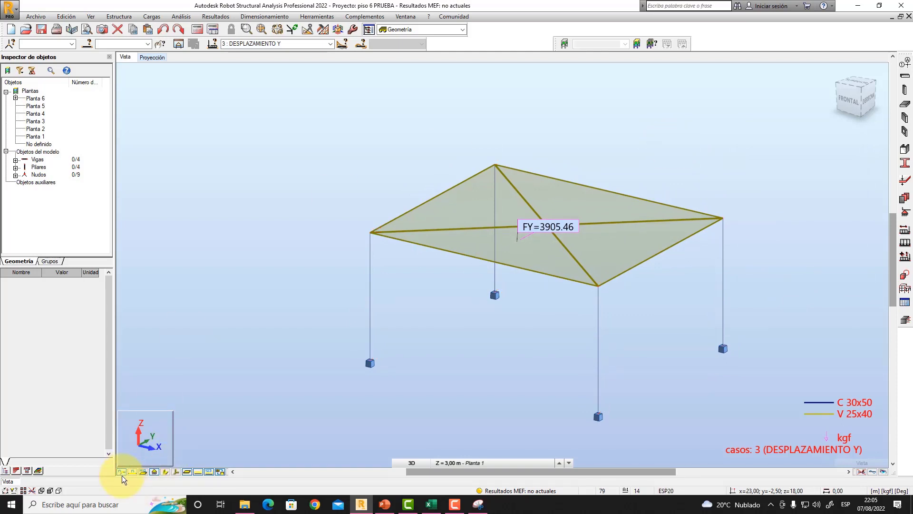
pyautogui.rightClick(529, 319)
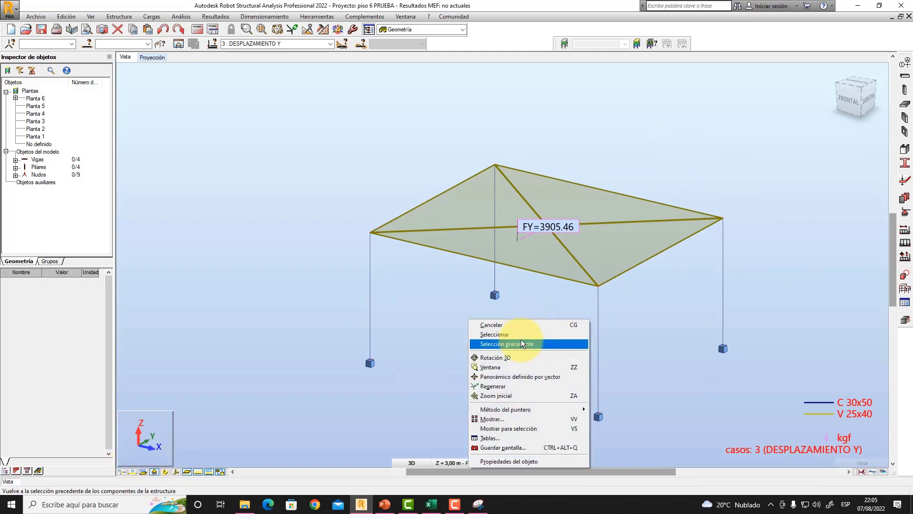
pyautogui.click(516, 355)
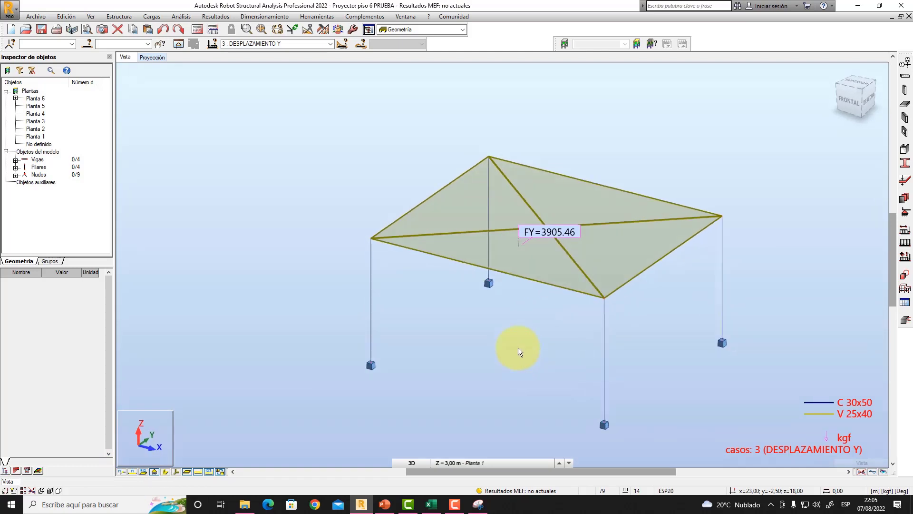
pyautogui.click(166, 471)
pyautogui.moveTo(453, 352); pyautogui.dragTo(439, 313, button='middle')
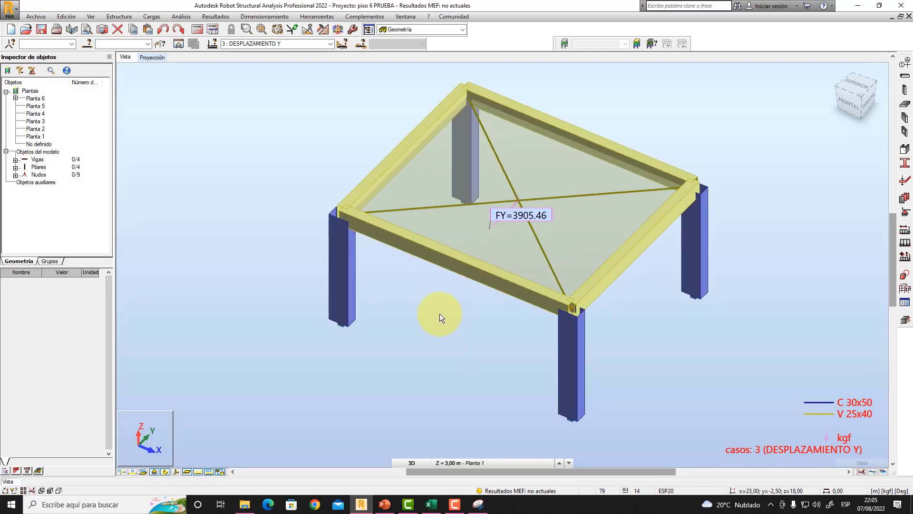
# - Review the roof node's applied force in load cases DESPLAZAMIENTO X and DESPLAZAMIENTO Y
pyautogui.click(329, 44)
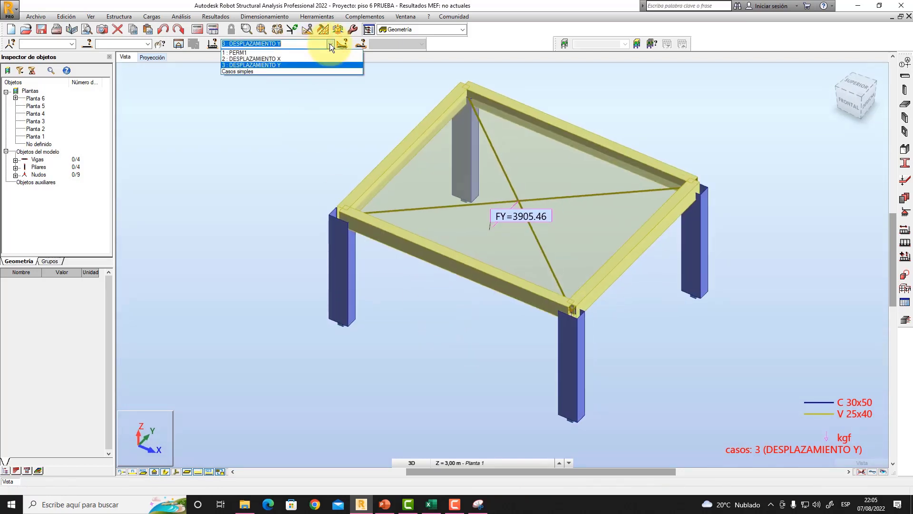
pyautogui.click(284, 58)
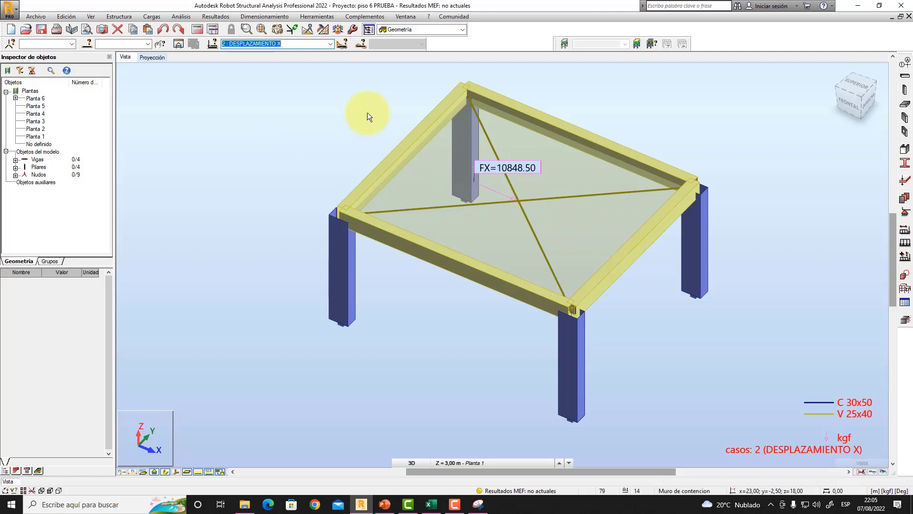
pyautogui.click(330, 44)
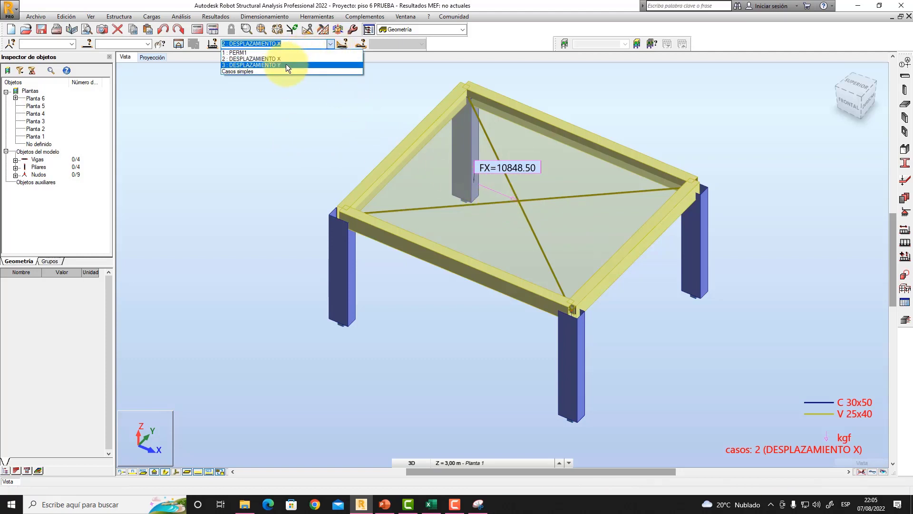
pyautogui.click(286, 64)
pyautogui.keyDown('shift'); pyautogui.moveTo(533, 241); pyautogui.dragTo(358, 188, button='middle'); pyautogui.keyUp('shift')
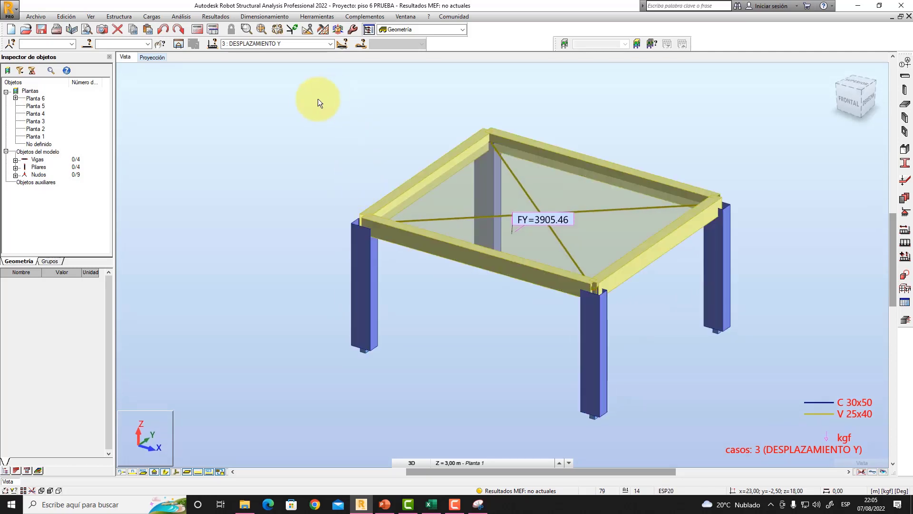
# - Calculate the one-storey model and open the building diagrams (Diagramas para edificios)
pyautogui.click(198, 30)
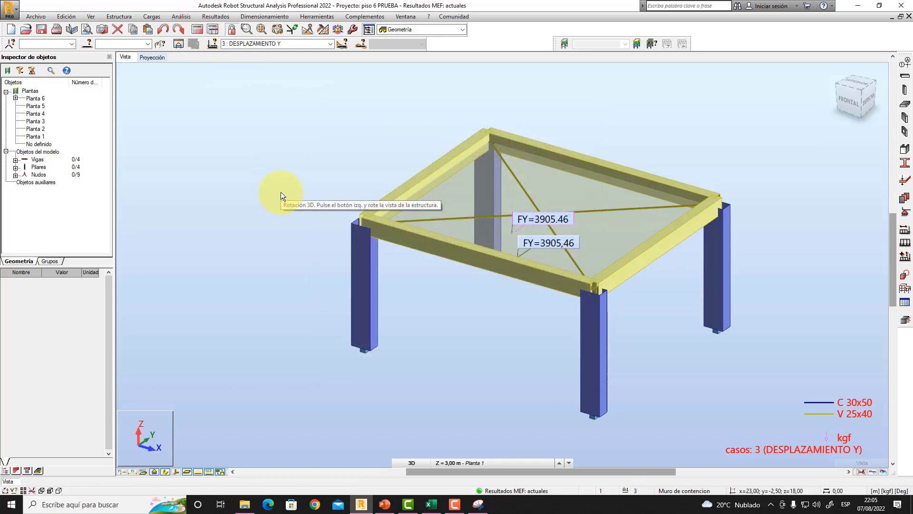
pyautogui.click(216, 15)
pyautogui.click(256, 179)
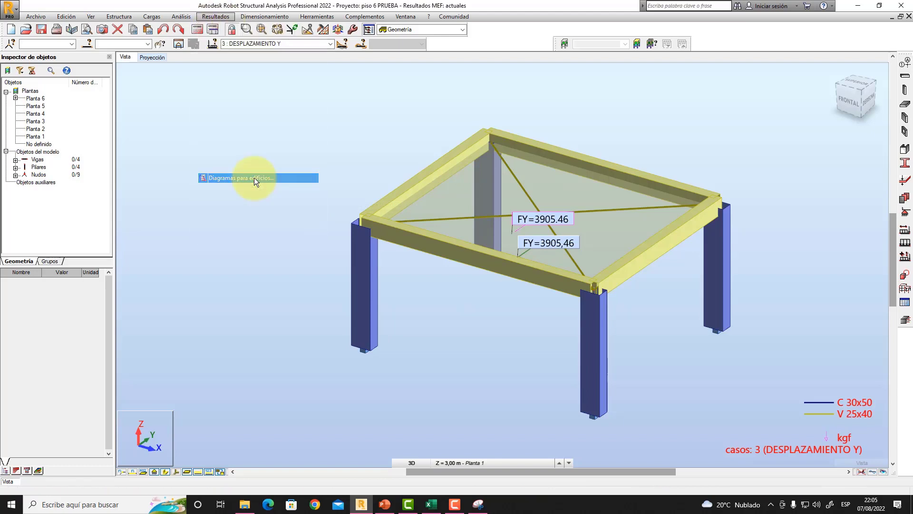
# - Turn off the reduced FY force and the annotations in the building diagrams and apply the change to the view
pyautogui.click(163, 234)
pyautogui.click(153, 259)
pyautogui.click(154, 312)
pyautogui.moveTo(336, 164); pyautogui.dragTo(369, 165, button='middle')
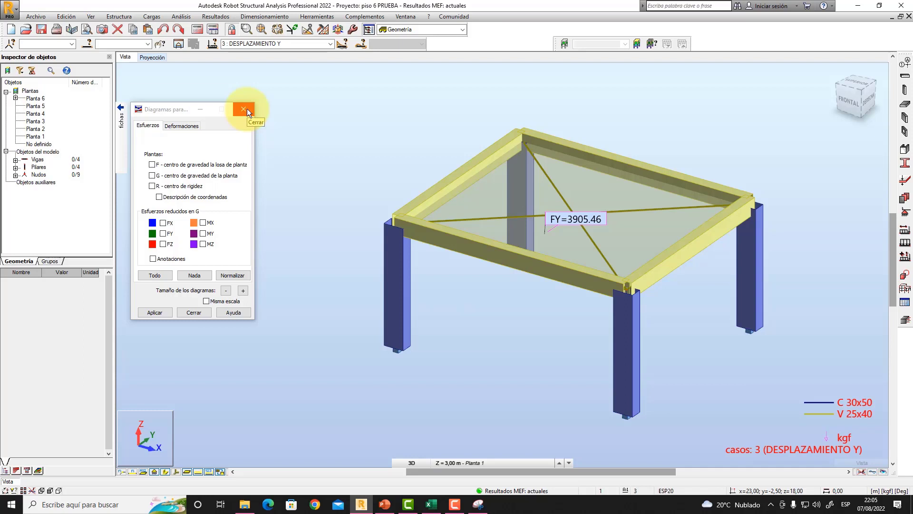
# - Display the mean floor displacement UX for load case DESPLAZAMIENTO X in the building diagrams
pyautogui.click(185, 124)
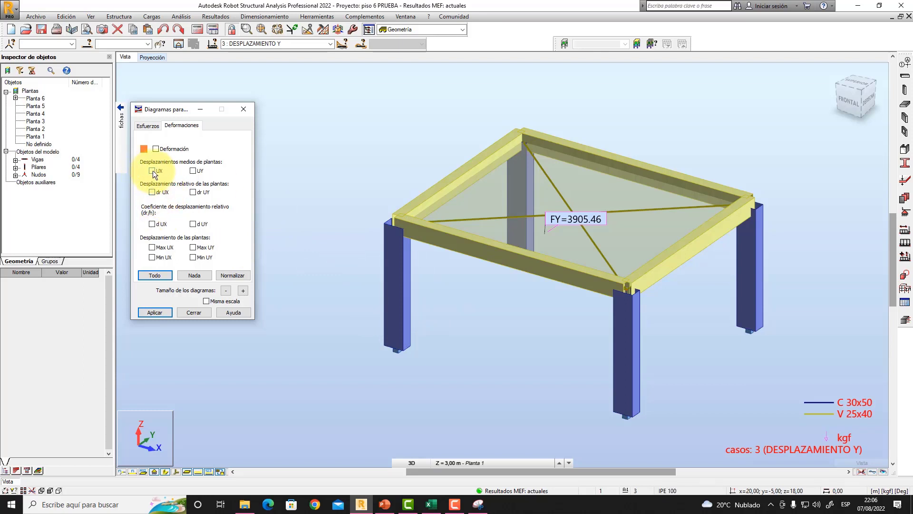
pyautogui.click(327, 44)
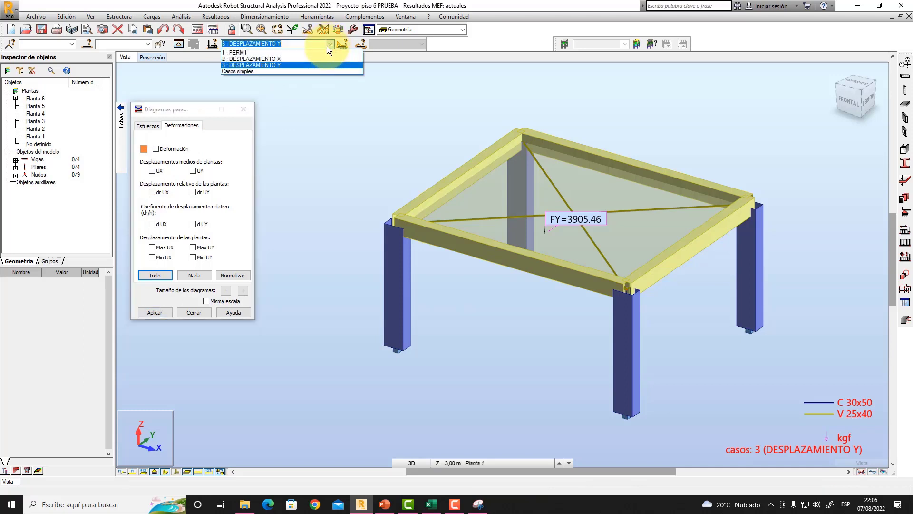
pyautogui.click(278, 59)
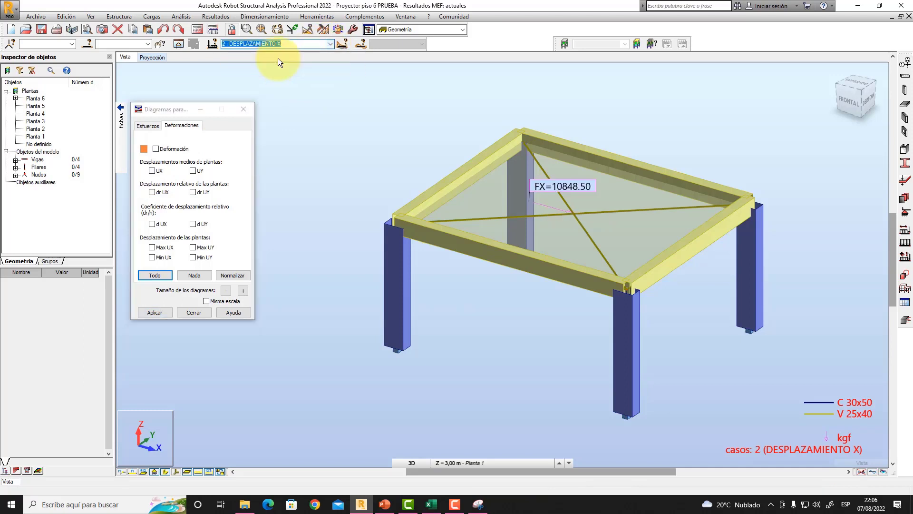
pyautogui.click(152, 172)
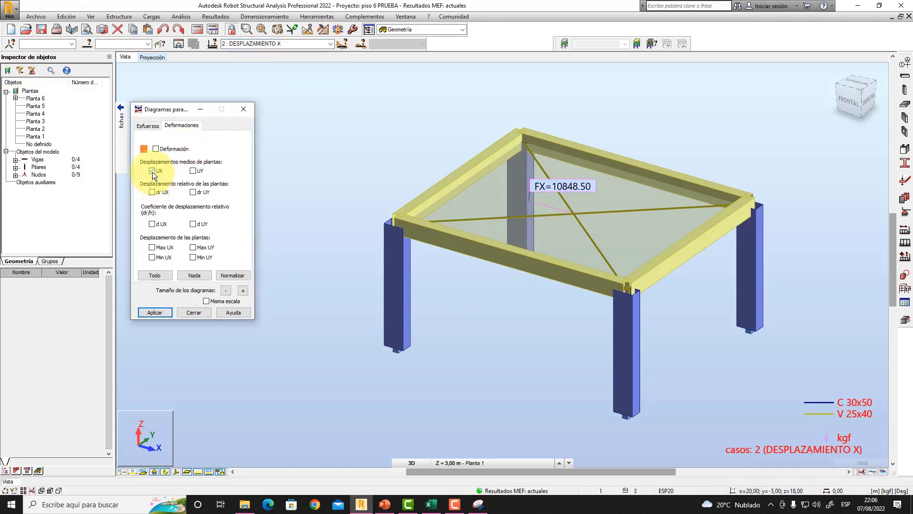
pyautogui.click(155, 312)
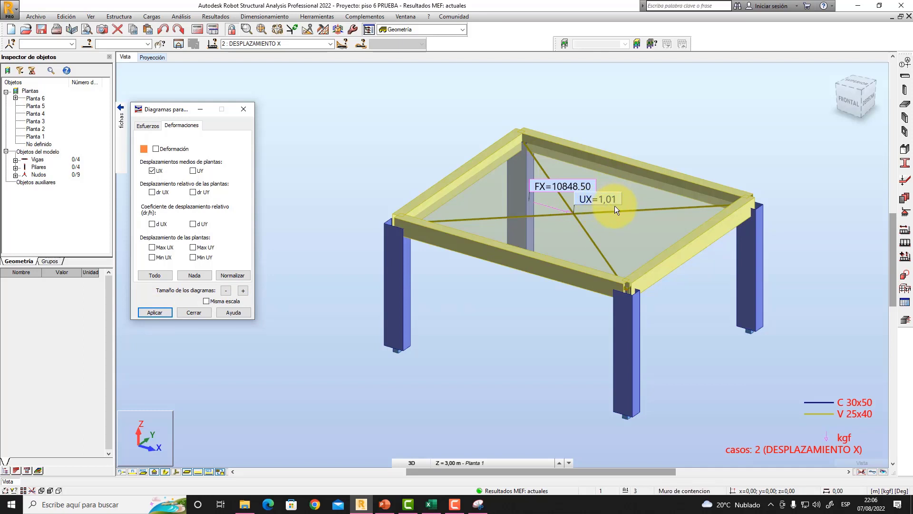
# - Remove the mean floor displacement UX from the view and close the building diagrams
pyautogui.click(152, 171)
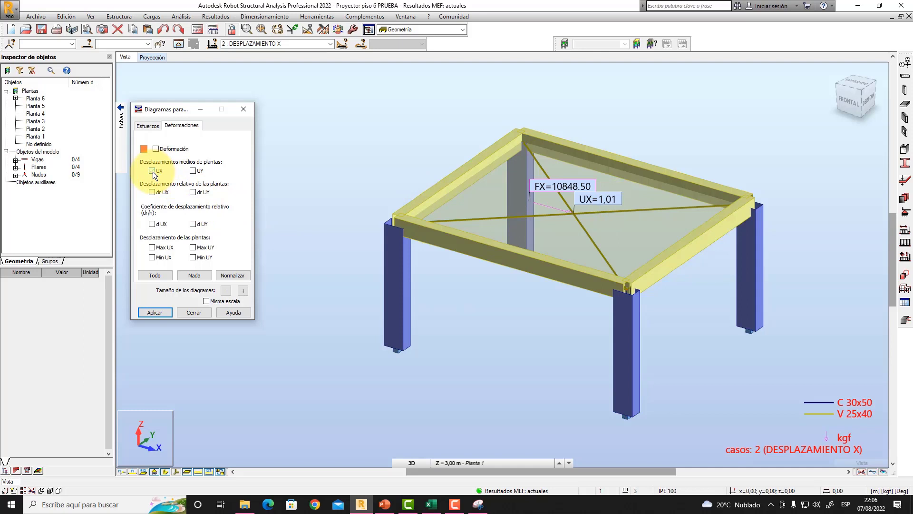
pyautogui.click(152, 313)
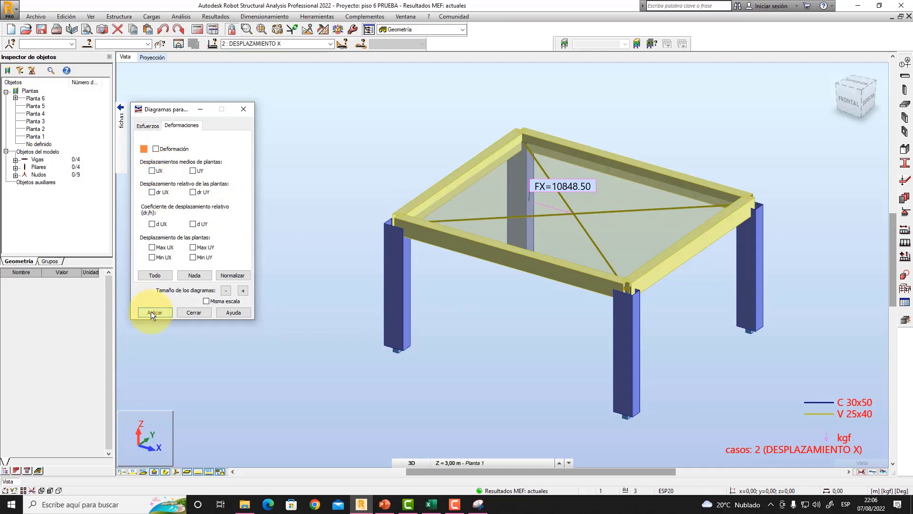
pyautogui.click(190, 313)
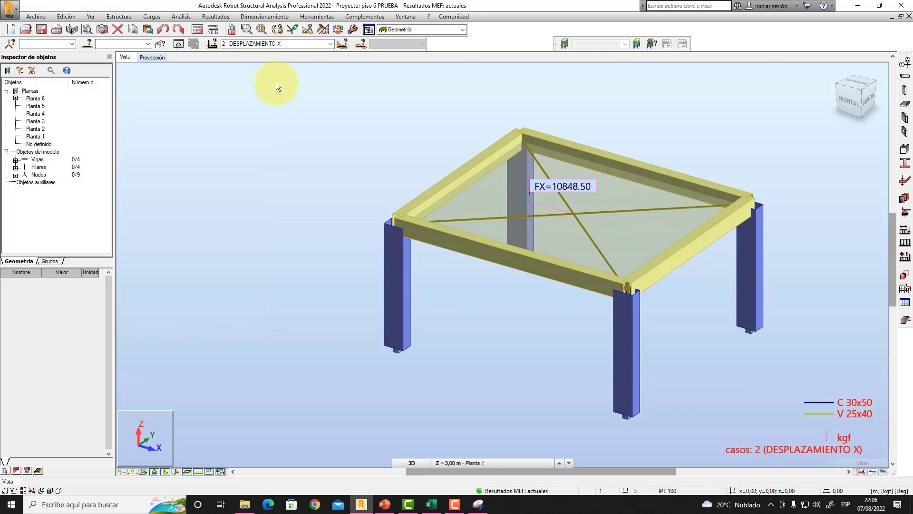
# - Display the bar deformation diagram for DESPLAZAMIENTO X and hide the beam and column section shapes
pyautogui.click(217, 16)
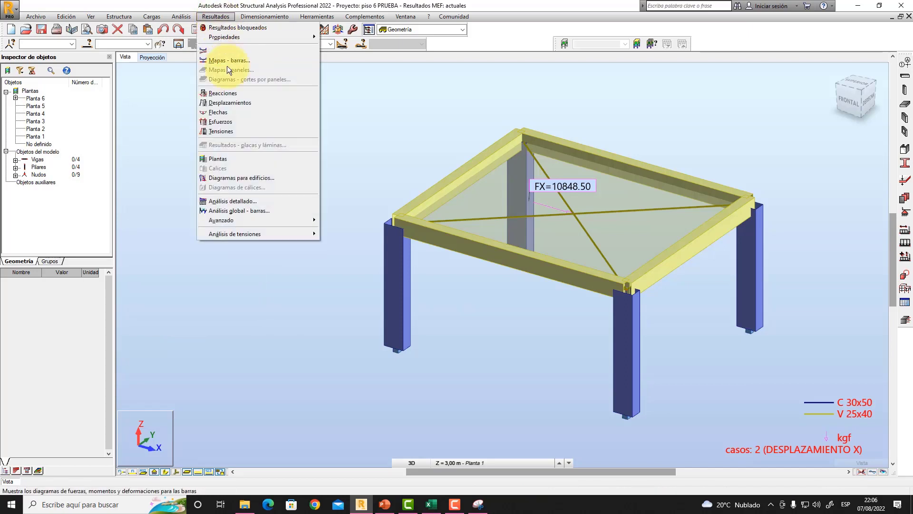
pyautogui.click(234, 50)
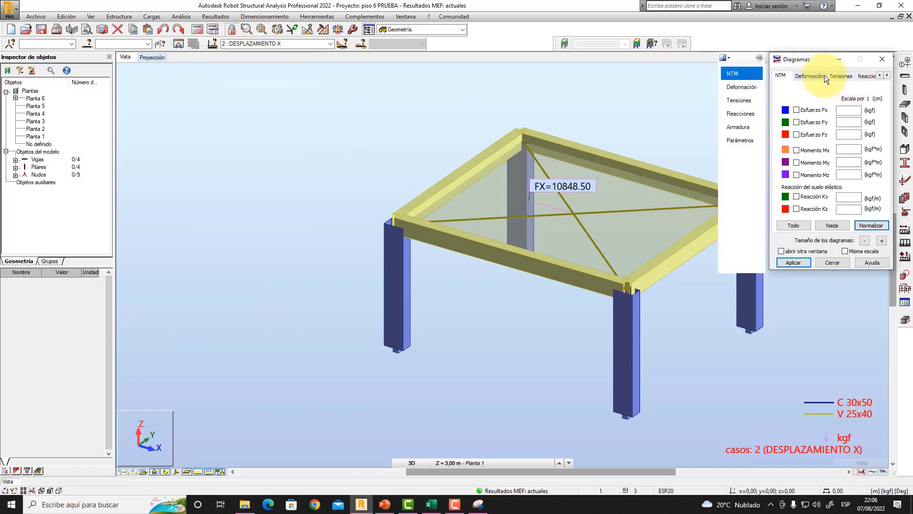
pyautogui.click(811, 75)
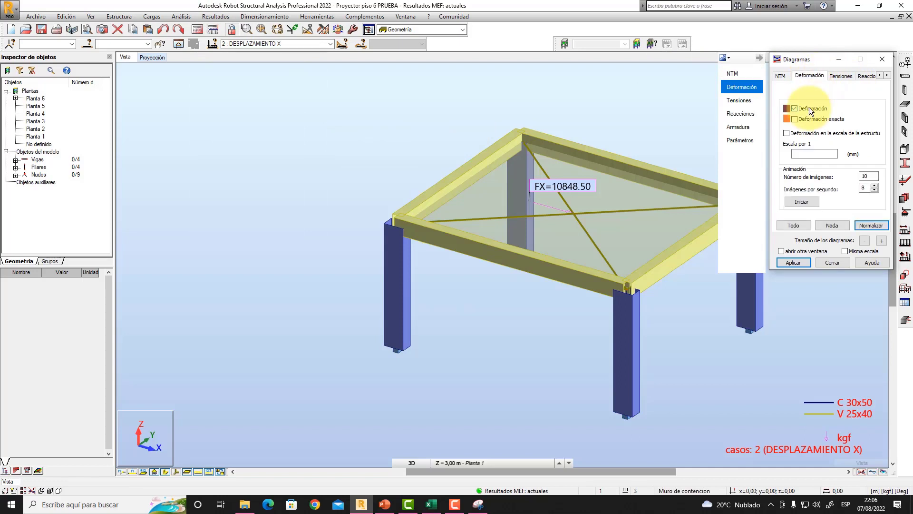
pyautogui.click(792, 262)
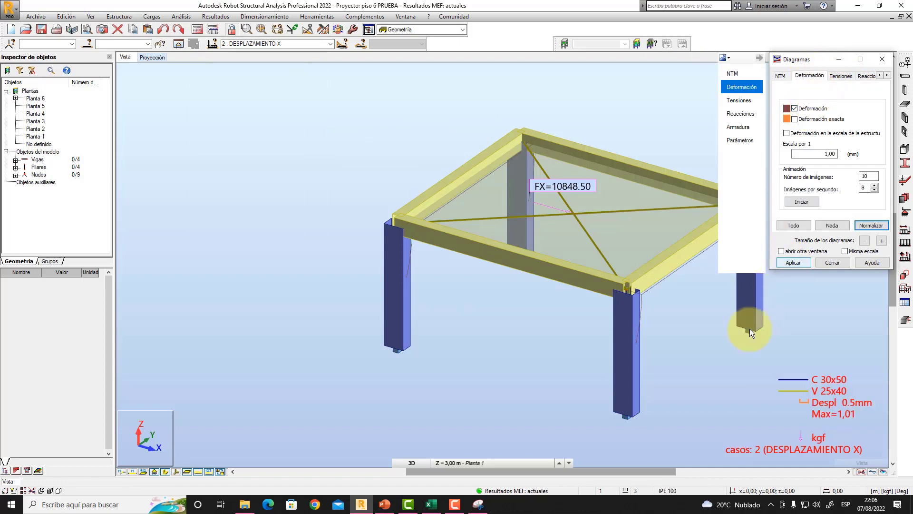
pyautogui.click(165, 471)
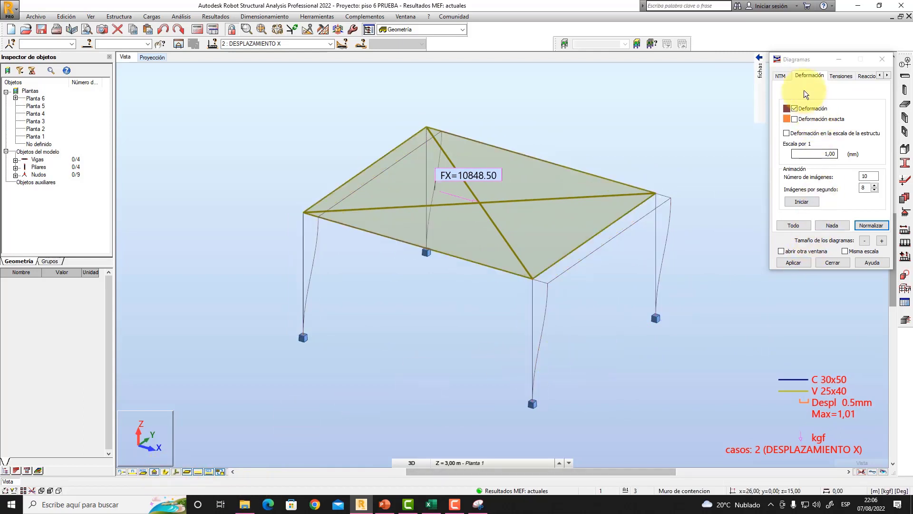
# - Set the deformation diagram's description to text with local extreme values (extremos locales) and apply it to the frame
pyautogui.moveTo(761, 79)
pyautogui.click(752, 138)
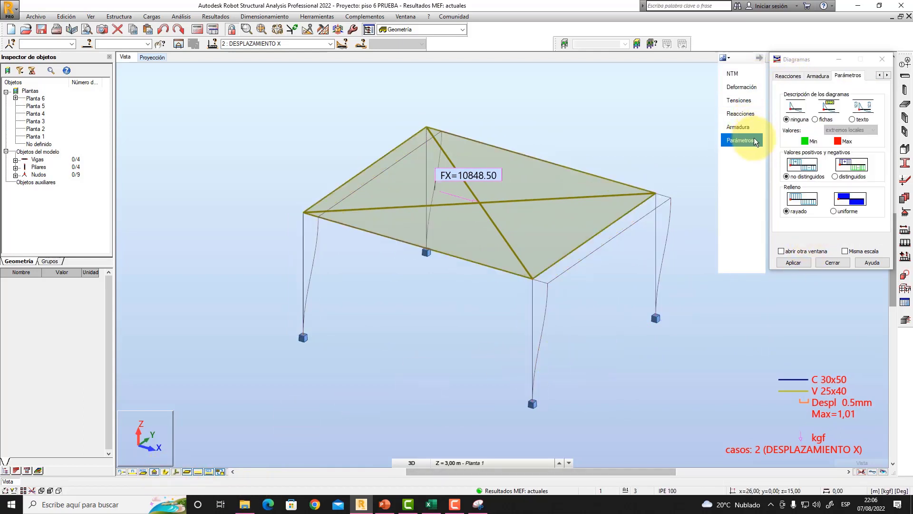
pyautogui.click(858, 118)
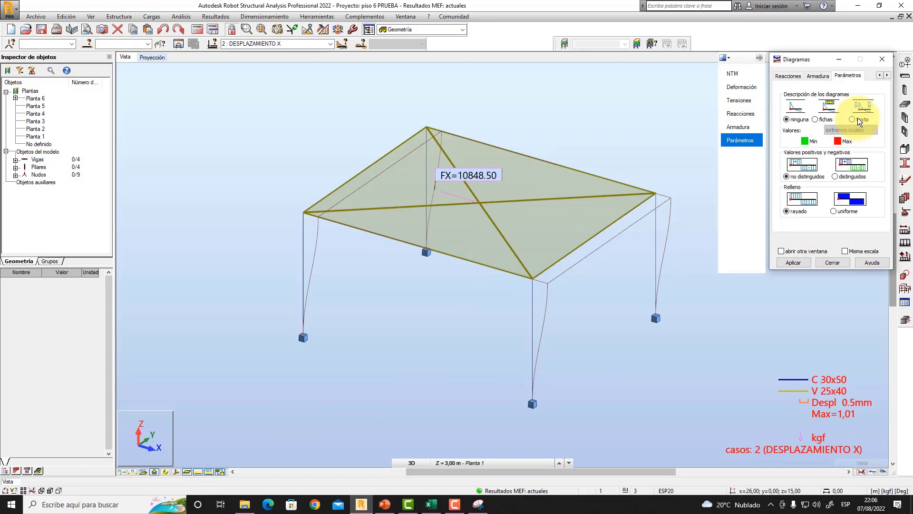
pyautogui.click(800, 261)
pyautogui.moveTo(616, 343); pyautogui.dragTo(570, 326, button='middle')
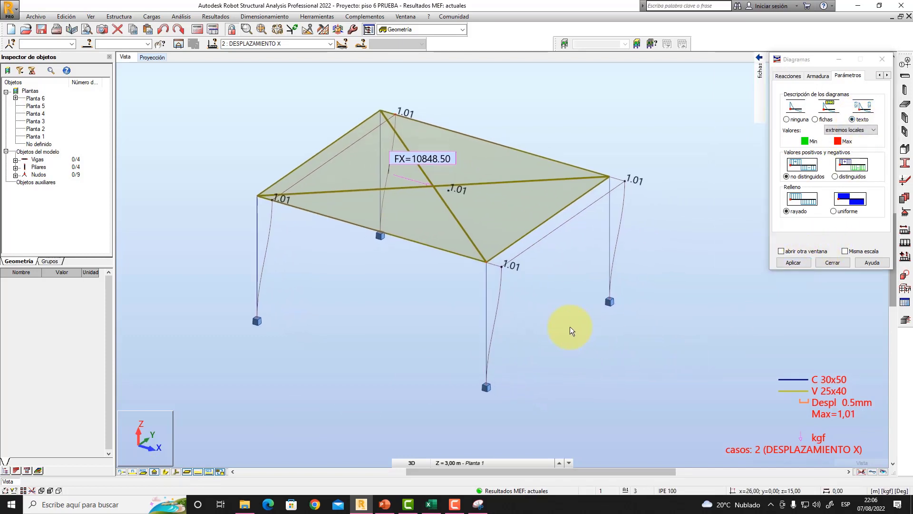
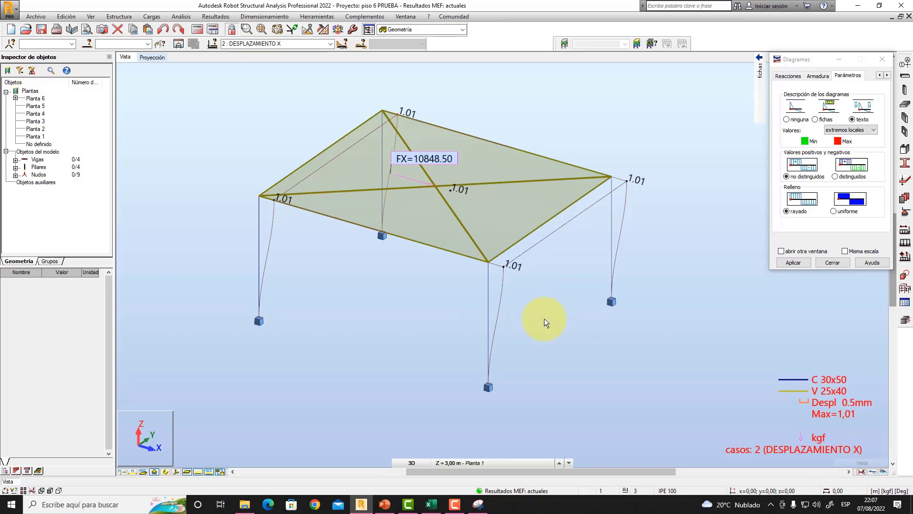
# - Display the deformation diagram with local extreme values for load case DESPLAZAMIENTO Y, examine it, and close the diagrams
pyautogui.click(329, 44)
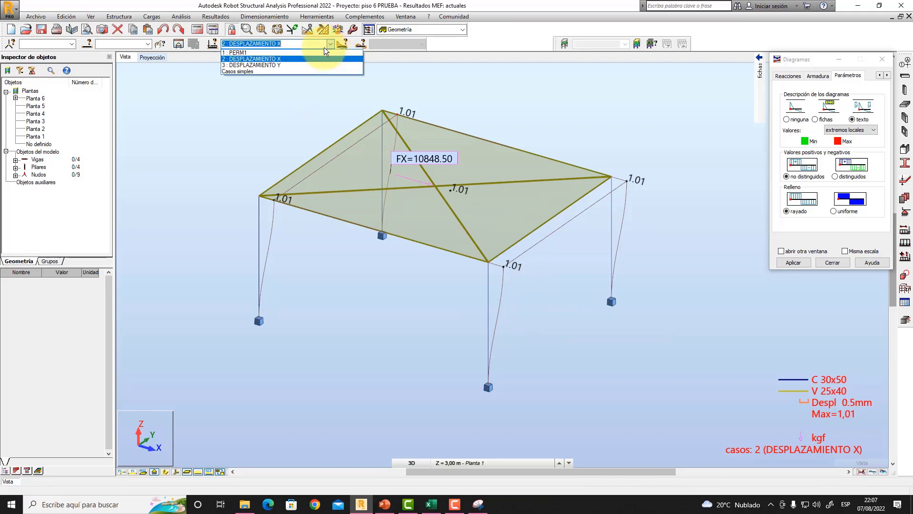
pyautogui.click(291, 65)
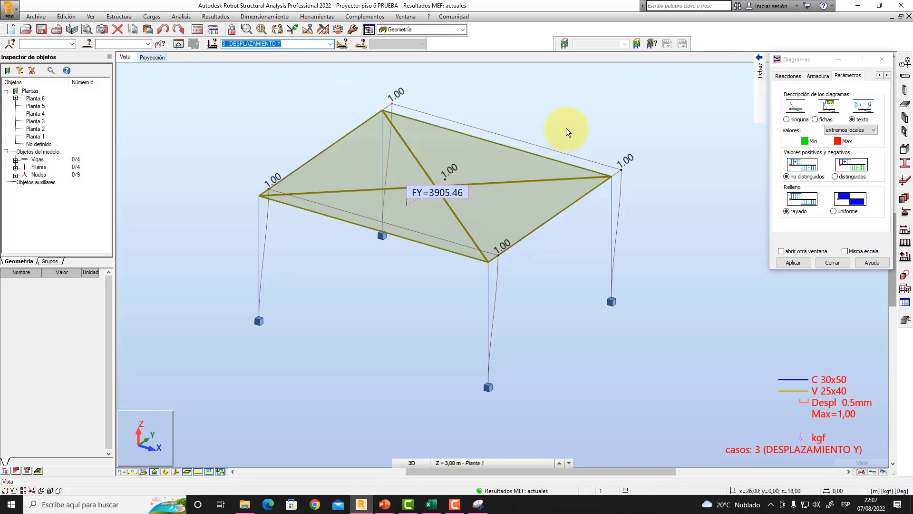
pyautogui.rightClick(630, 118)
pyautogui.click(596, 154)
pyautogui.moveTo(549, 299); pyautogui.dragTo(541, 326)
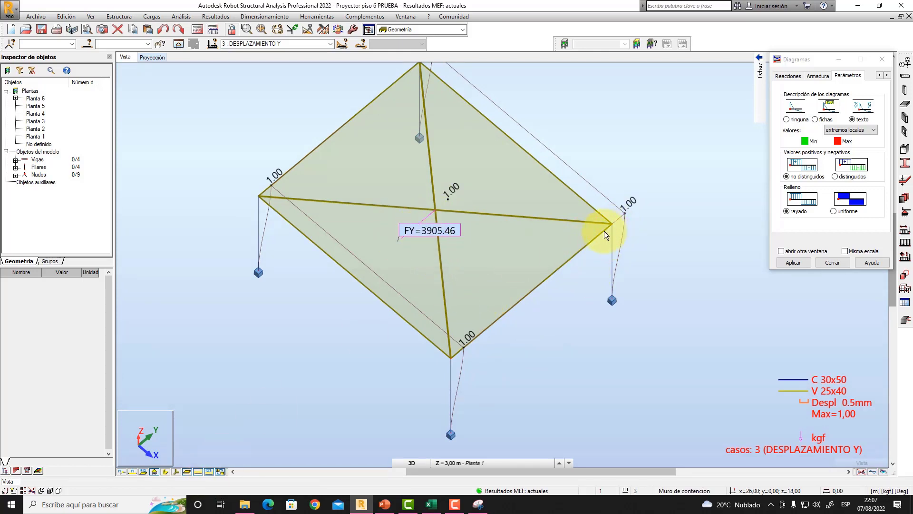
pyautogui.moveTo(561, 226); pyautogui.dragTo(420, 223, button='middle')
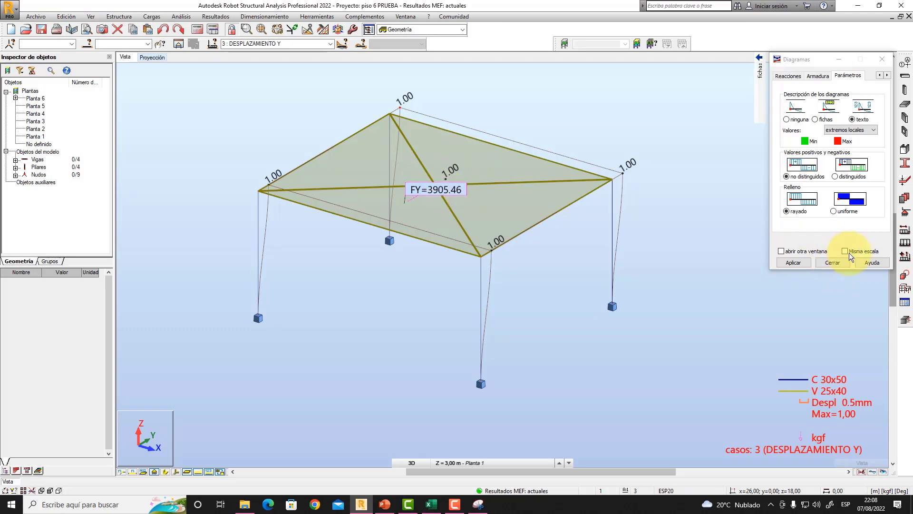
pyautogui.click(829, 263)
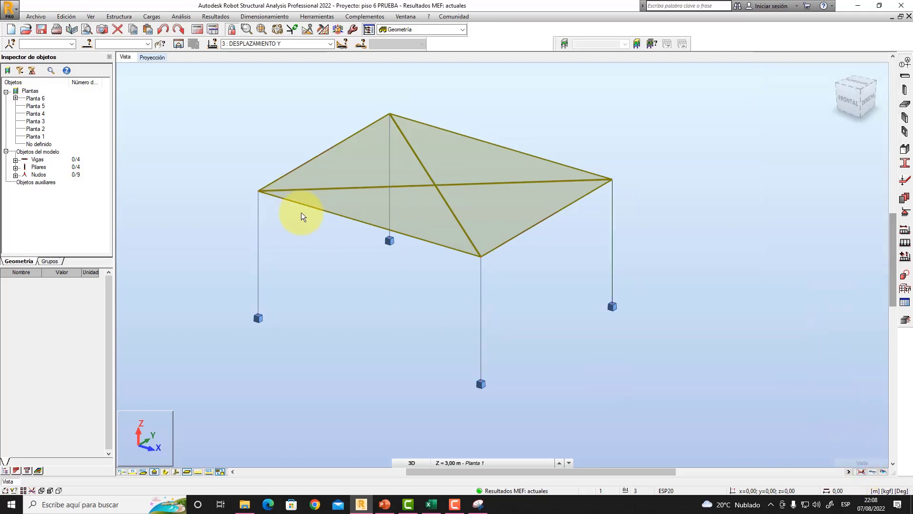
# - Open the project Tutorial 41_PRUEBA2 despl inducido without saving the changes to piso 6 PRUEBA
pyautogui.click(25, 29)
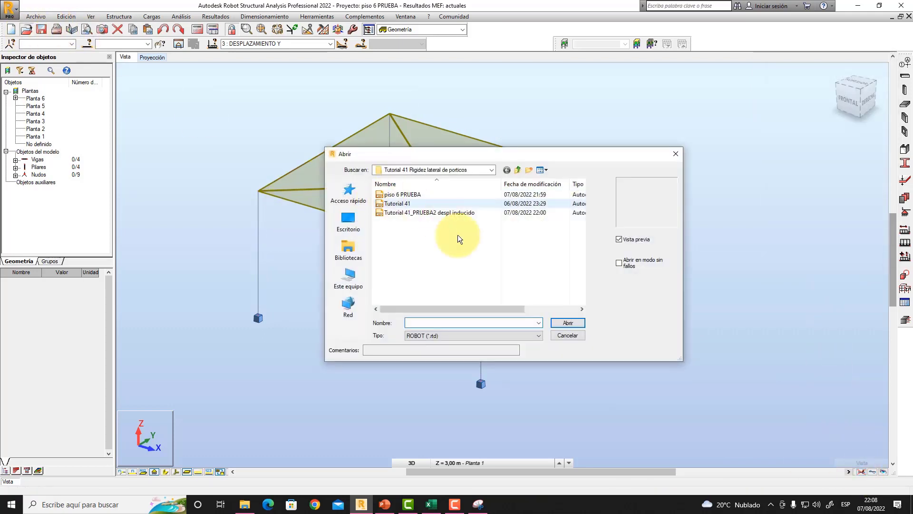
pyautogui.click(423, 212)
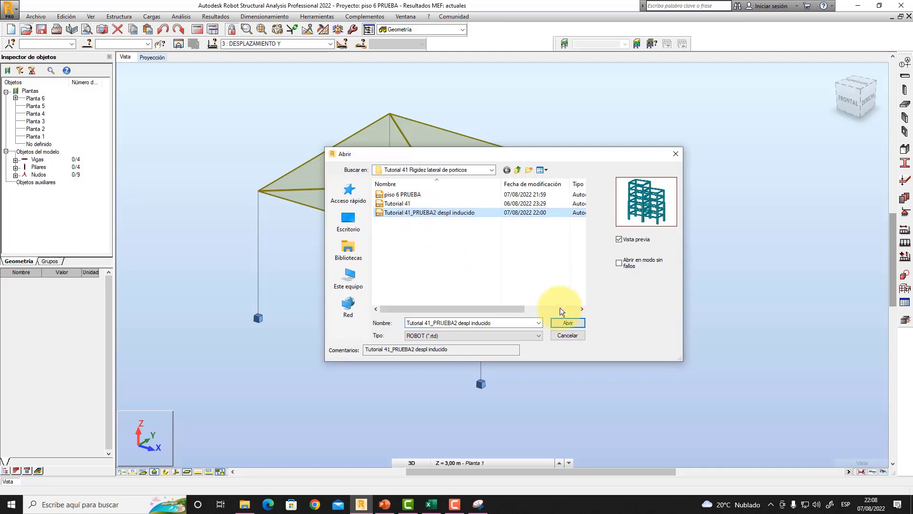
pyautogui.click(566, 323)
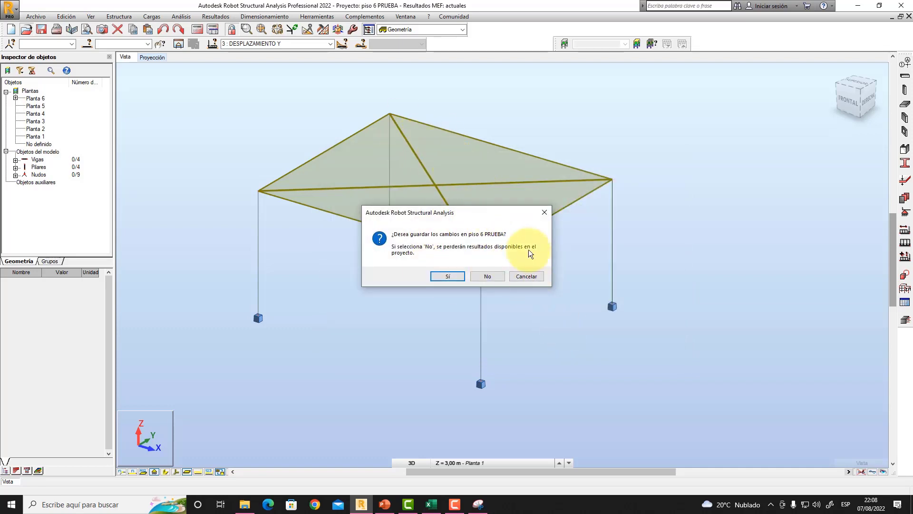
pyautogui.click(490, 276)
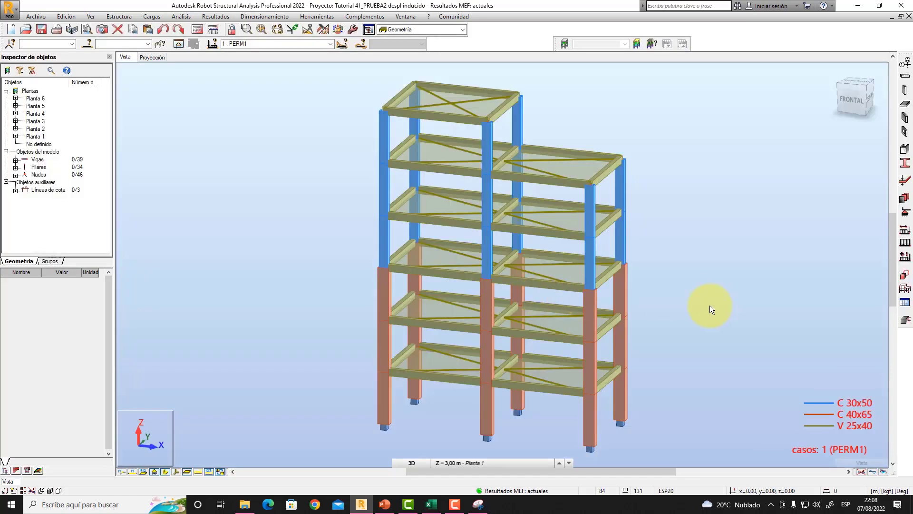
# - Examine the floor displacement labels UX on the full building for load case DESPLAZAMIENTO X, and hide them again
pyautogui.moveTo(710, 304); pyautogui.dragTo(701, 302, button='middle')
pyautogui.rightClick(681, 258)
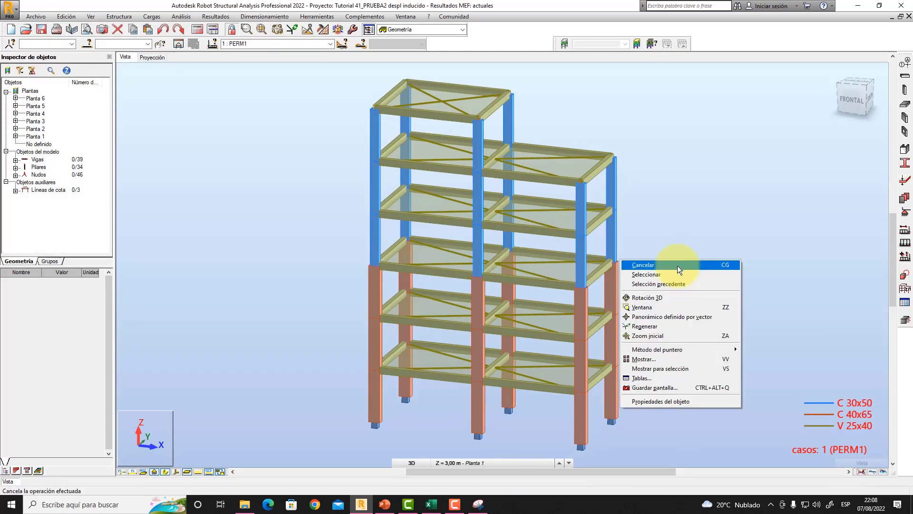
pyautogui.click(664, 296)
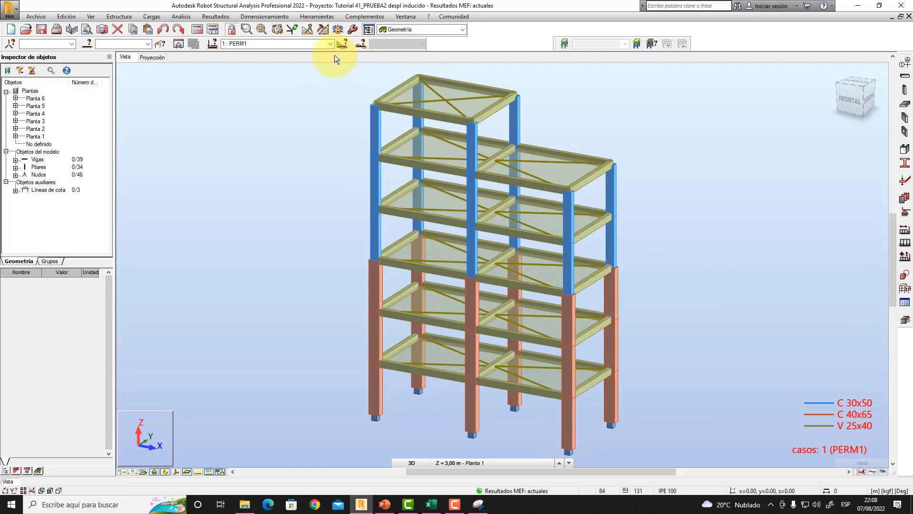
pyautogui.click(330, 44)
pyautogui.click(281, 59)
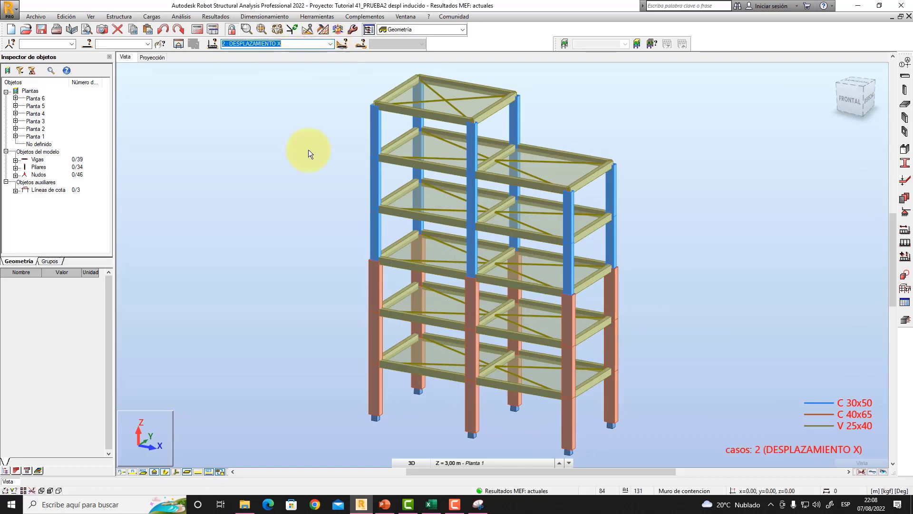
pyautogui.click(198, 471)
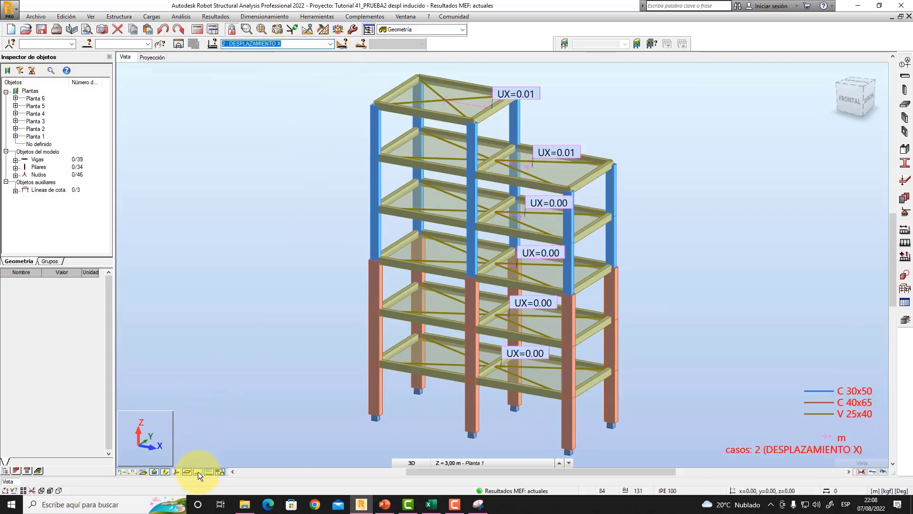
pyautogui.click(198, 471)
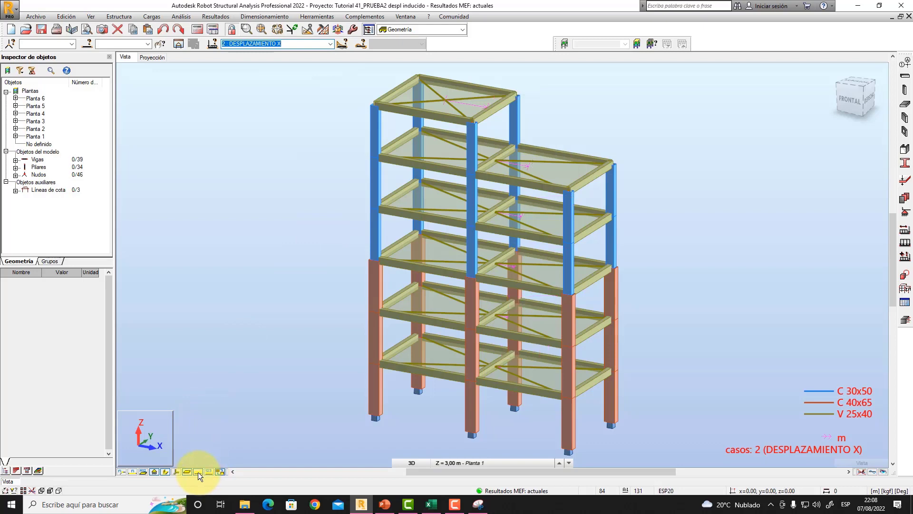
# - Select all beams and columns of the fifth storey in the full building model
pyautogui.moveTo(320, 265)
pyautogui.keyDown('shift'); pyautogui.mouseDown(button='middle')
pyautogui.moveTo(309, 256)
pyautogui.moveTo(320, 260)
pyautogui.mouseUp(button='middle'); pyautogui.keyUp('shift')
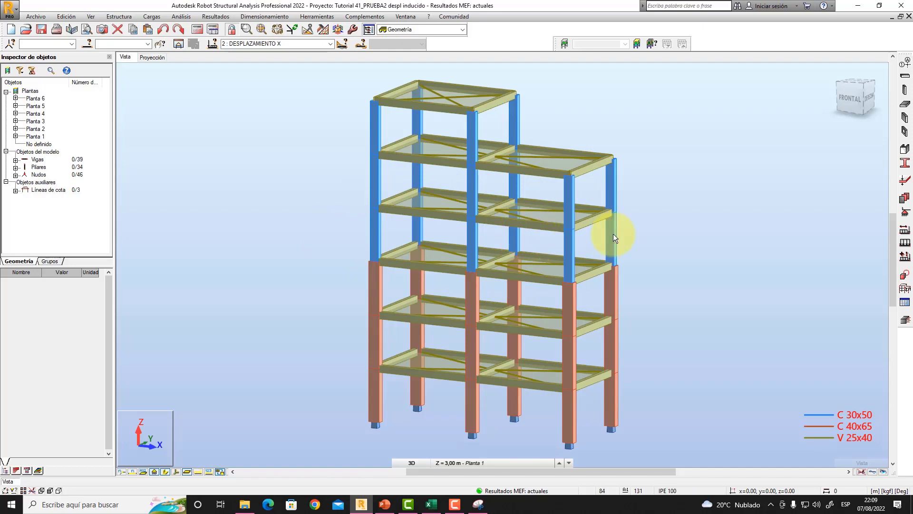
pyautogui.keyDown('shift'); pyautogui.moveTo(587, 239); pyautogui.dragTo(558, 230, button='middle'); pyautogui.keyUp('shift')
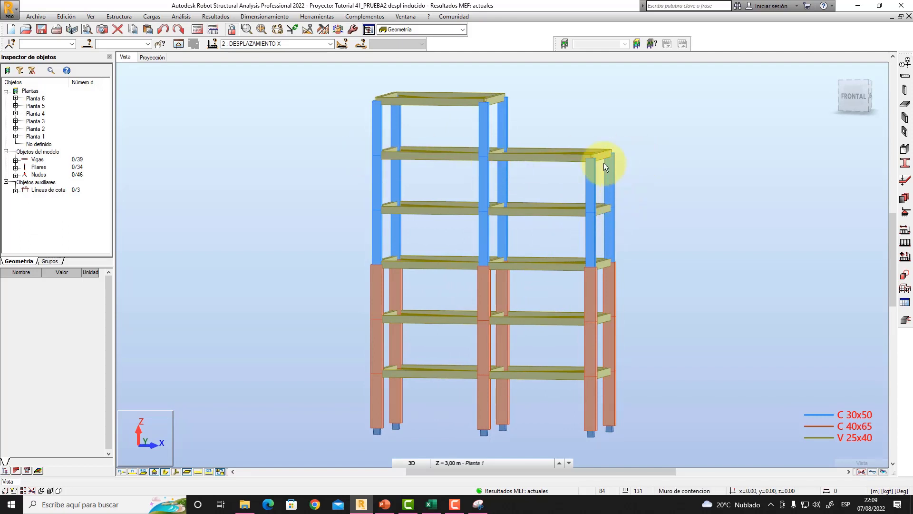
pyautogui.rightClick(242, 140)
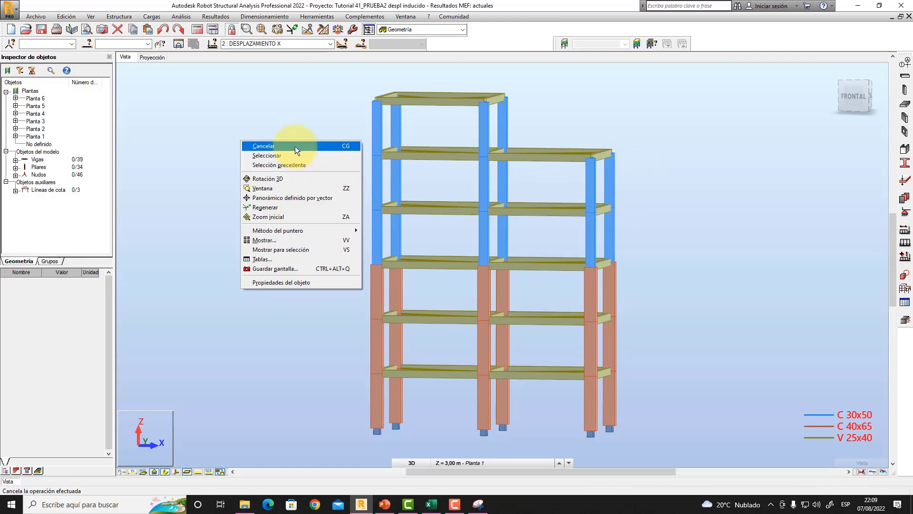
pyautogui.click(292, 156)
pyautogui.moveTo(341, 129); pyautogui.dragTo(345, 178)
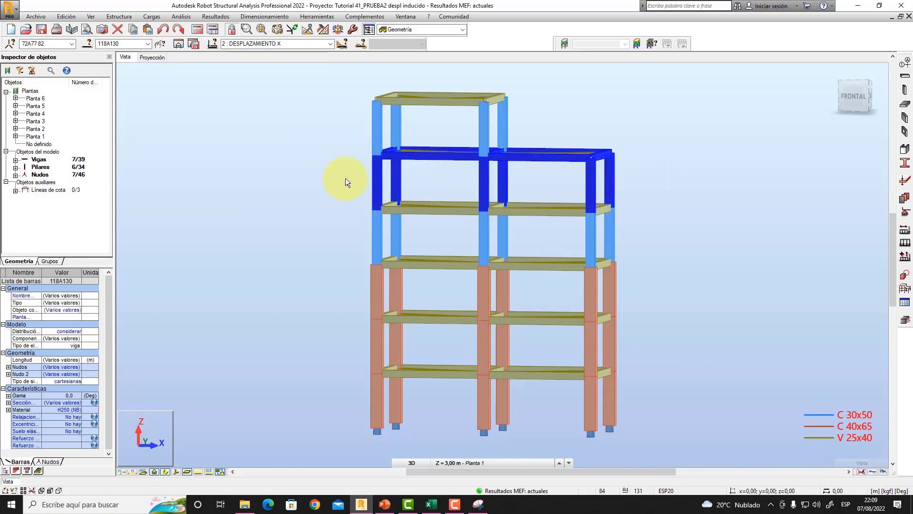
pyautogui.moveTo(313, 189); pyautogui.dragTo(339, 198, button='middle')
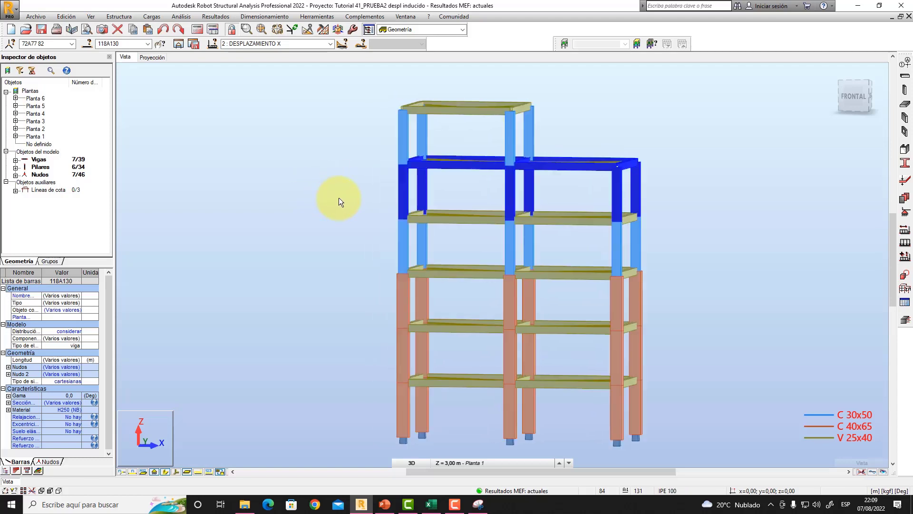
# - Save the selected fifth-storey part of the structure as a separate project file named piso 5 PRUEBA
pyautogui.click(195, 45)
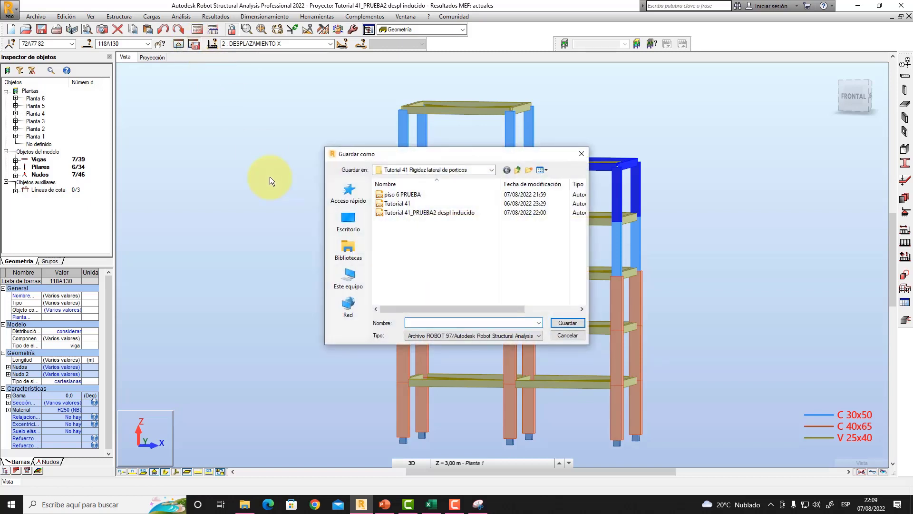
pyautogui.write('piso 5 PRUEBA')
pyautogui.click(561, 324)
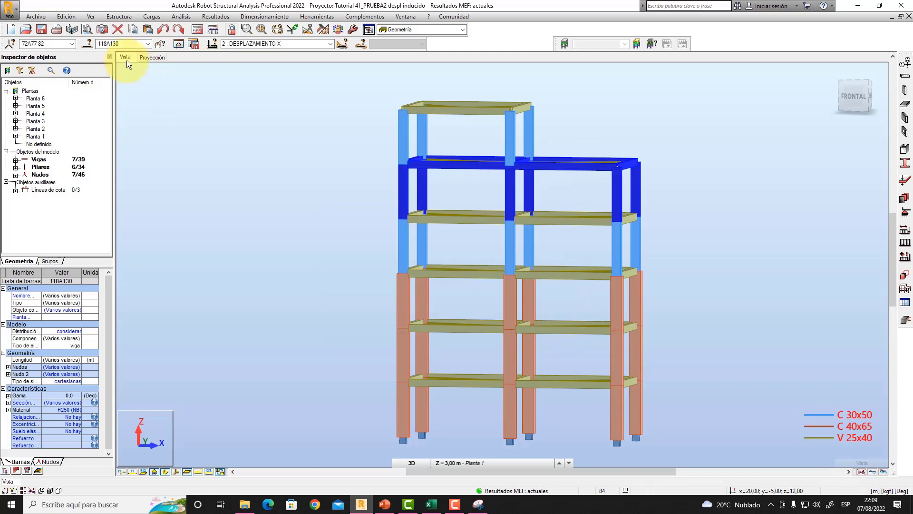
# - Open the project piso 5 PRUEBA without saving the changes to the full building project
pyautogui.click(26, 30)
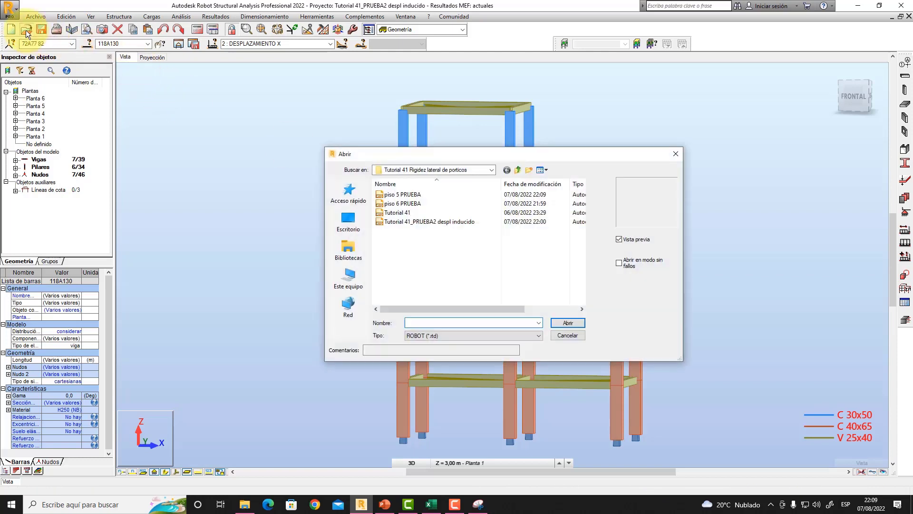
pyautogui.click(404, 193)
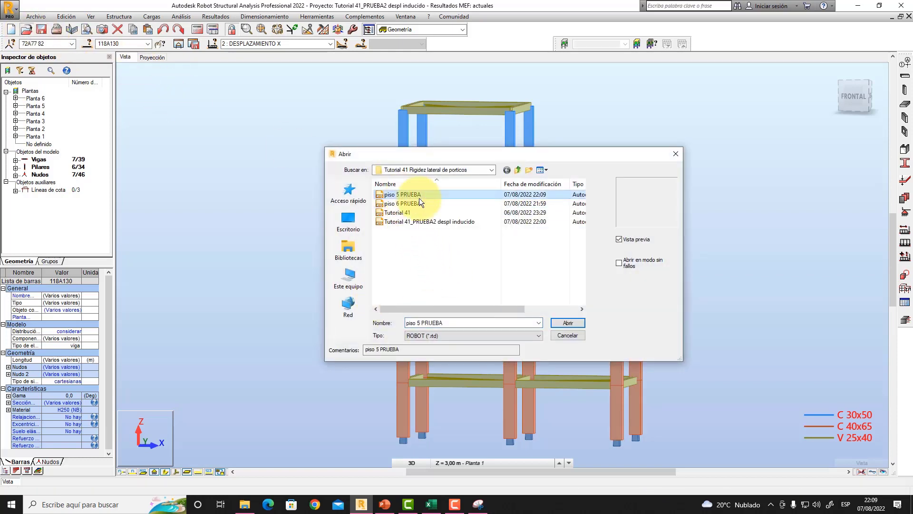
pyautogui.click(566, 322)
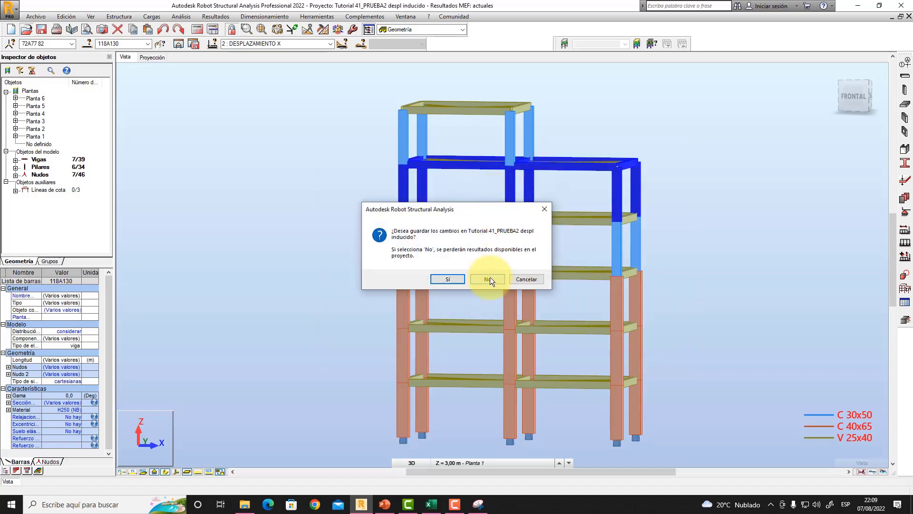
pyautogui.click(488, 280)
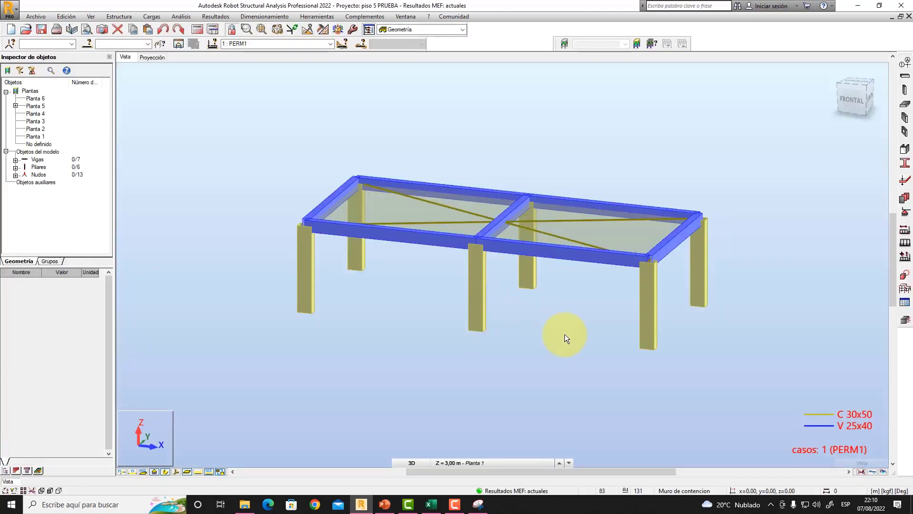
# - Set the active load case to DESPLAZAMIENTO X and hide the beam and column section shapes of the isolated storey
pyautogui.rightClick(462, 292)
pyautogui.click(455, 328)
pyautogui.keyDown('shift'); pyautogui.moveTo(505, 280); pyautogui.dragTo(482, 281, button='middle'); pyautogui.keyUp('shift')
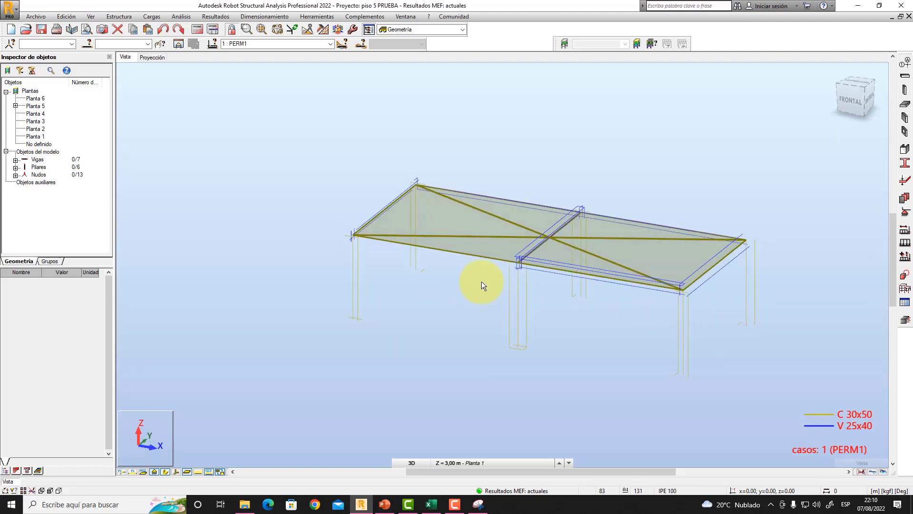
pyautogui.click(330, 44)
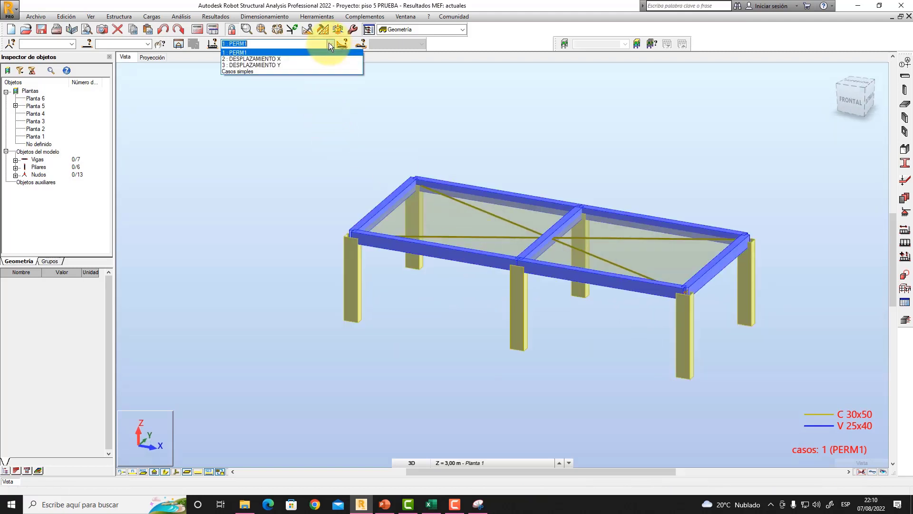
pyautogui.click(301, 59)
pyautogui.click(330, 44)
pyautogui.click(310, 65)
pyautogui.click(330, 44)
pyautogui.click(320, 59)
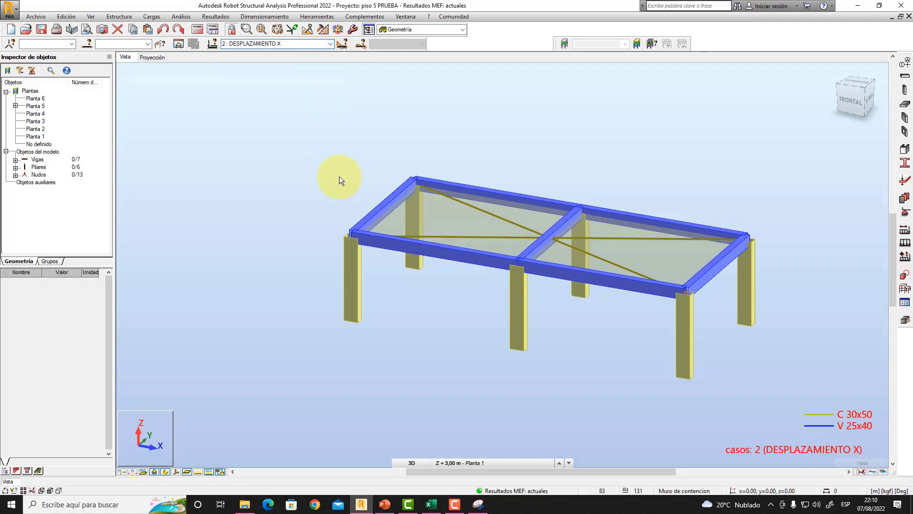
pyautogui.moveTo(340, 177); pyautogui.dragTo(302, 138, button='middle')
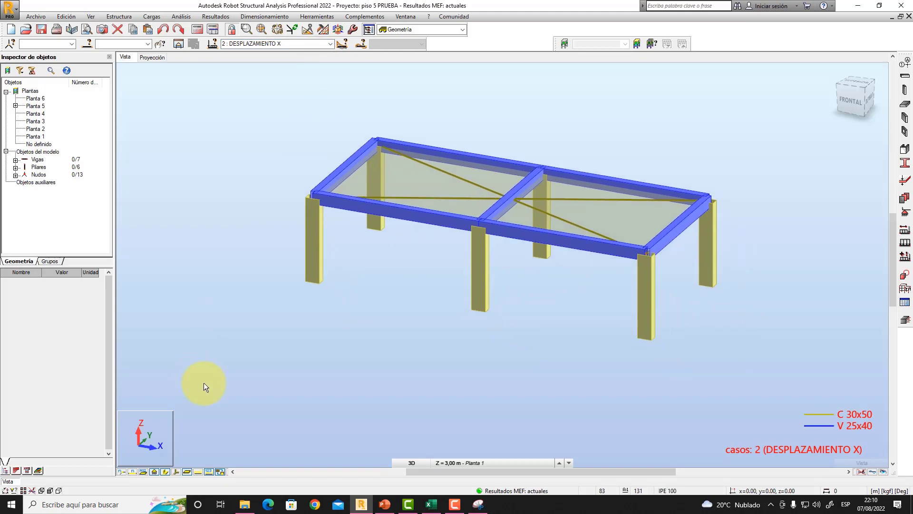
pyautogui.click(166, 472)
pyautogui.keyDown('shift'); pyautogui.moveTo(522, 292); pyautogui.dragTo(593, 283, button='middle'); pyautogui.keyUp('shift')
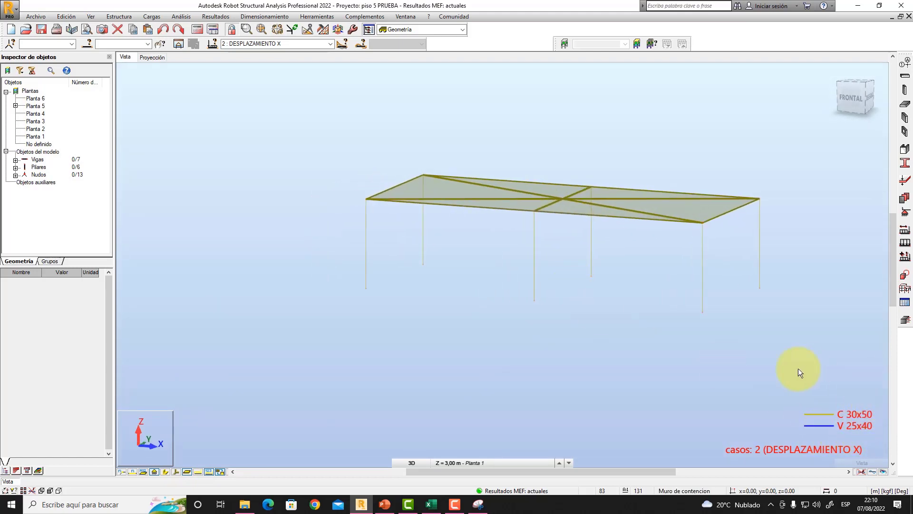
# - Assign the nodal support Empotrado to the base nodes of all six columns, accepting that the calculation results become outdated
pyautogui.click(905, 212)
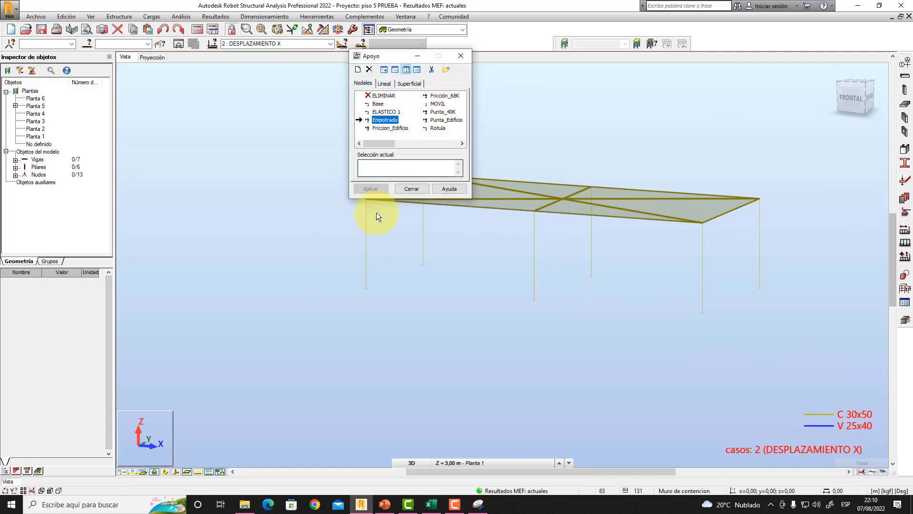
pyautogui.click(366, 288)
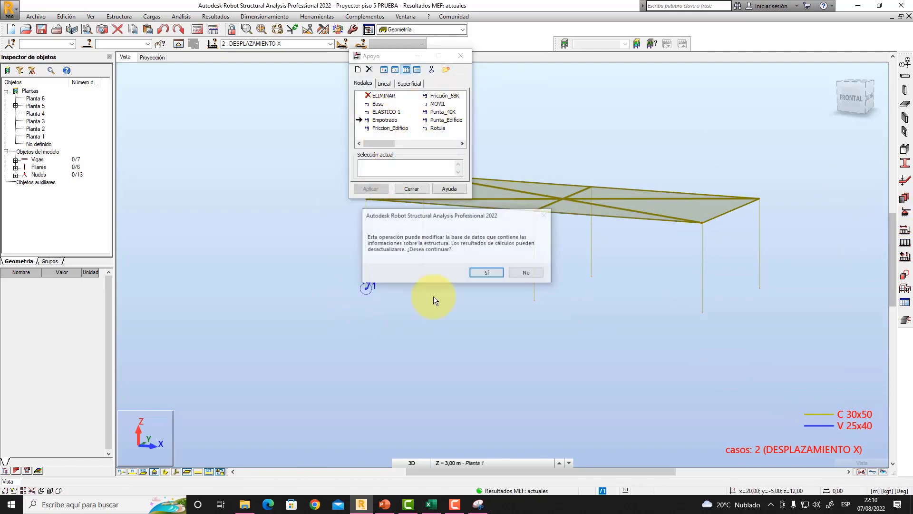
pyautogui.click(475, 274)
pyautogui.click(424, 264)
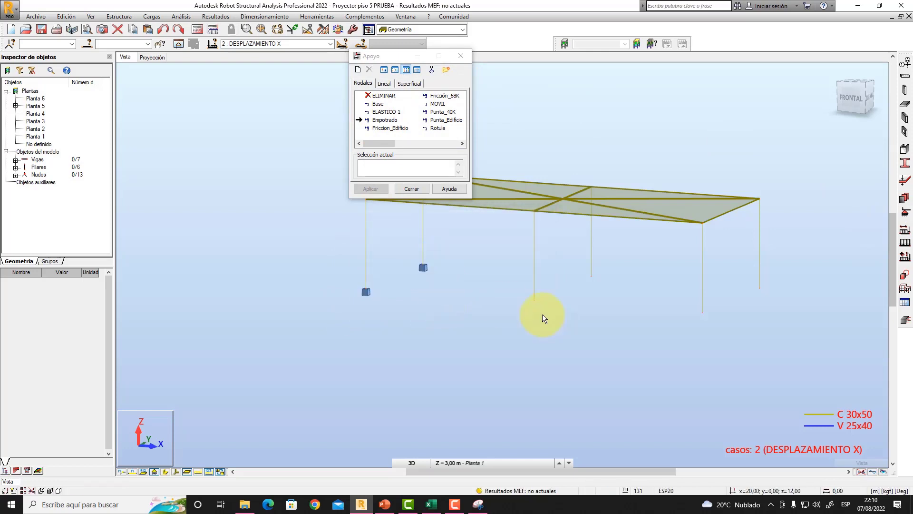
pyautogui.click(534, 303)
pyautogui.click(592, 277)
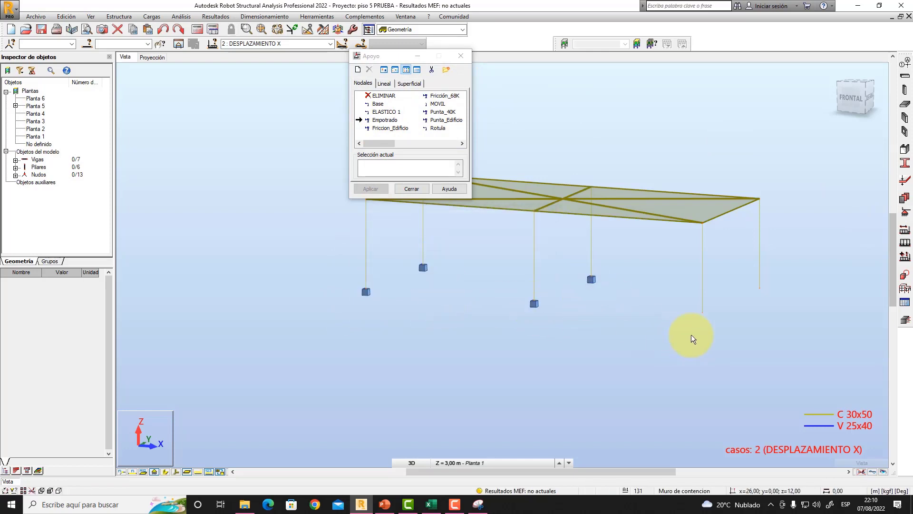
pyautogui.click(703, 313)
pyautogui.click(757, 290)
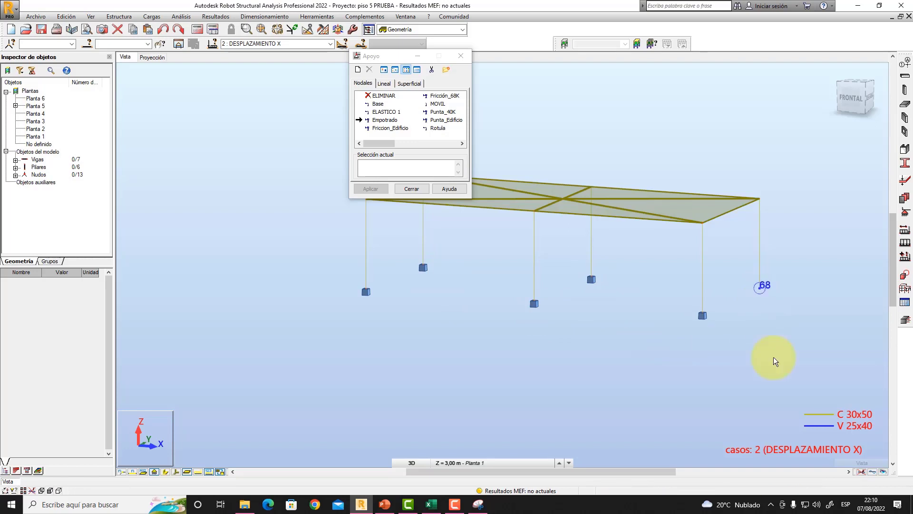
# - Finish assigning supports and display the node numbers of the isolated fifth storey
pyautogui.click(407, 188)
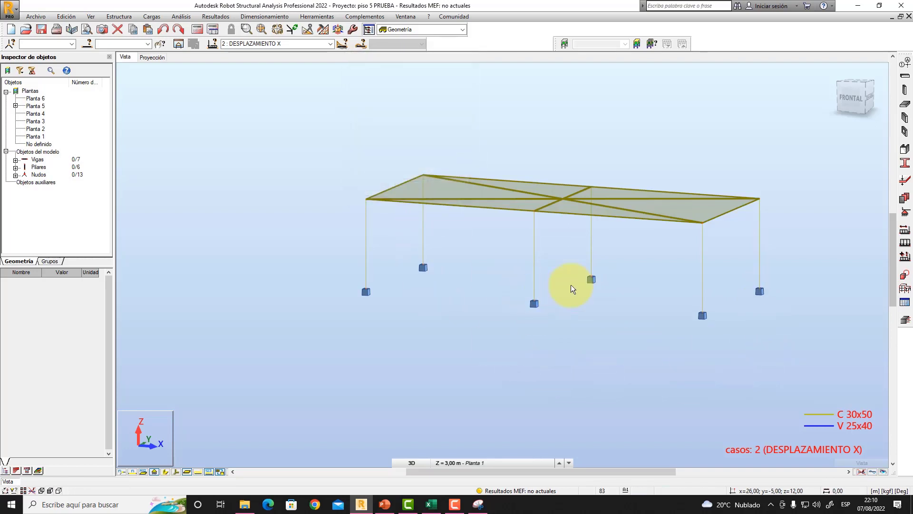
pyautogui.keyDown('shift'); pyautogui.moveTo(563, 271); pyautogui.dragTo(558, 281, button='middle'); pyautogui.keyUp('shift')
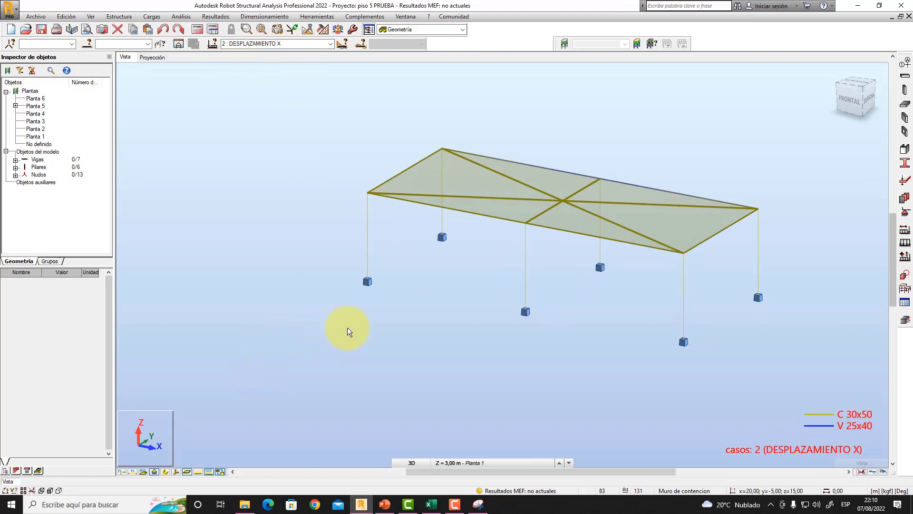
pyautogui.click(120, 471)
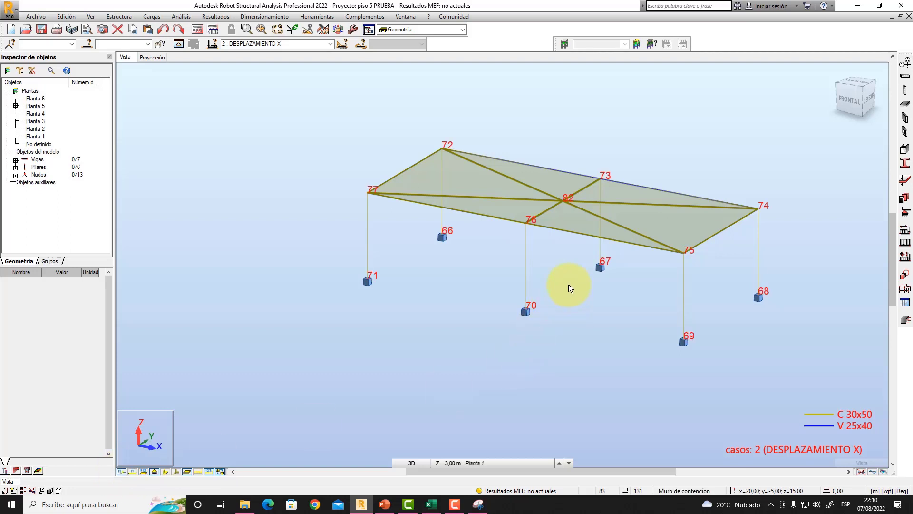
pyautogui.keyDown('shift'); pyautogui.moveTo(569, 285); pyautogui.dragTo(568, 289, button='middle'); pyautogui.keyUp('shift')
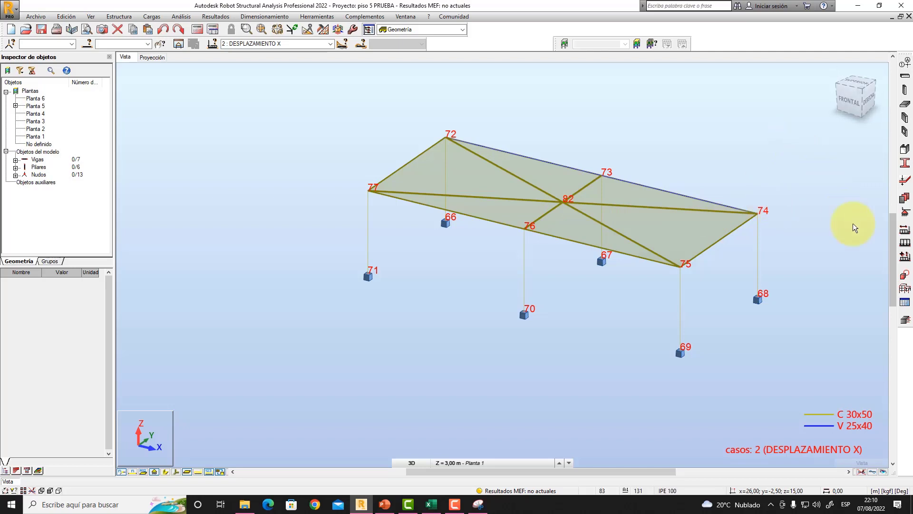
# - Define a nodal force of 16272.75 kgf in X, taking the fifth-floor value from the PowerPoint slide
pyautogui.click(905, 244)
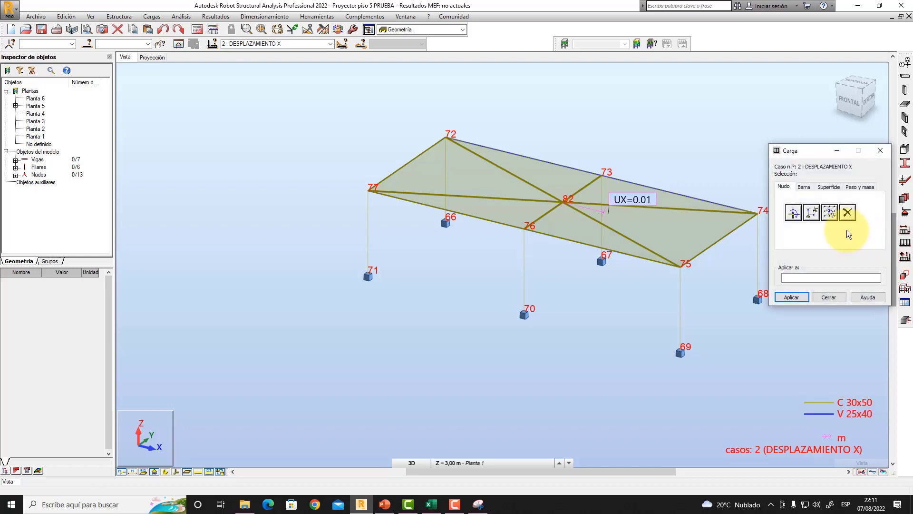
pyautogui.click(793, 214)
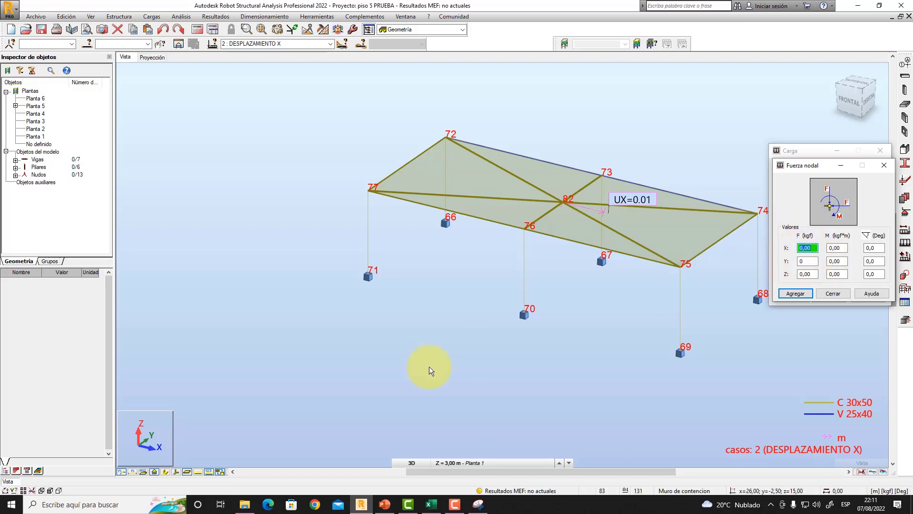
pyautogui.click(385, 506)
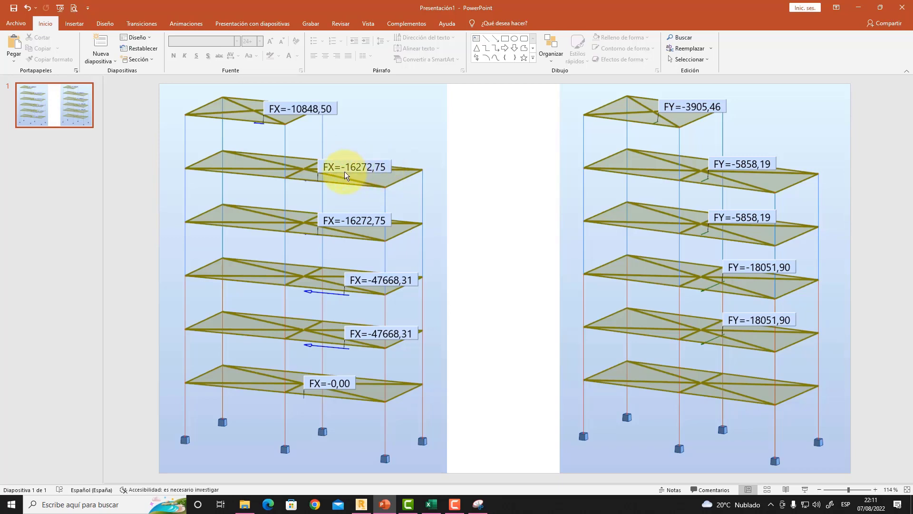
pyautogui.click(361, 504)
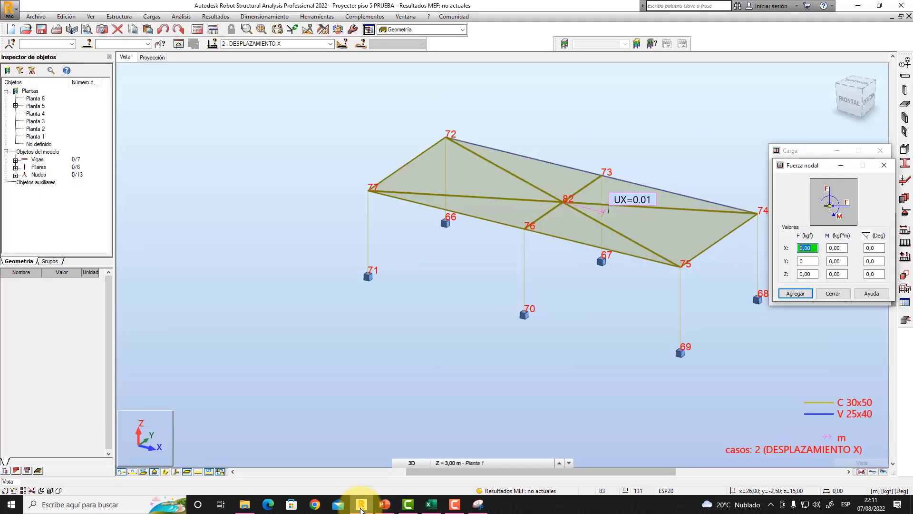
pyautogui.write('5272,7')
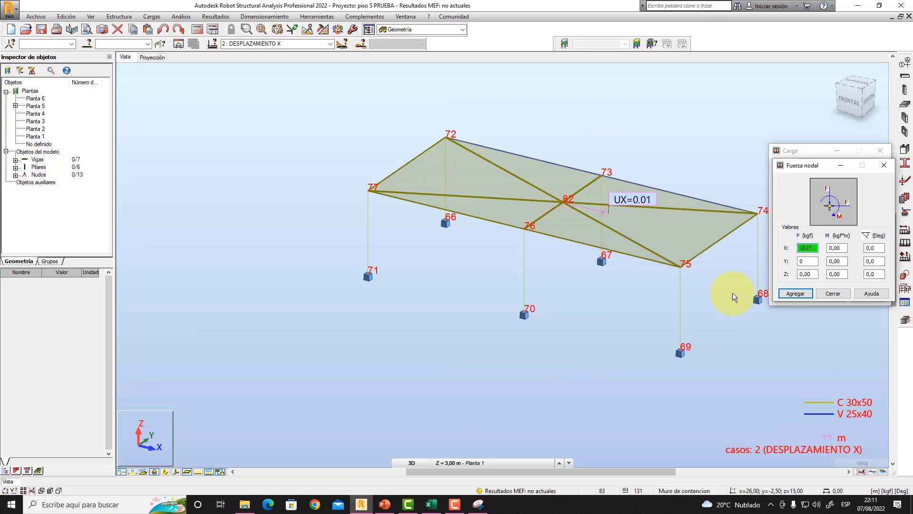
pyautogui.click(757, 297)
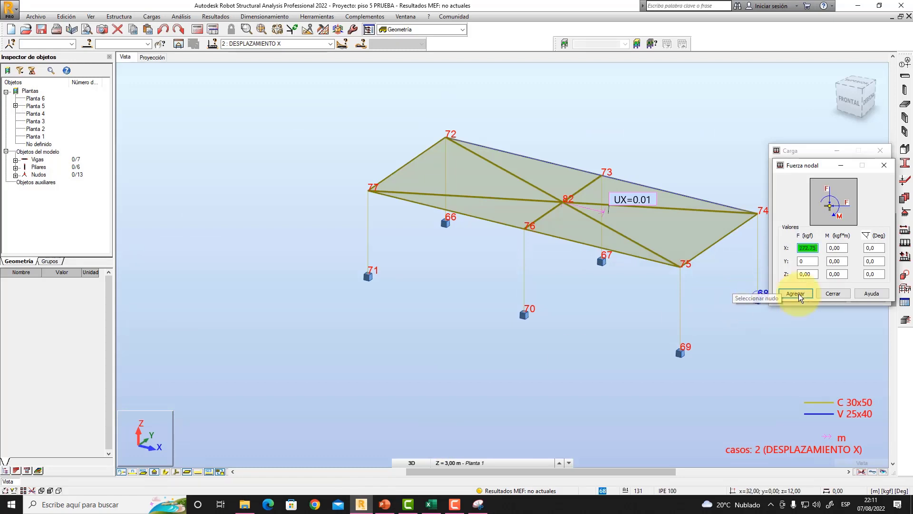
pyautogui.moveTo(816, 247); pyautogui.dragTo(783, 247)
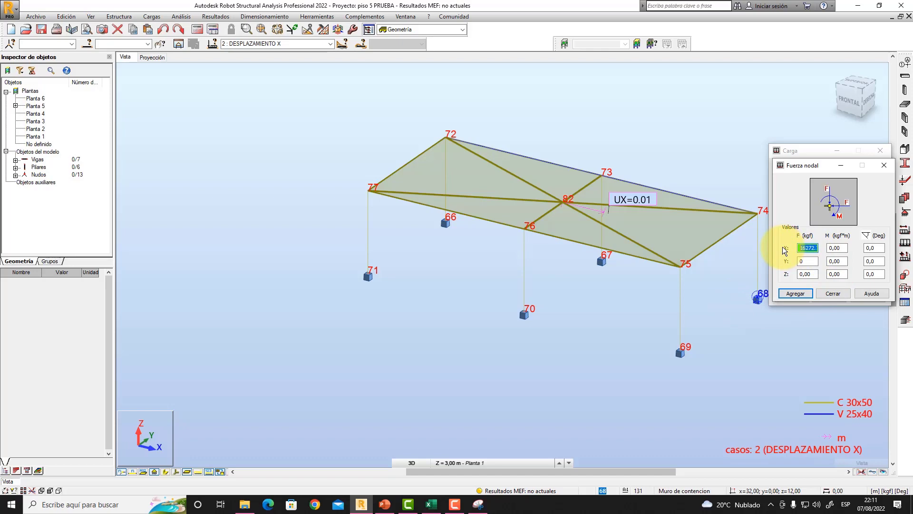
pyautogui.click(385, 505)
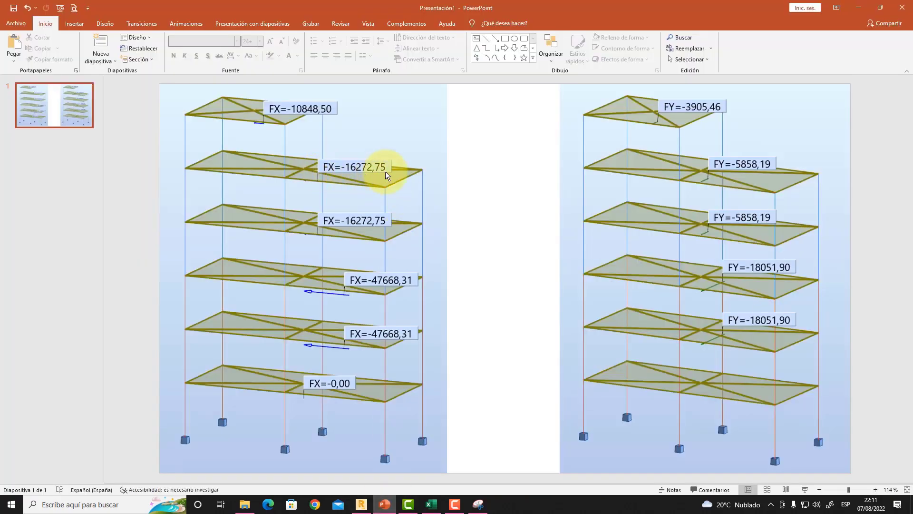
pyautogui.click(361, 504)
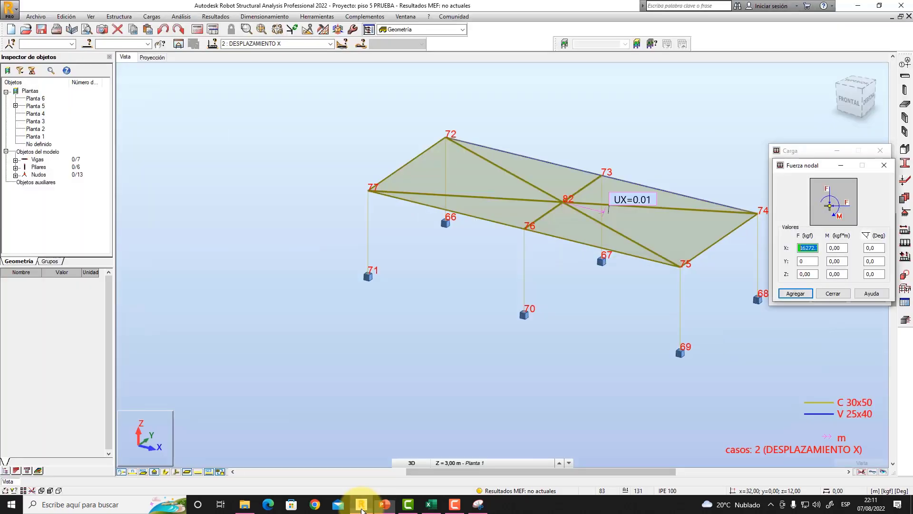
pyautogui.click(793, 293)
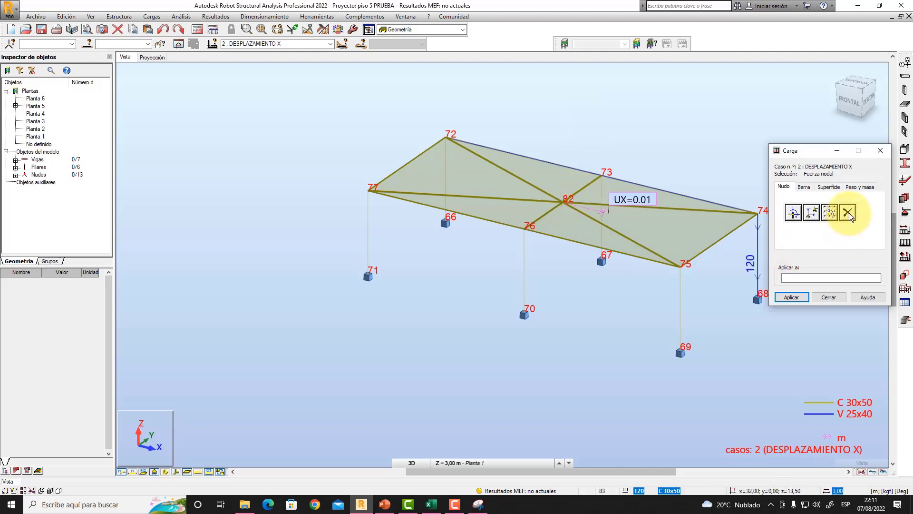
# - Delete the imposed X displacement from slab centre node 82 in load case DESPLAZAMIENTO X
pyautogui.click(848, 213)
pyautogui.click(564, 205)
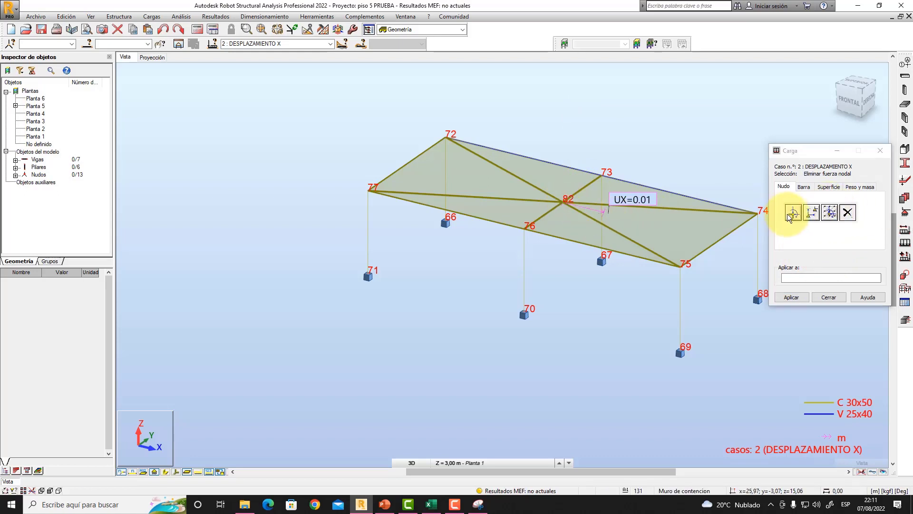
pyautogui.click(816, 212)
pyautogui.click(804, 312)
pyautogui.click(848, 213)
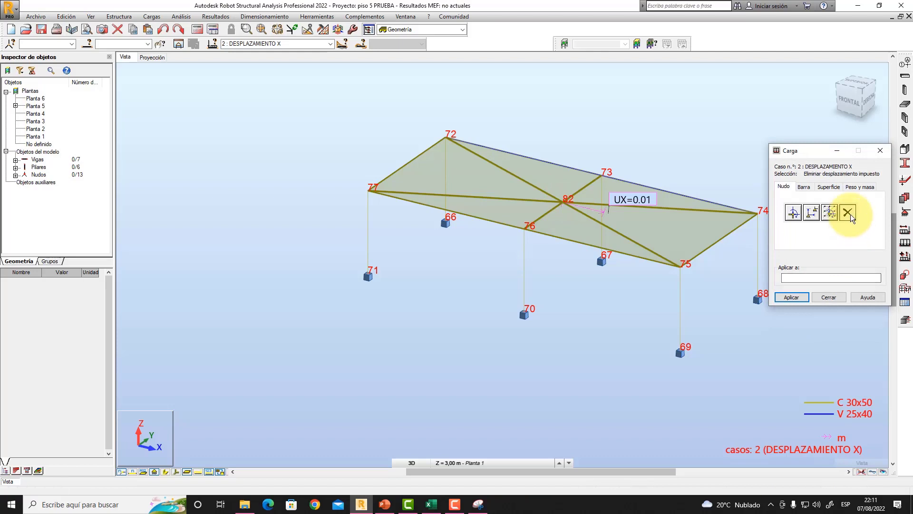
pyautogui.click(564, 203)
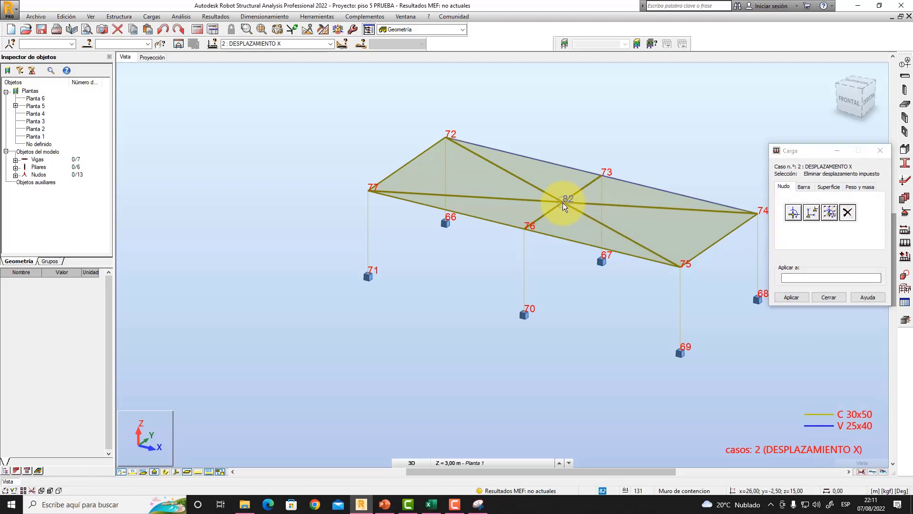
# - Delete the imposed Y displacement from node 82 in load case DESPLAZAMIENTO Y
pyautogui.click(329, 44)
pyautogui.click(311, 64)
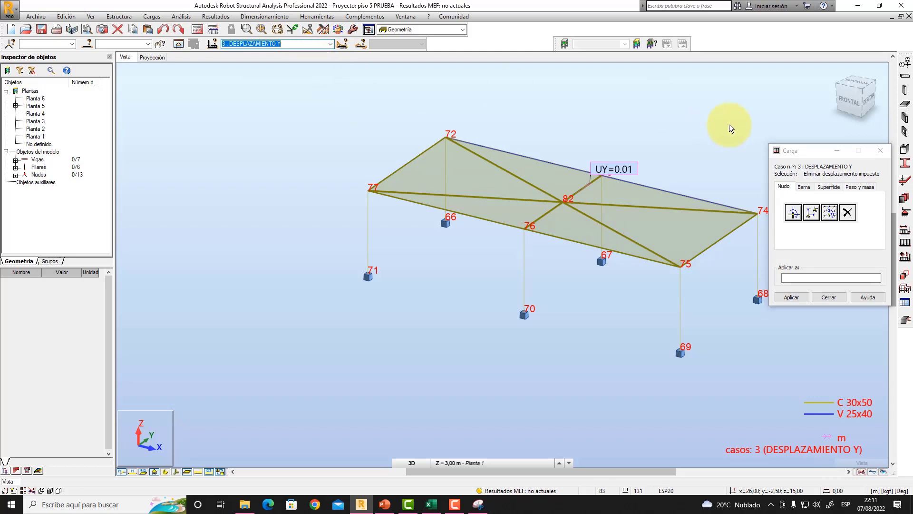
pyautogui.click(813, 212)
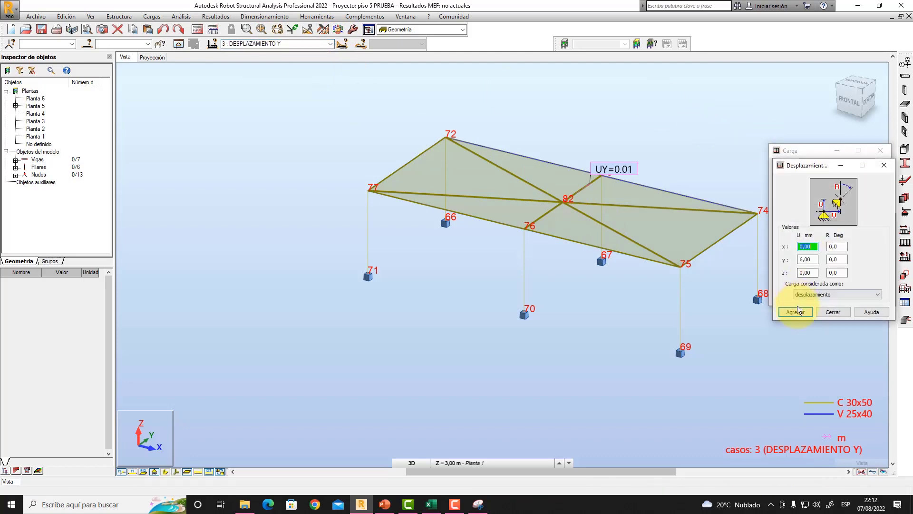
pyautogui.click(795, 309)
pyautogui.click(848, 214)
pyautogui.click(563, 201)
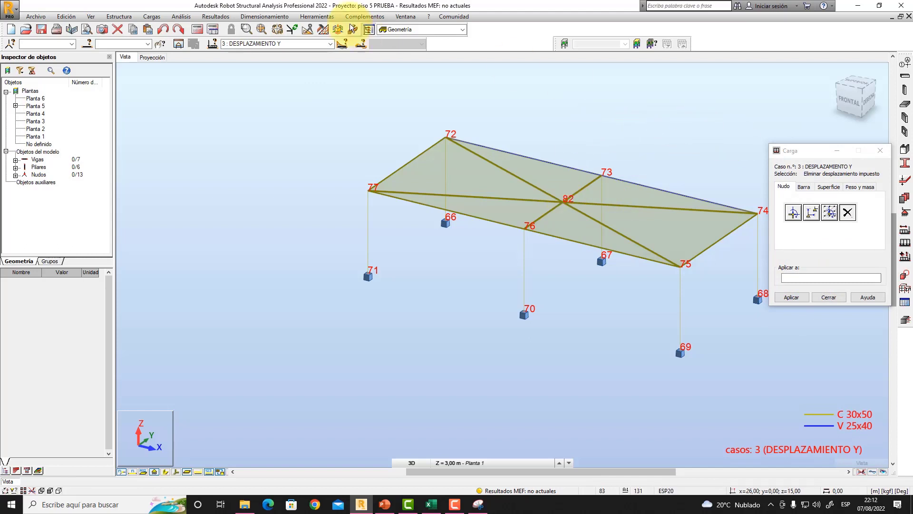
# - Apply a nodal force FX of 16272.75 kgf to node 82 in load case DESPLAZAMIENTO X
pyautogui.click(330, 43)
pyautogui.click(290, 58)
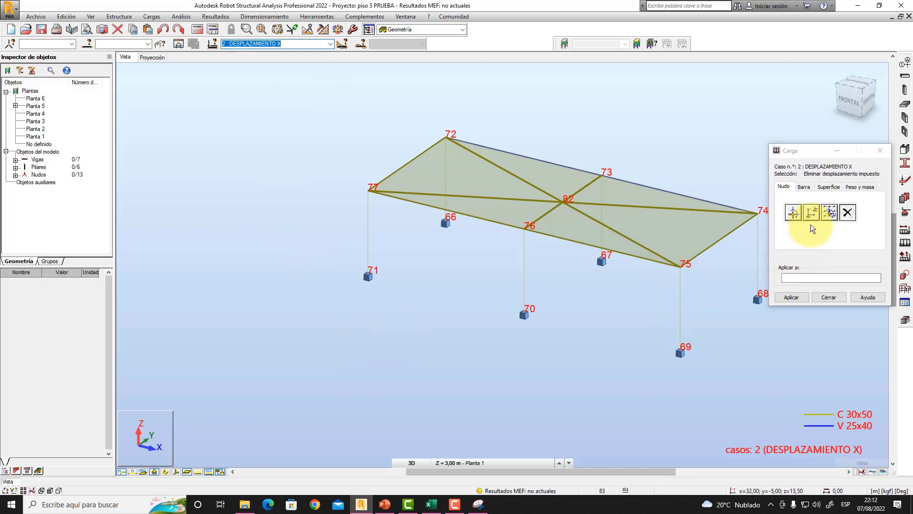
pyautogui.click(793, 212)
pyautogui.moveTo(816, 248); pyautogui.dragTo(790, 248)
pyautogui.click(797, 293)
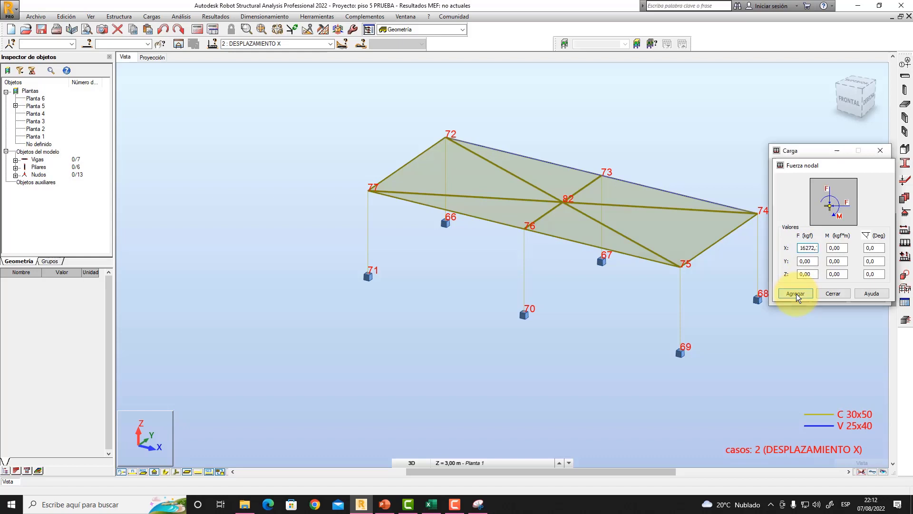
pyautogui.click(564, 201)
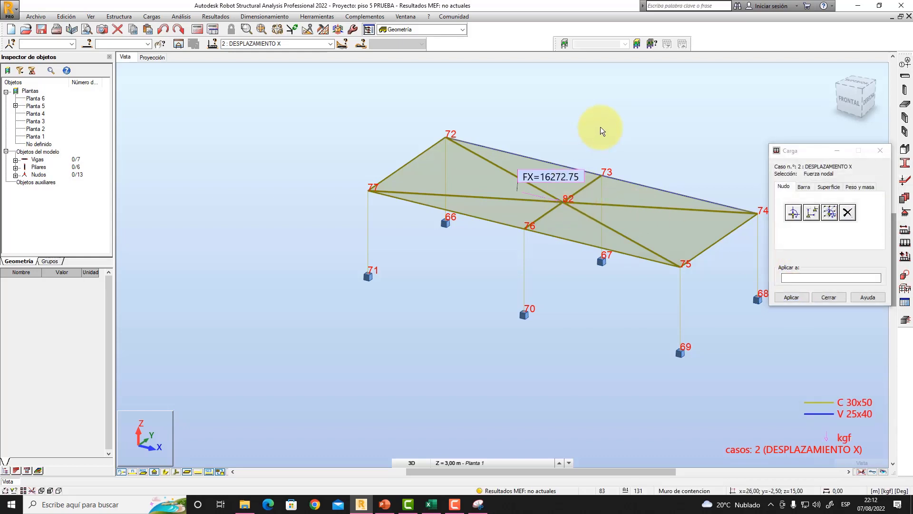
# - Apply a nodal force FY of 5858.19 kgf with zero FX to node 82 in load case DESPLAZAMIENTO Y, checking the value in PowerPoint
pyautogui.click(329, 45)
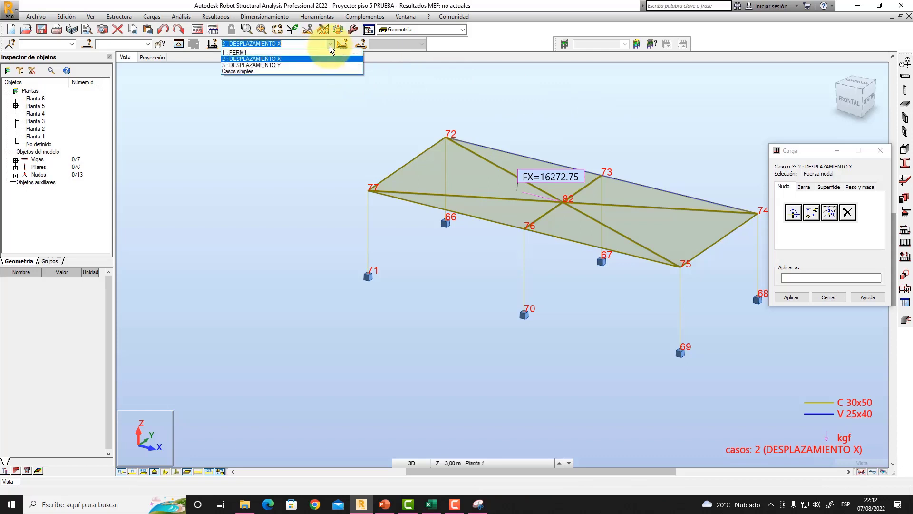
pyautogui.click(291, 65)
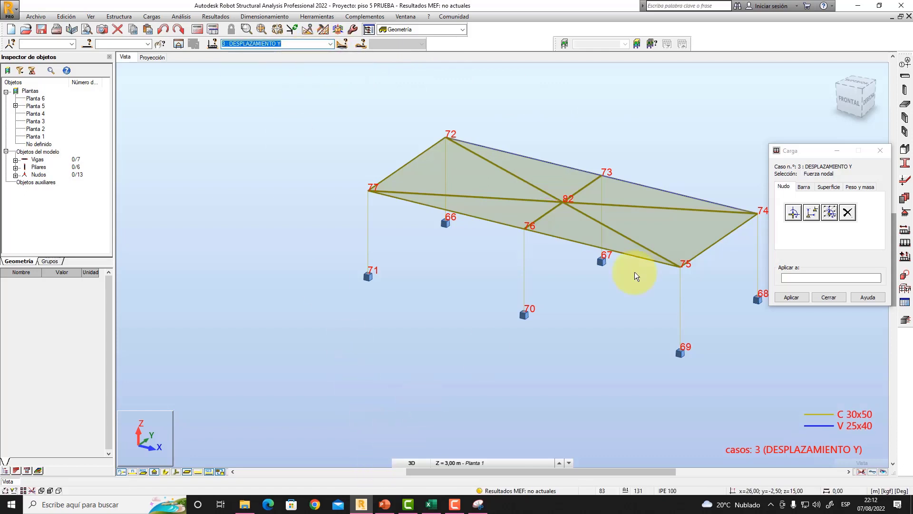
pyautogui.click(793, 212)
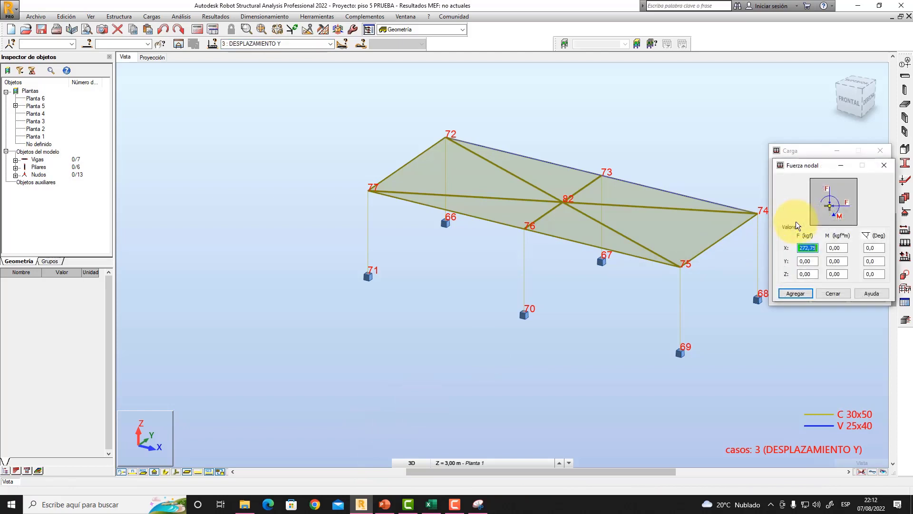
pyautogui.click(808, 261)
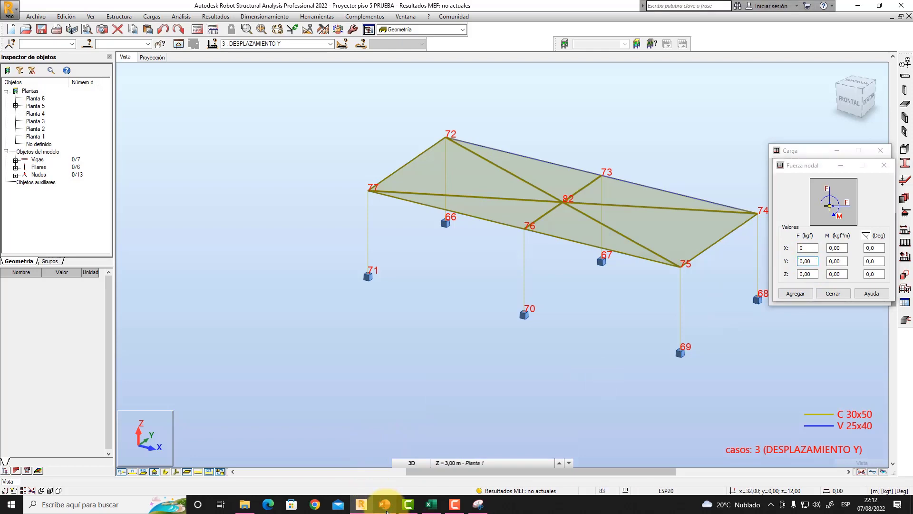
pyautogui.click(384, 504)
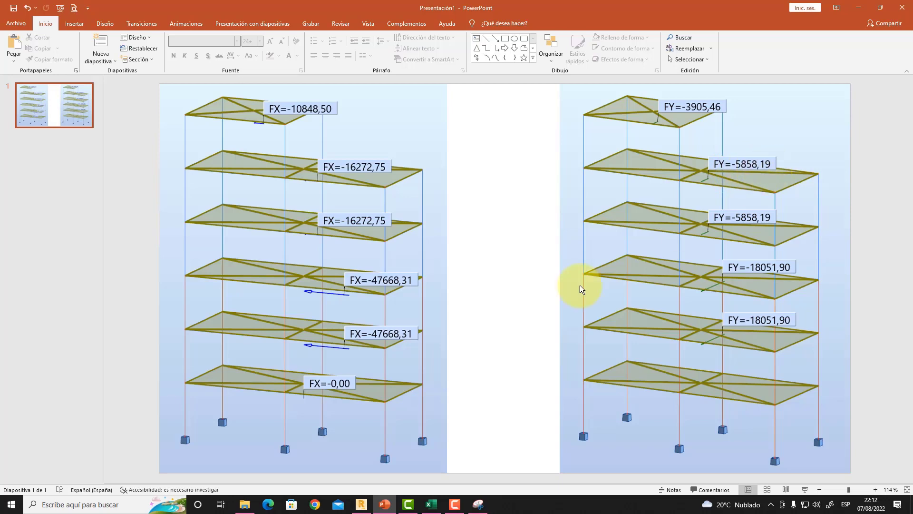
pyautogui.click(362, 503)
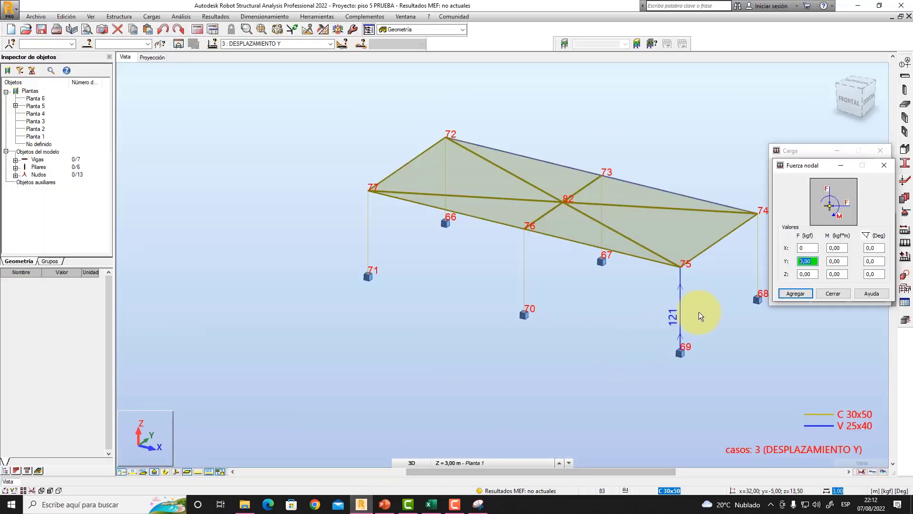
pyautogui.write('358.19')
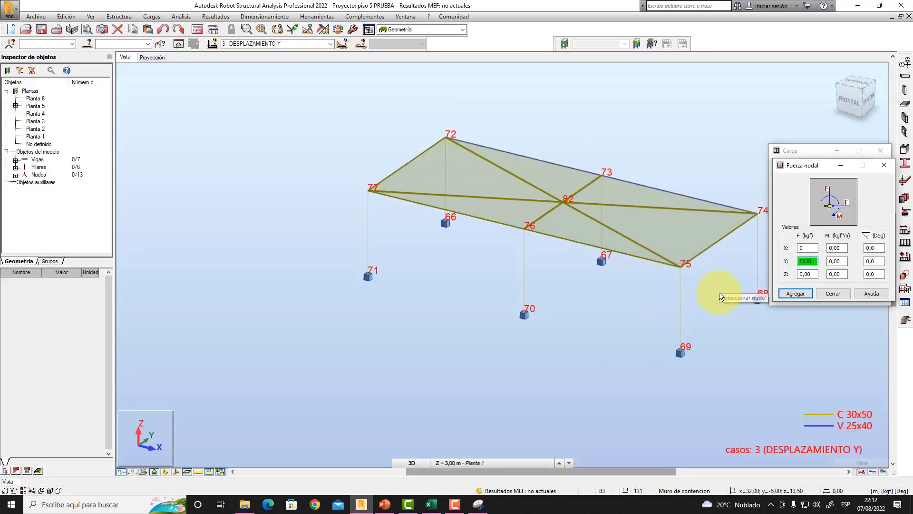
pyautogui.click(792, 293)
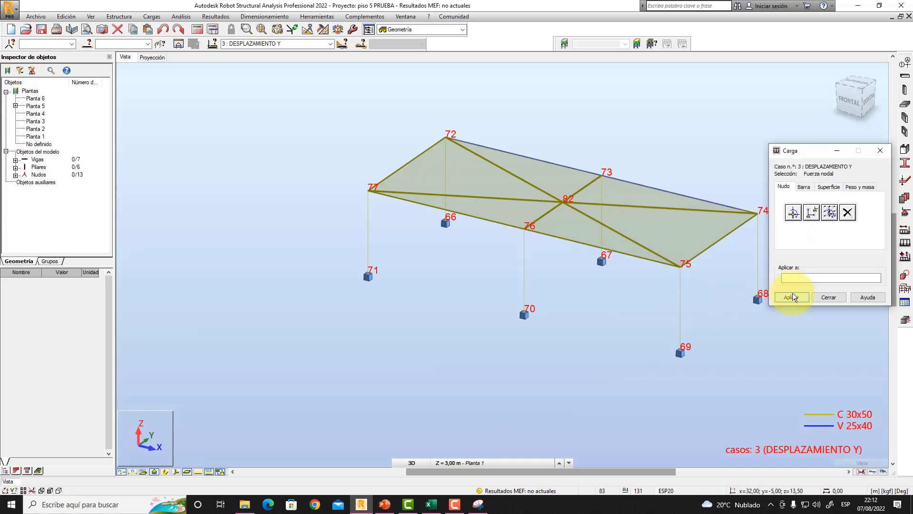
pyautogui.click(563, 201)
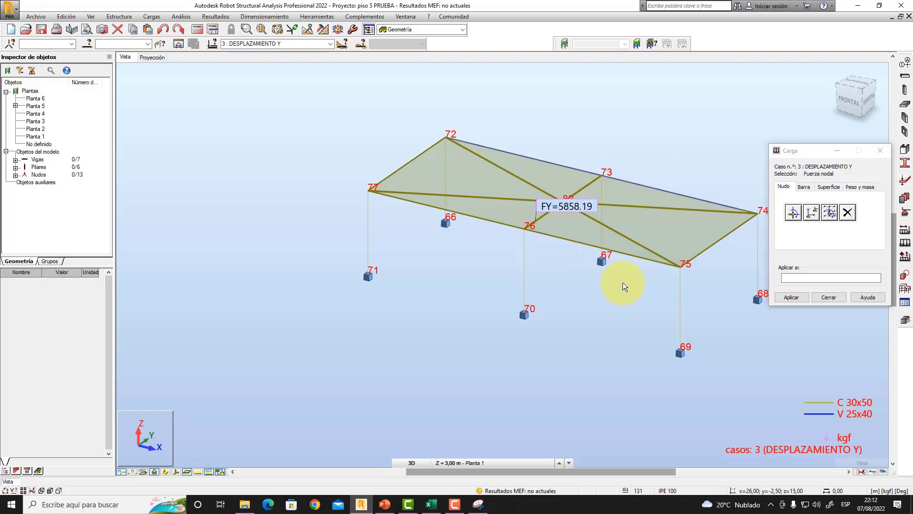
pyautogui.click(828, 297)
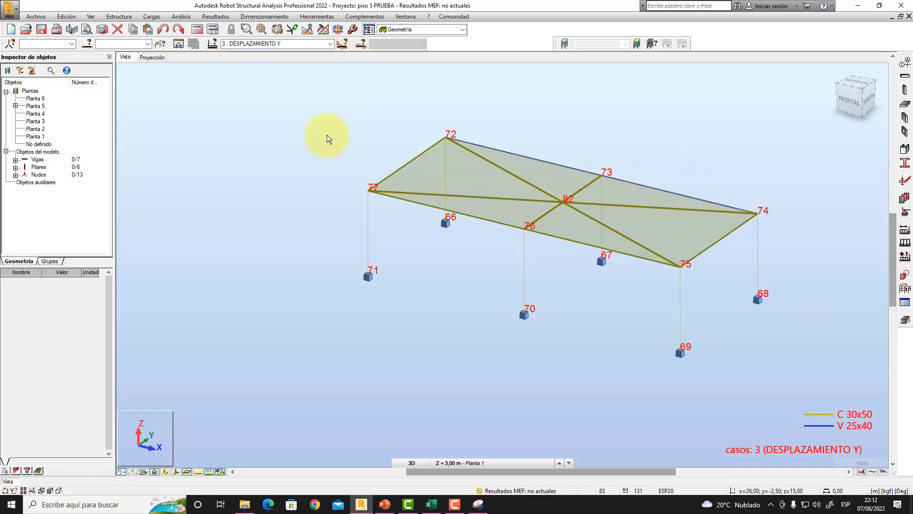
# - Display the load symbols and values and set the active load case to DESPLAZAMIENTO X
pyautogui.click(197, 471)
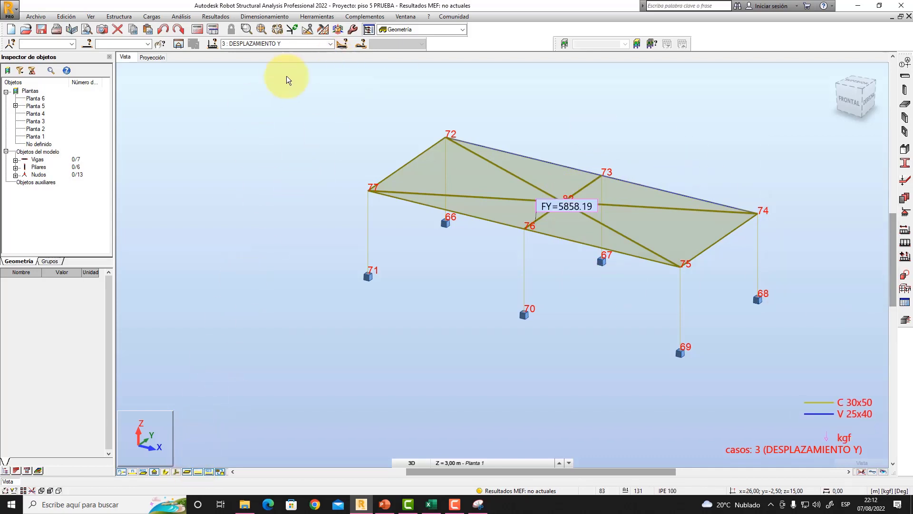
pyautogui.click(330, 44)
pyautogui.click(293, 58)
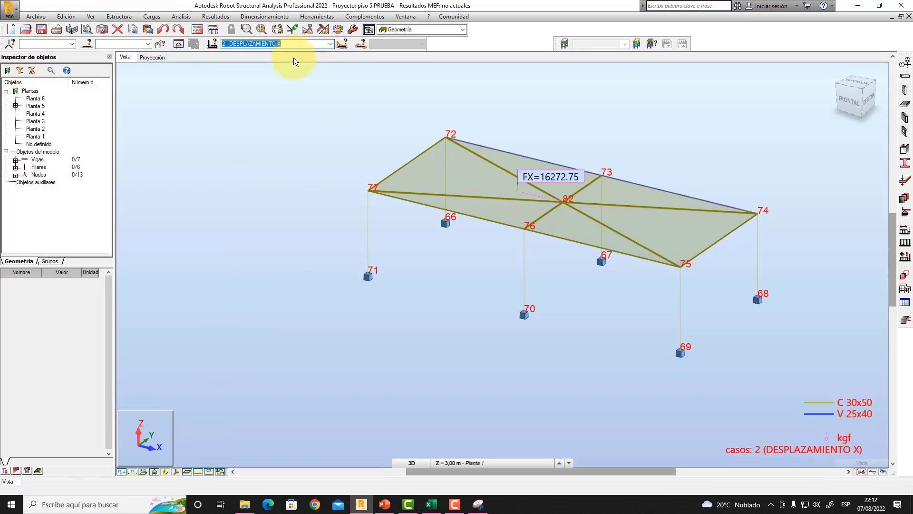
# - Check the nodal force in load case DESPLAZAMIENTO Y, return to DESPLAZAMIENTO X and run the structural analysis
pyautogui.click(330, 44)
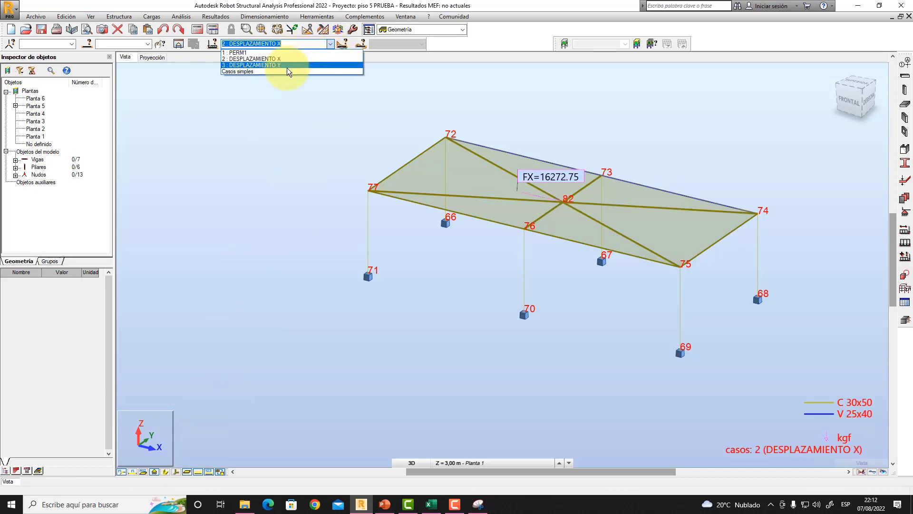
pyautogui.click(287, 66)
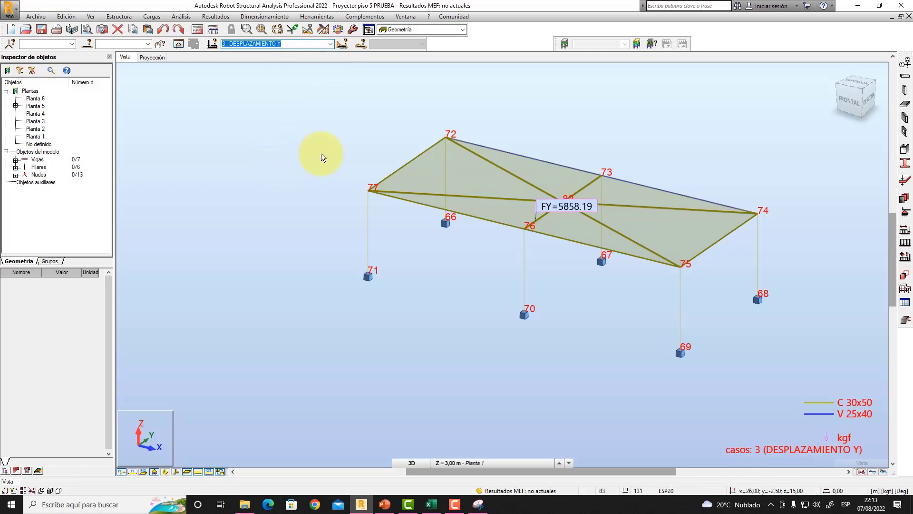
pyautogui.click(329, 45)
pyautogui.click(292, 58)
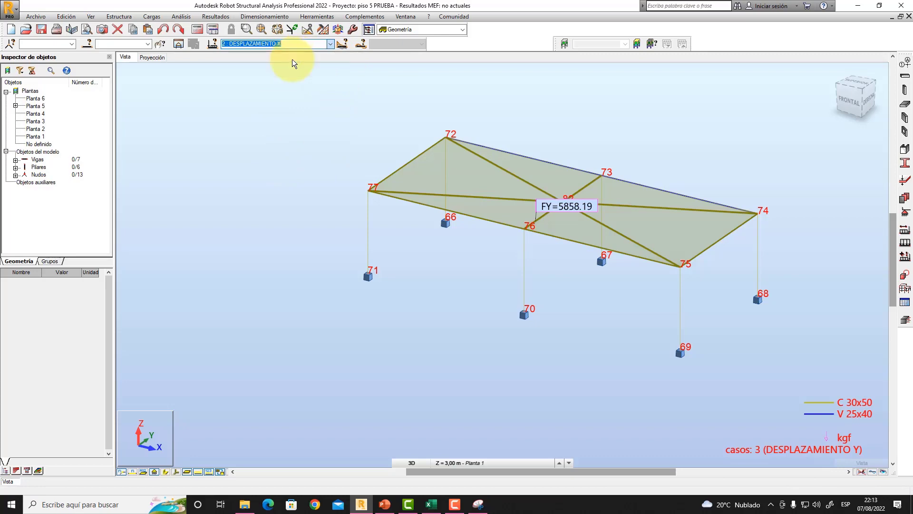
pyautogui.click(198, 29)
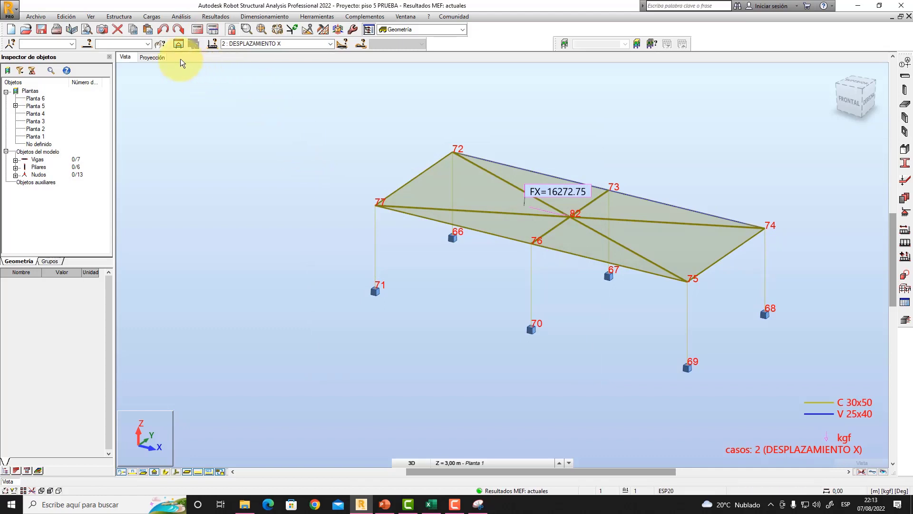
# - Display the bar deformation diagram of the fifth-storey model for load case DESPLAZAMIENTO X
pyautogui.click(215, 16)
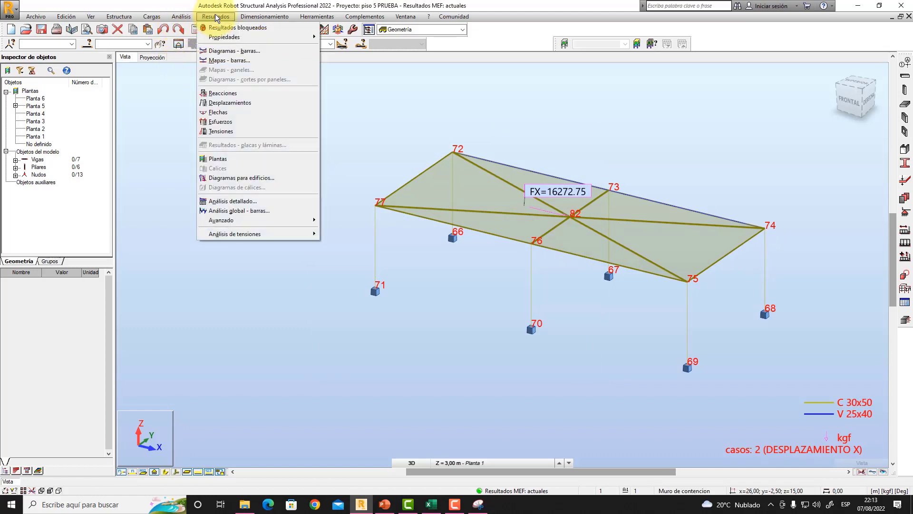
pyautogui.click(227, 50)
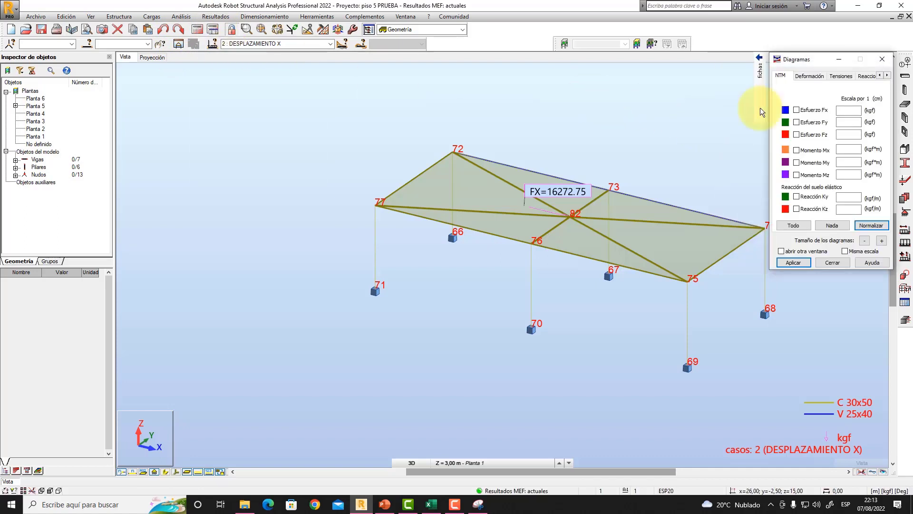
pyautogui.click(810, 76)
pyautogui.click(795, 108)
pyautogui.click(794, 262)
pyautogui.moveTo(754, 292); pyautogui.dragTo(681, 278, button='middle')
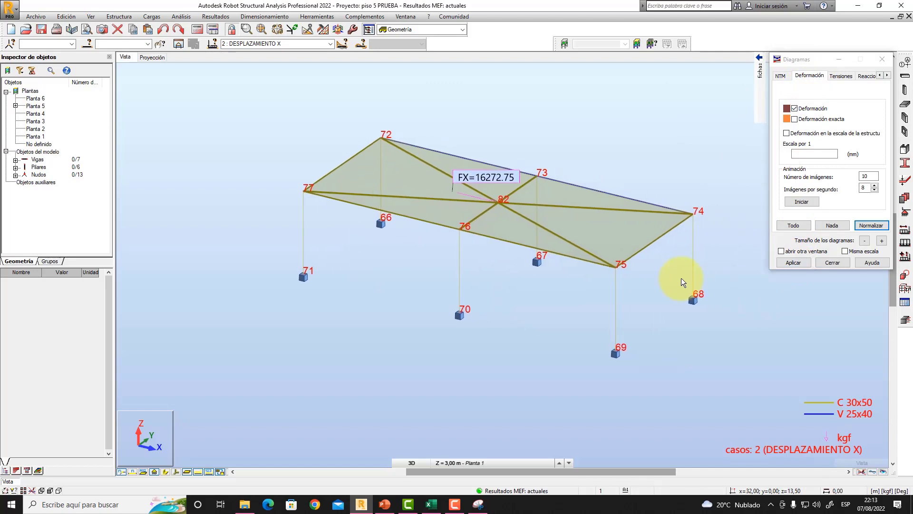
pyautogui.click(803, 261)
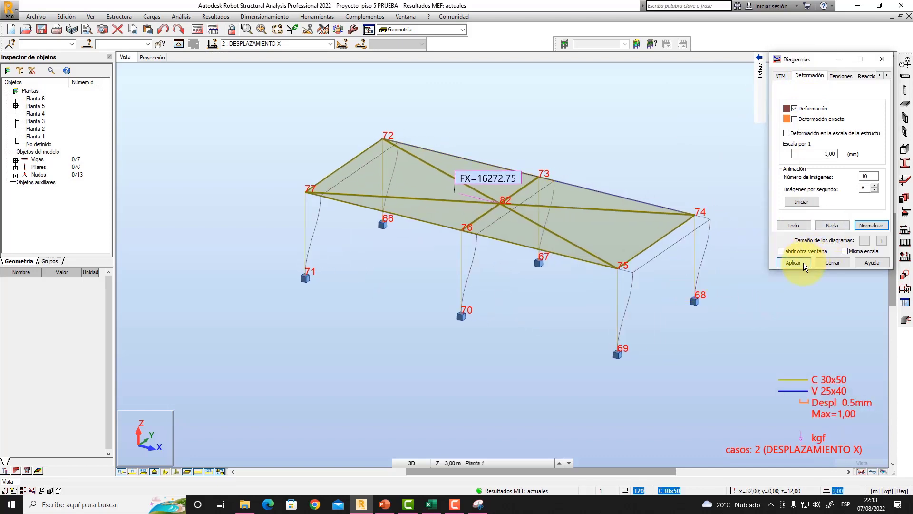
# - Label the deformation diagram with text values at the local extremes and inspect the floor's X displacements
pyautogui.moveTo(759, 92)
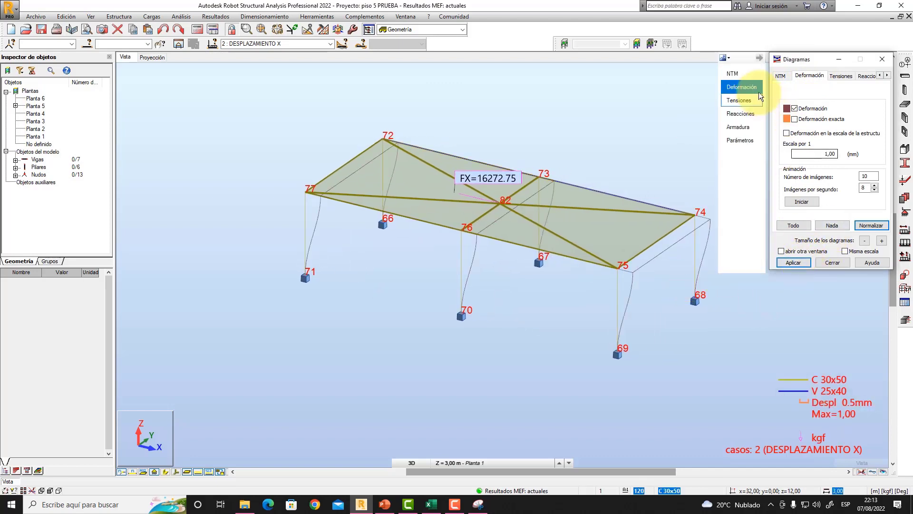
pyautogui.click(743, 141)
pyautogui.click(852, 119)
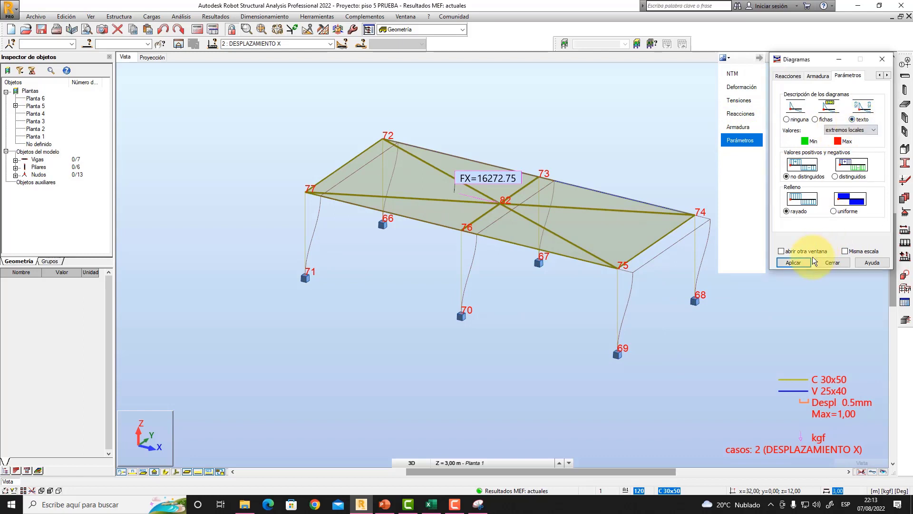
pyautogui.click(795, 263)
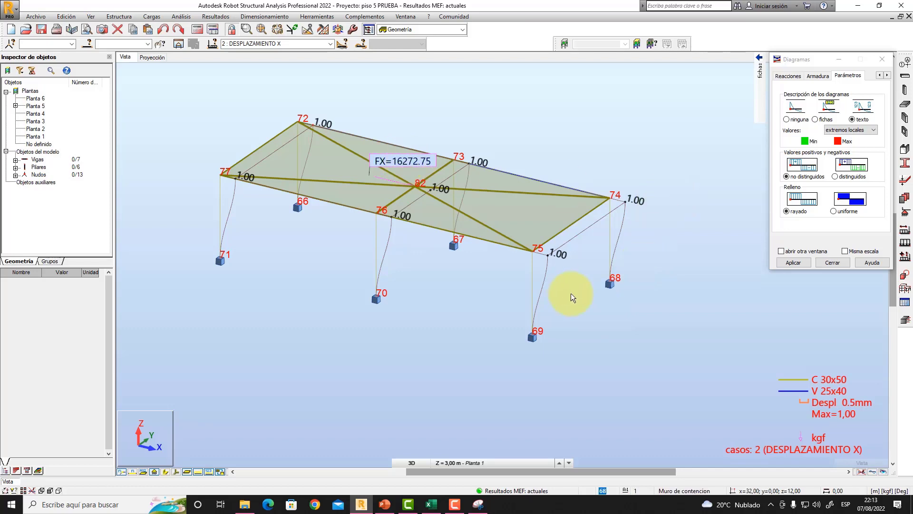
pyautogui.scroll(1, 570, 291)
pyautogui.moveTo(581, 281); pyautogui.dragTo(652, 290, button='middle')
pyautogui.scroll(-1, 652, 290)
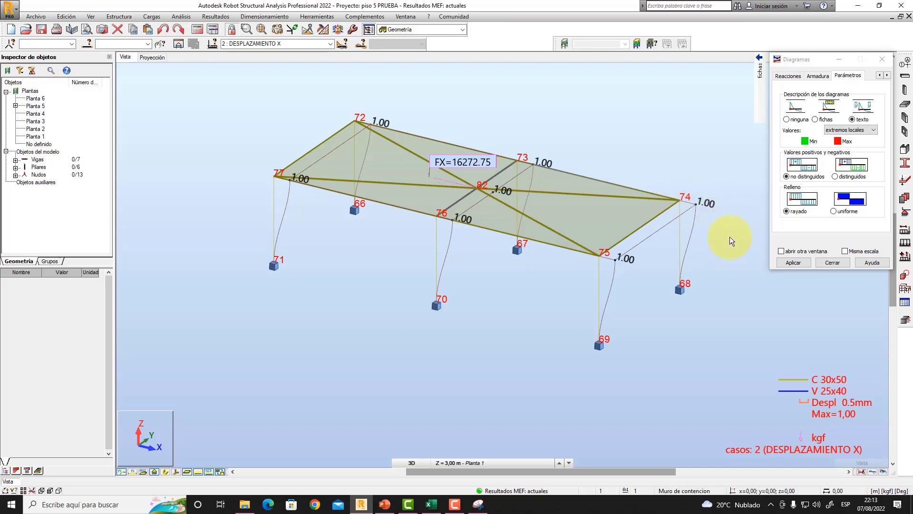
# - Switch to load case DESPLAZAMIENTO Y and examine the floor's labelled Y displacements from several 3D angles
pyautogui.click(330, 44)
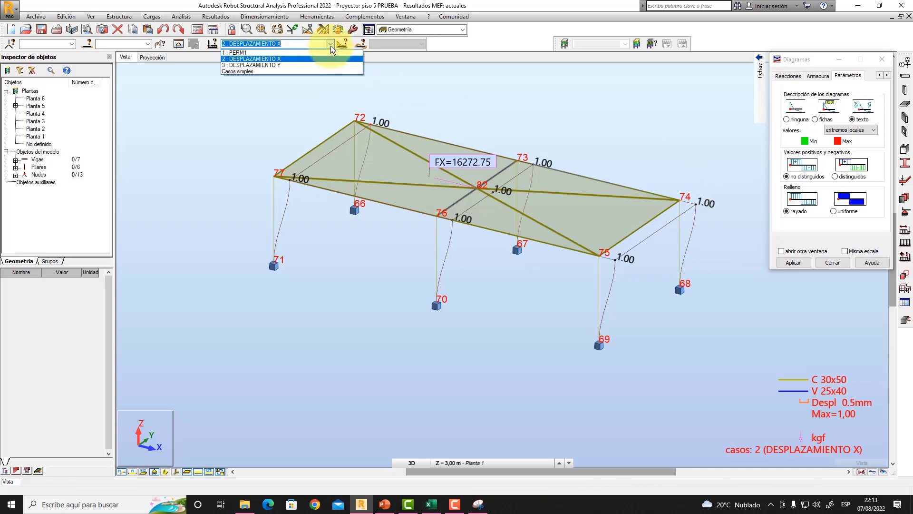
pyautogui.click(289, 65)
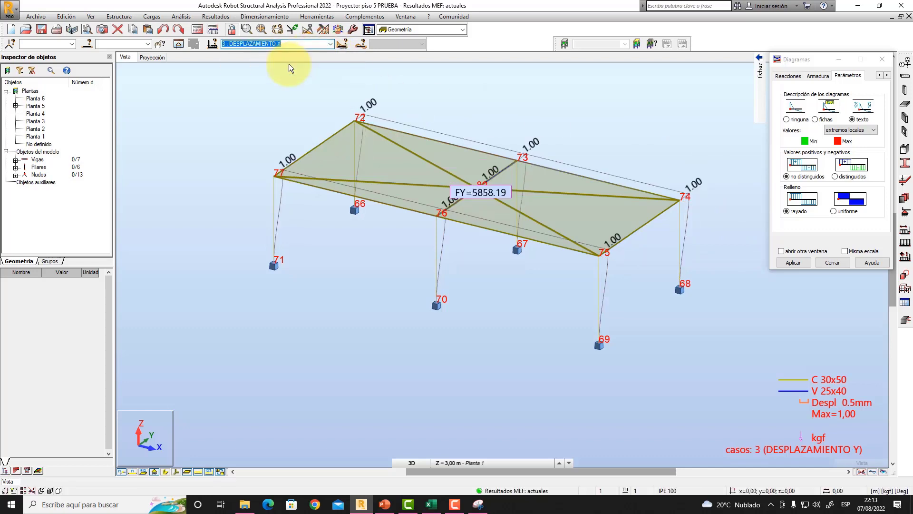
pyautogui.rightClick(669, 135)
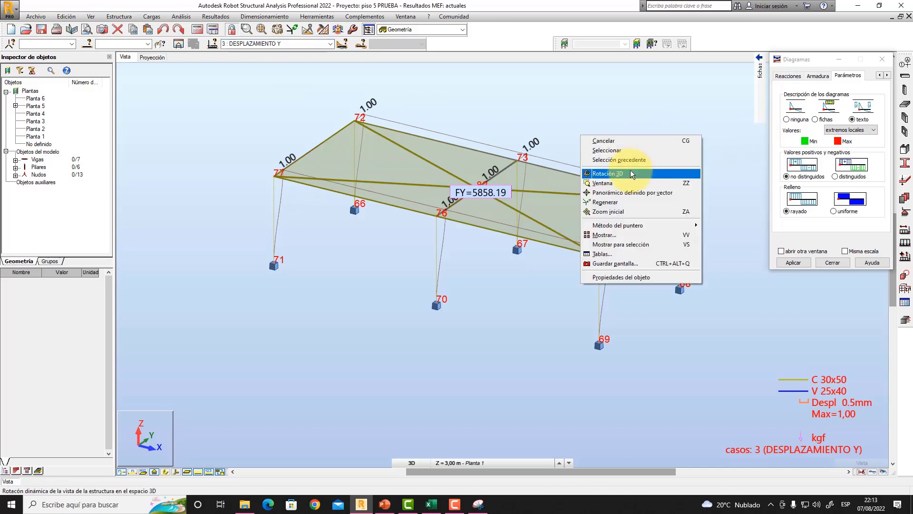
pyautogui.click(617, 183)
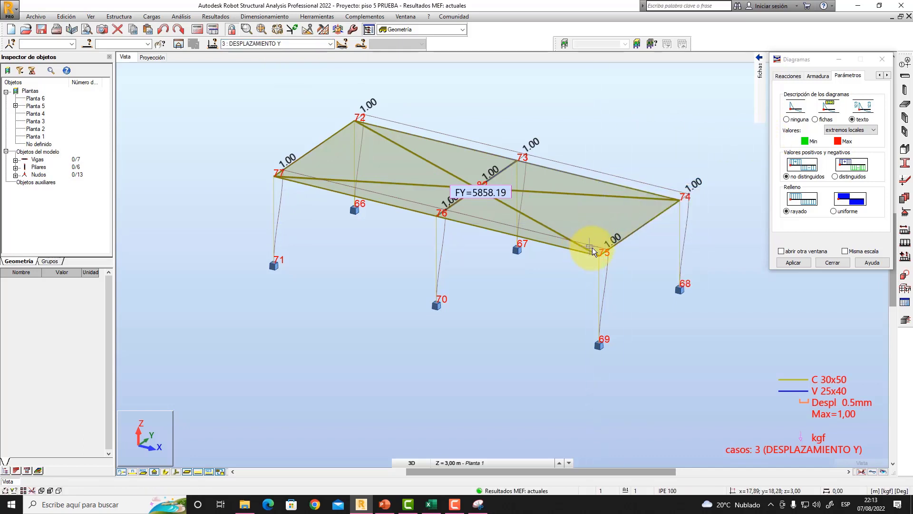
pyautogui.rightClick(623, 141)
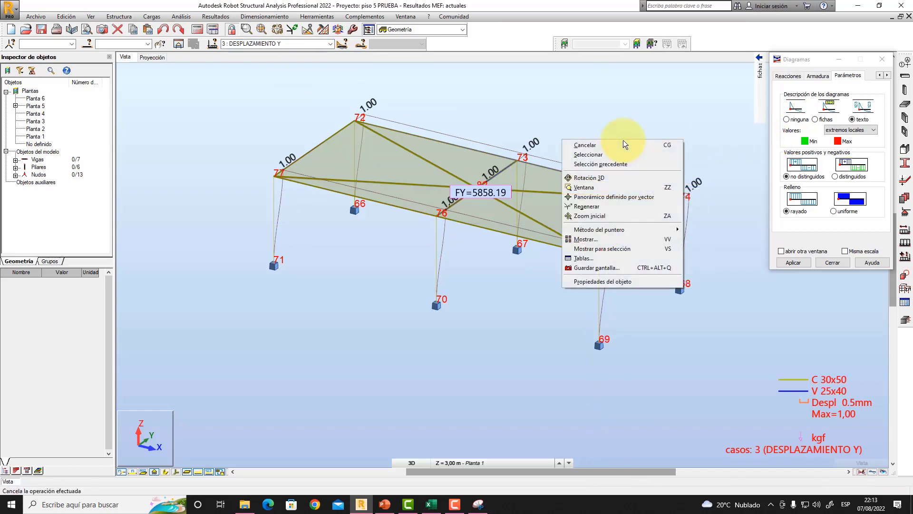
pyautogui.click(610, 177)
pyautogui.moveTo(588, 222); pyautogui.dragTo(533, 233)
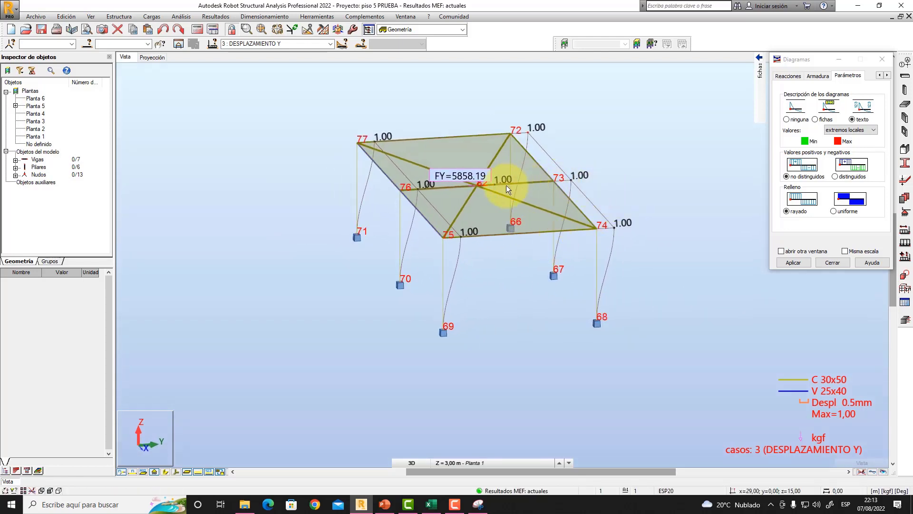
pyautogui.moveTo(589, 193); pyautogui.dragTo(601, 191)
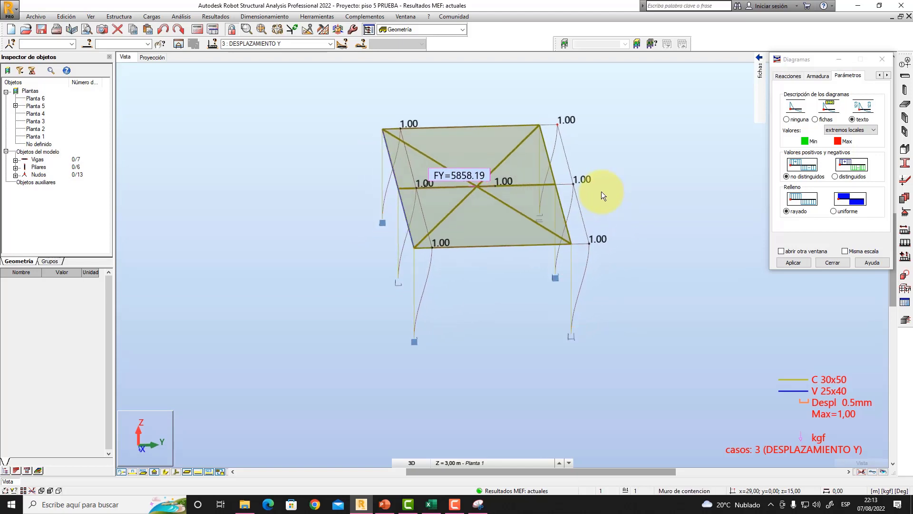
pyautogui.moveTo(625, 220); pyautogui.dragTo(658, 230)
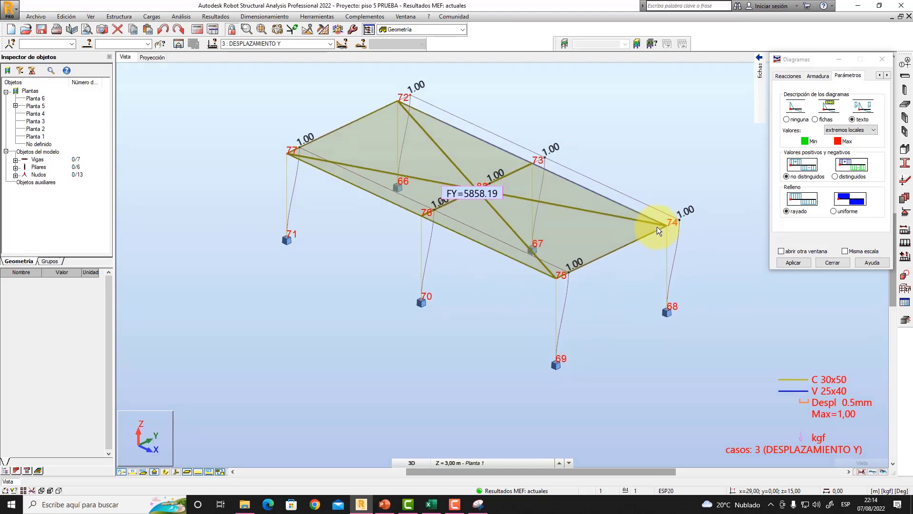
pyautogui.moveTo(626, 165); pyautogui.dragTo(642, 189, button='middle')
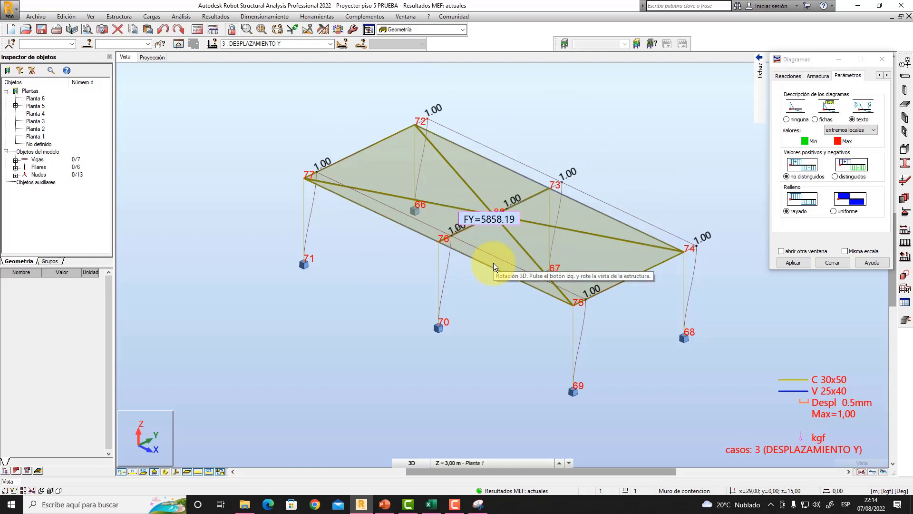
pyautogui.moveTo(493, 262); pyautogui.dragTo(537, 157)
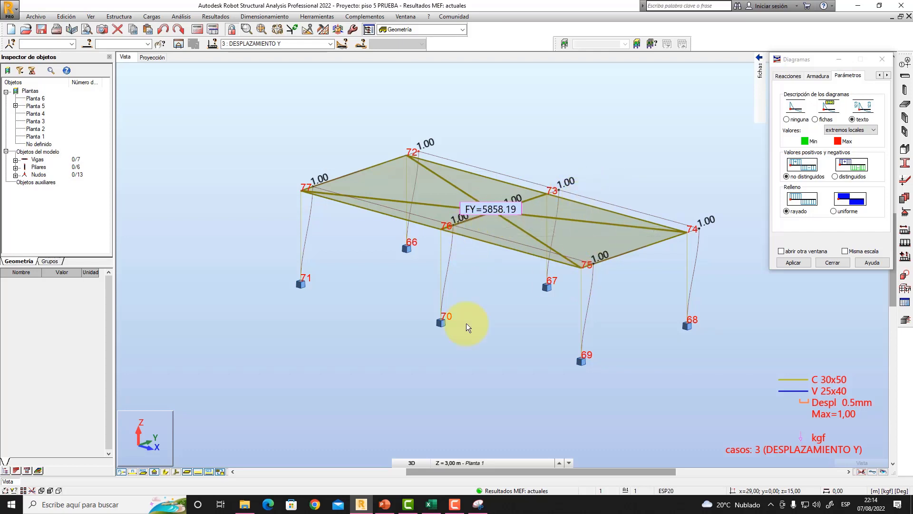
# - Review the floor forces in PowerPoint, return to Robot and open "Tutorial 41_PRUEBA2 despl inducido" without saving the changes in piso 5 PRUEBA
pyautogui.click(385, 505)
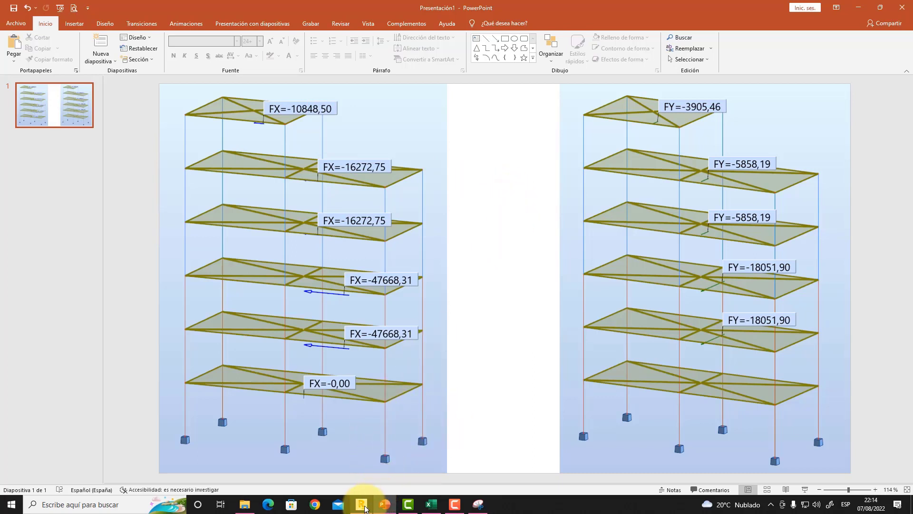
pyautogui.click(362, 504)
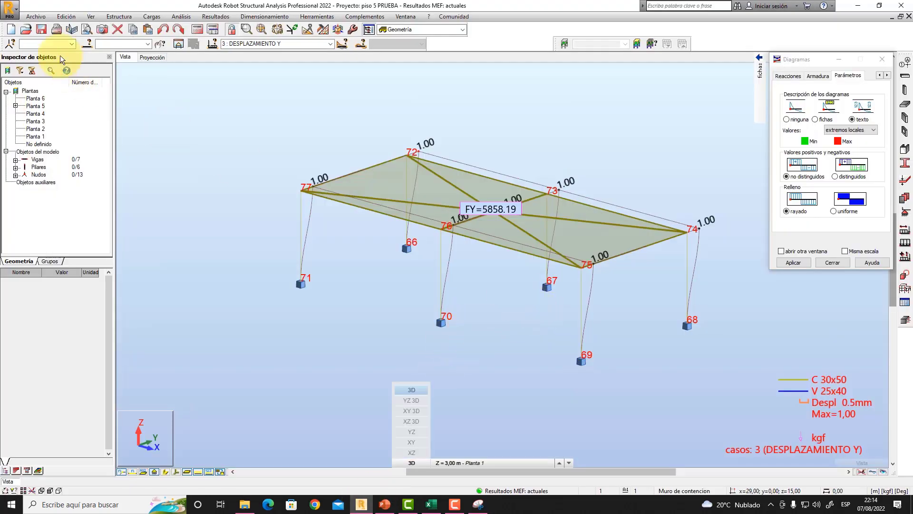
pyautogui.click(25, 30)
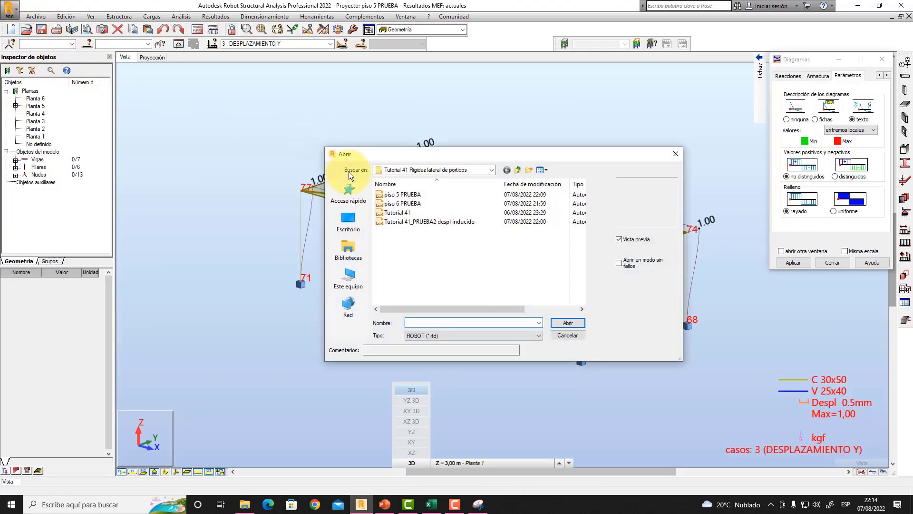
pyautogui.click(415, 220)
pyautogui.click(564, 322)
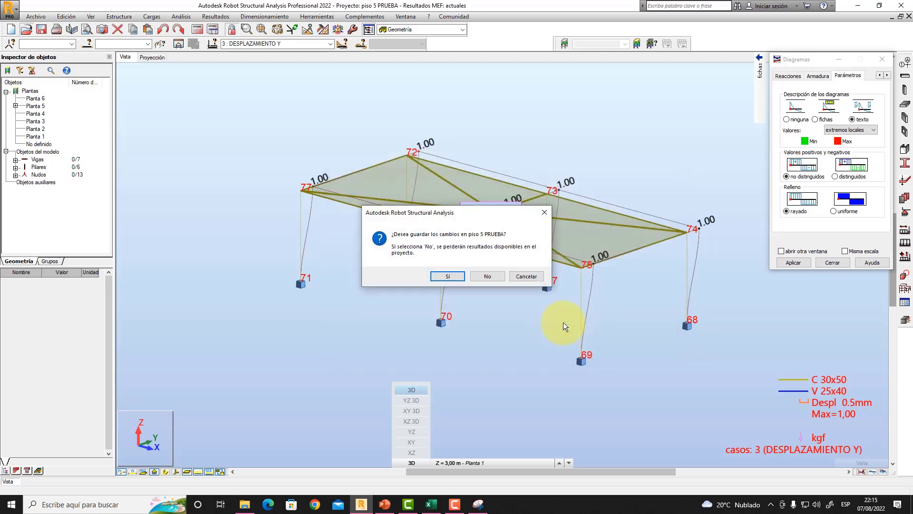
pyautogui.click(483, 276)
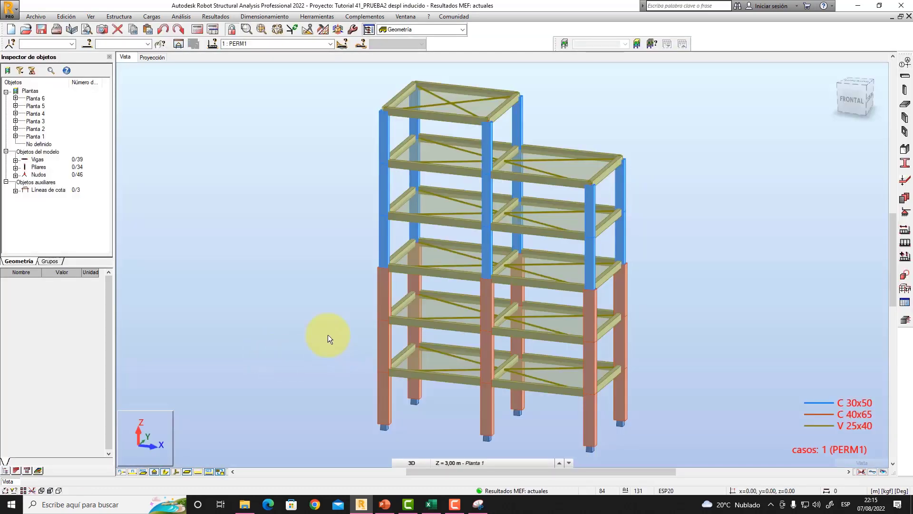
# - Examine the complete six-storey frame in 3D with its front and right faces in view
pyautogui.rightClick(634, 253)
pyautogui.click(628, 293)
pyautogui.moveTo(617, 322); pyautogui.dragTo(682, 342)
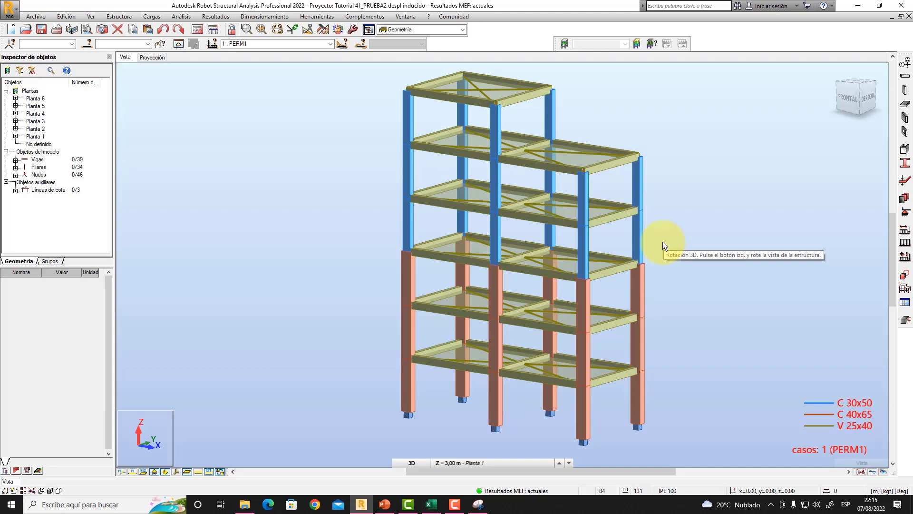
pyautogui.moveTo(672, 241); pyautogui.dragTo(720, 241, button='middle')
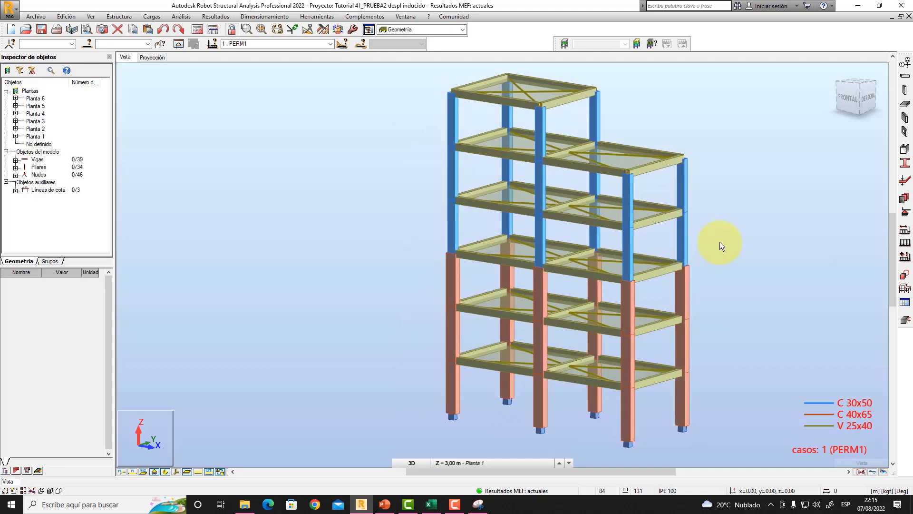
pyautogui.moveTo(723, 241); pyautogui.dragTo(795, 243, button='middle')
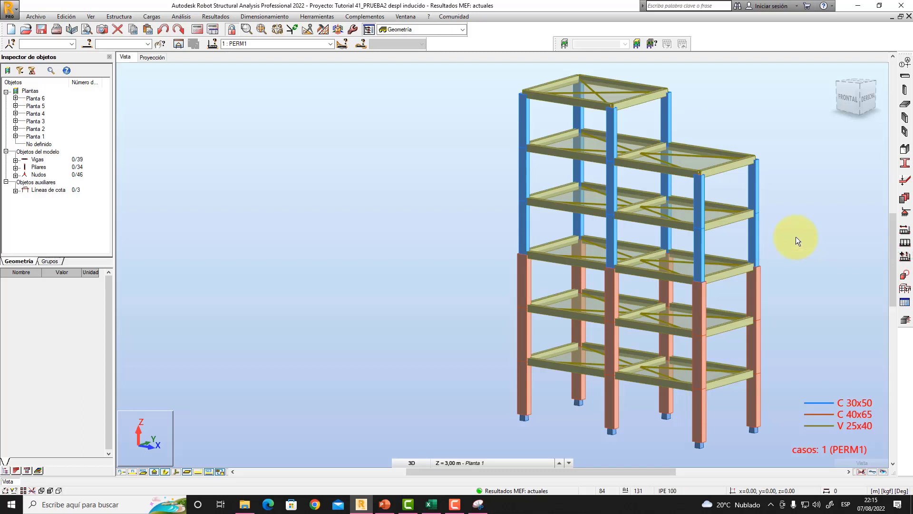
pyautogui.moveTo(795, 238); pyautogui.dragTo(784, 240, button='middle')
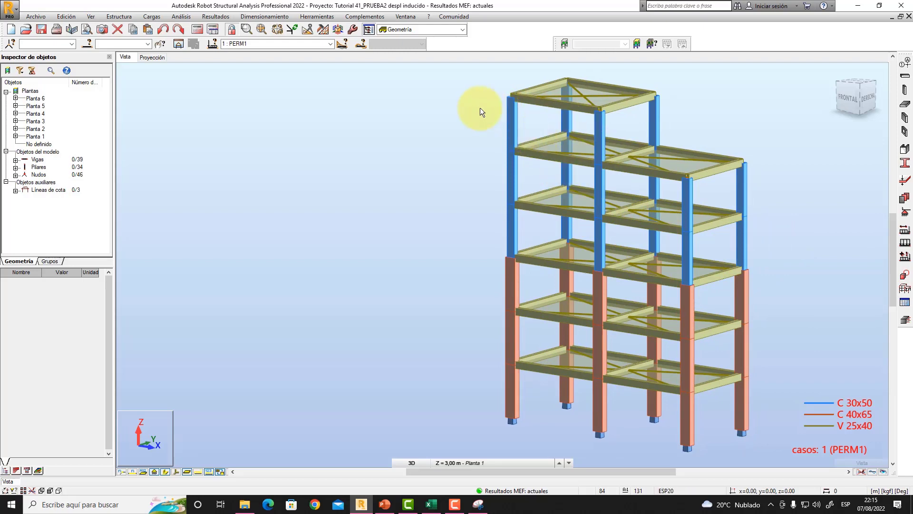
pyautogui.moveTo(536, 129); pyautogui.dragTo(550, 129, button='middle')
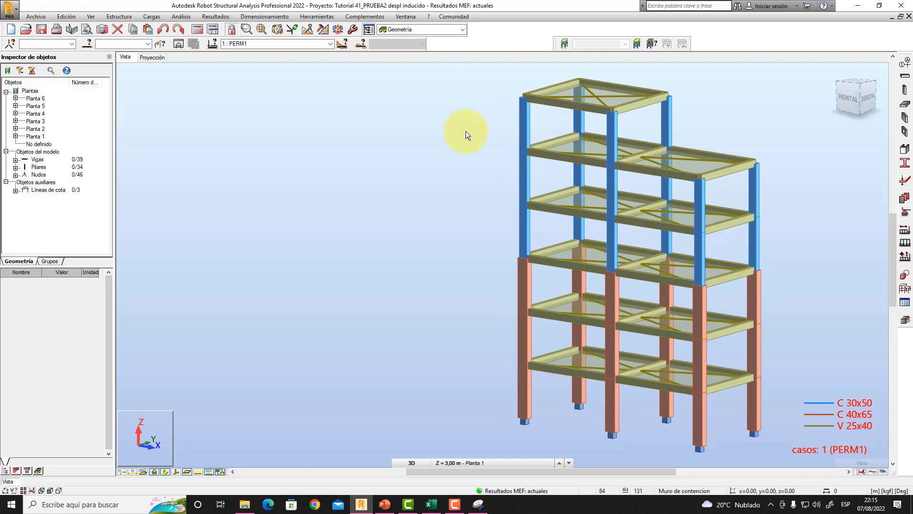